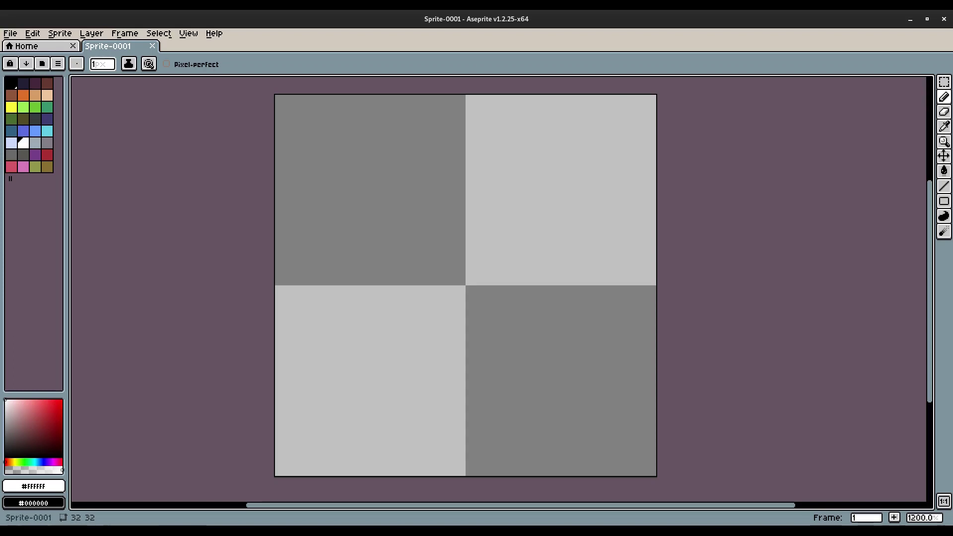
Draw the left half of a hexagon outline in black, with 12×7 px diagonals joined by a 14 px vertical side
{"action": "left_click", "coordinate": [15, 83]}
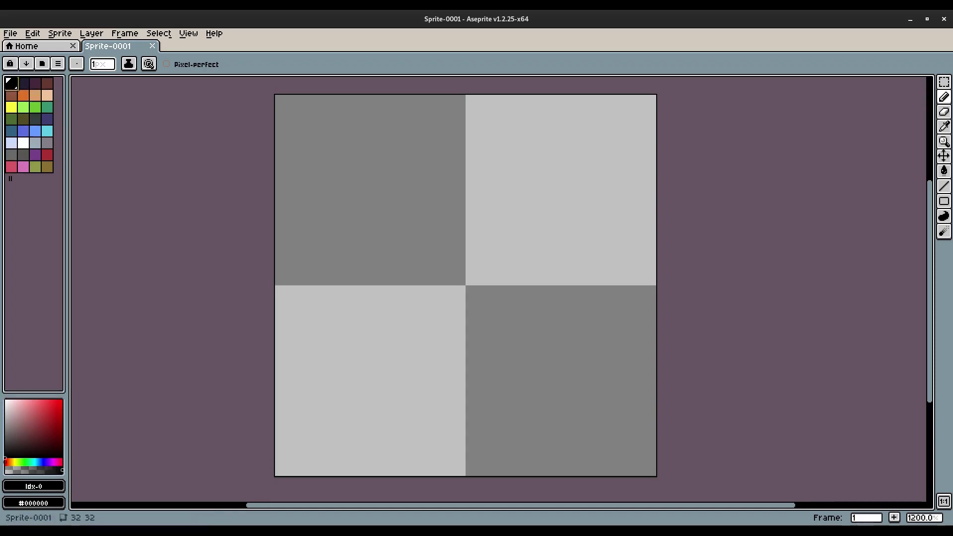
{"action": "left_click", "coordinate": [424, 185]}
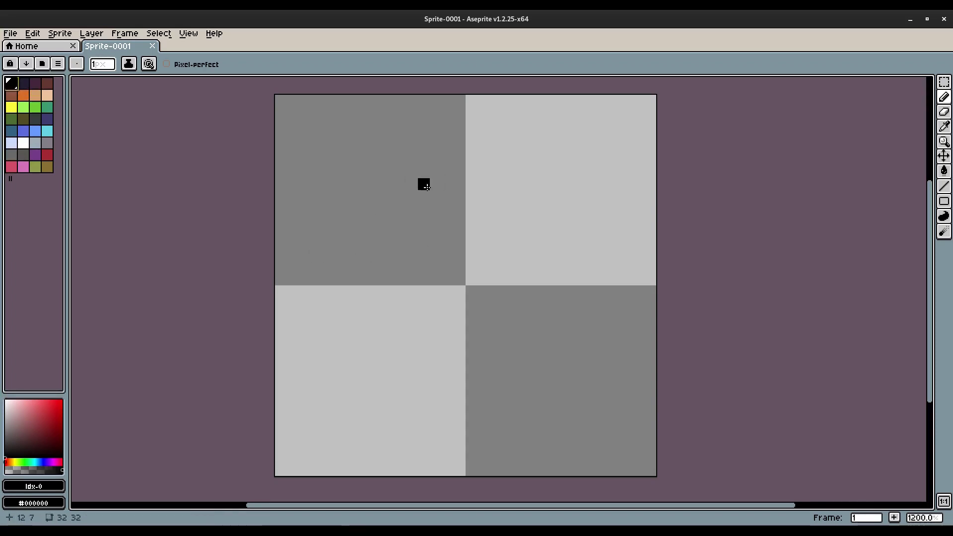
{"action": "left_click", "coordinate": [459, 136]}
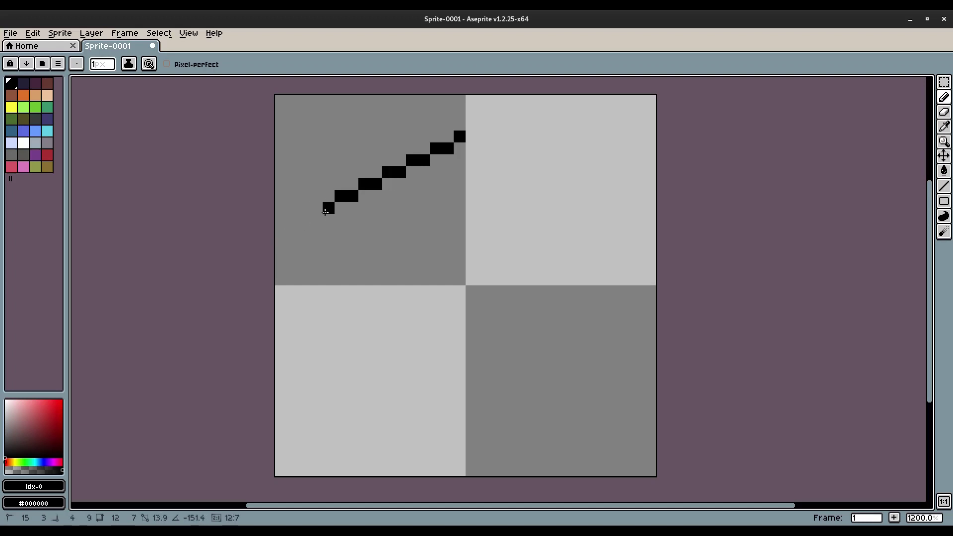
{"action": "left_click", "coordinate": [325, 212]}
{"action": "left_click_drag", "start_coordinate": [325, 212], "coordinate": [459, 434]}
{"action": "left_click_drag", "start_coordinate": [337, 300], "coordinate": [462, 389]}
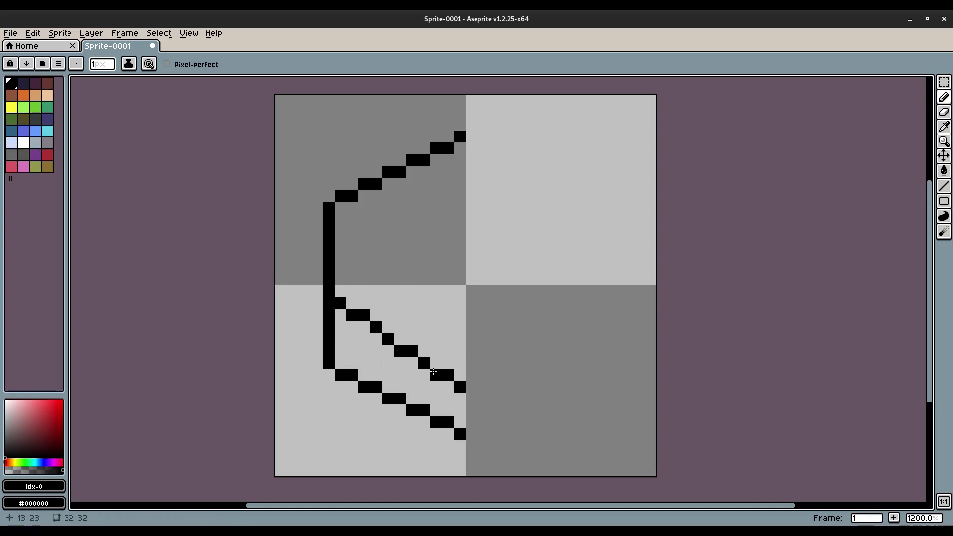
{"action": "key", "text": "ctrl+z"}
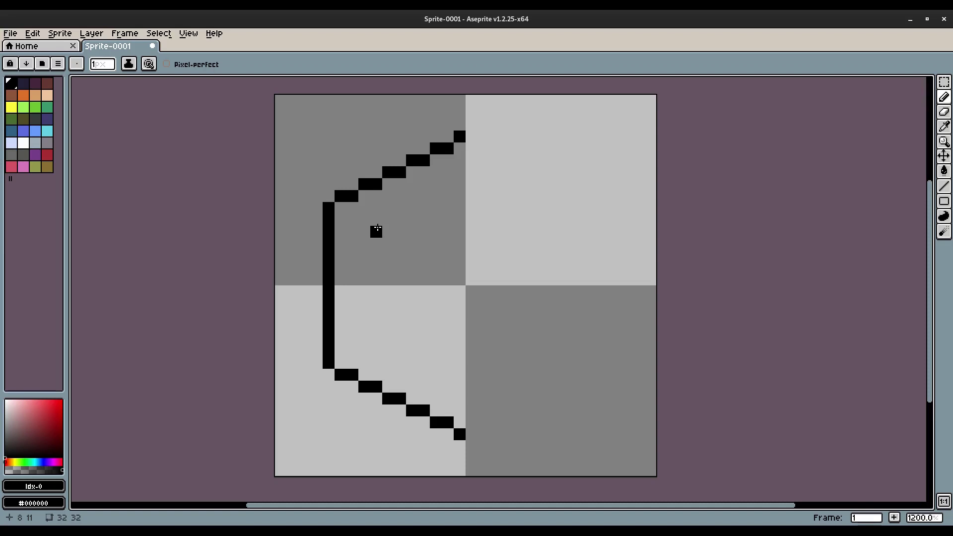
{"action": "left_click", "coordinate": [381, 228]}
{"action": "key", "text": "shift"}
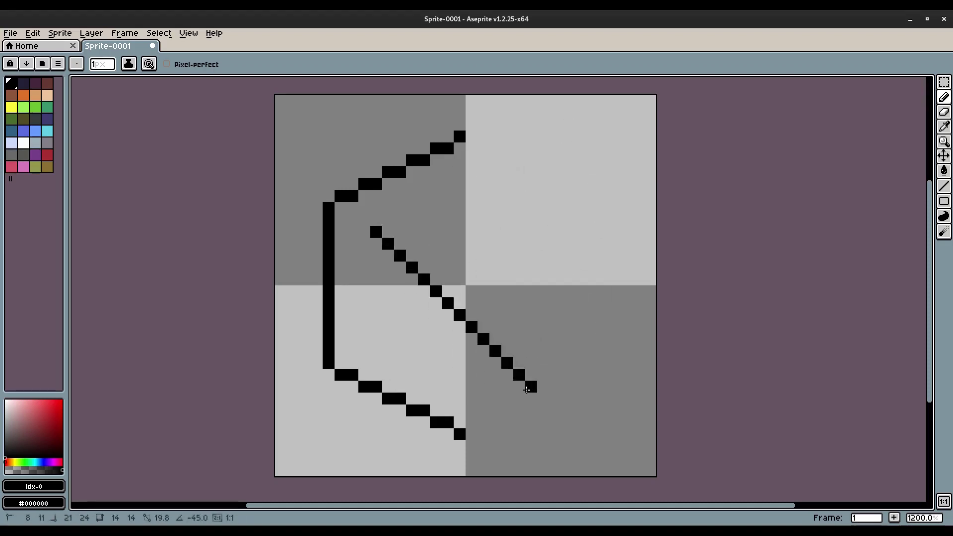
{"action": "key", "text": "ctrl+z"}
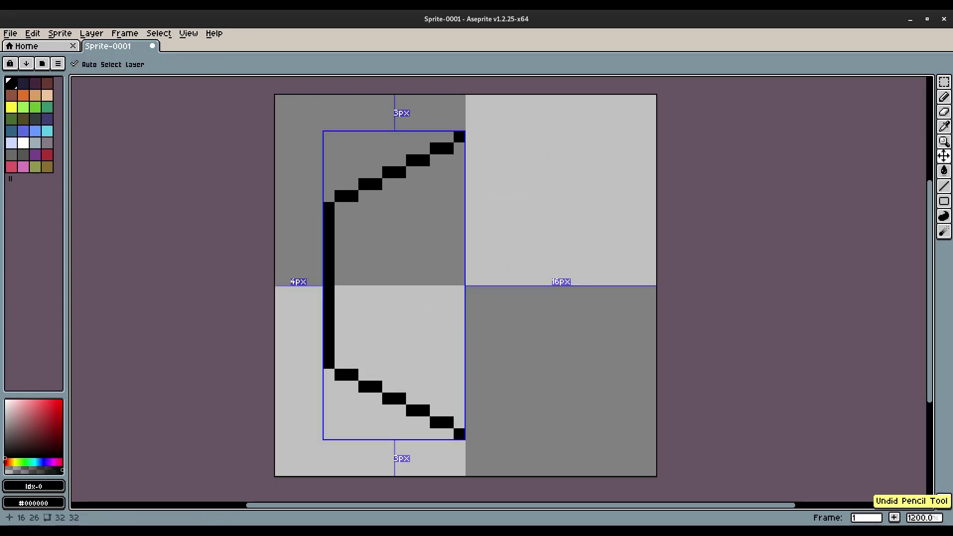
Close the hexagon with its right half in black, mirroring the 12×7 px diagonals and the 14 px vertical side
{"action": "key", "text": "shift"}
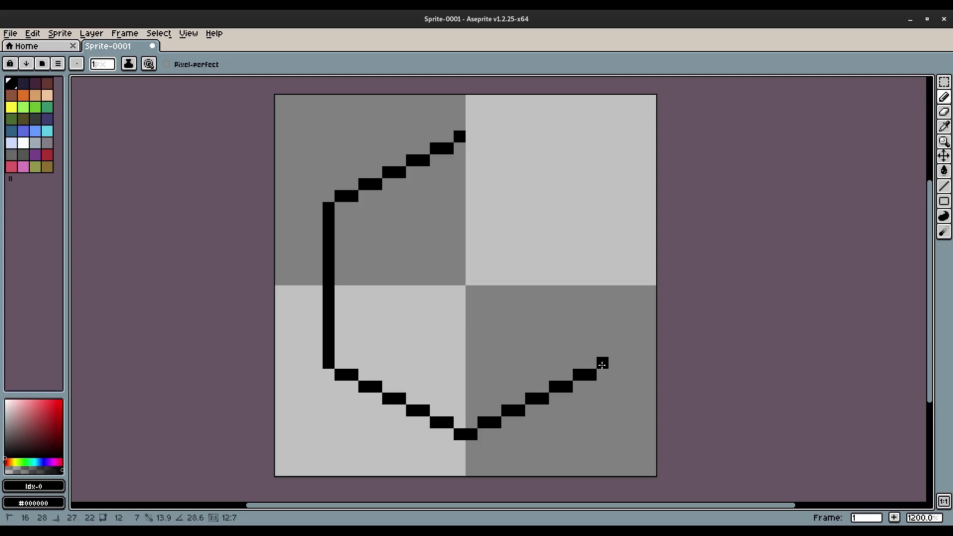
{"action": "left_click", "coordinate": [602, 365], "text": "shift"}
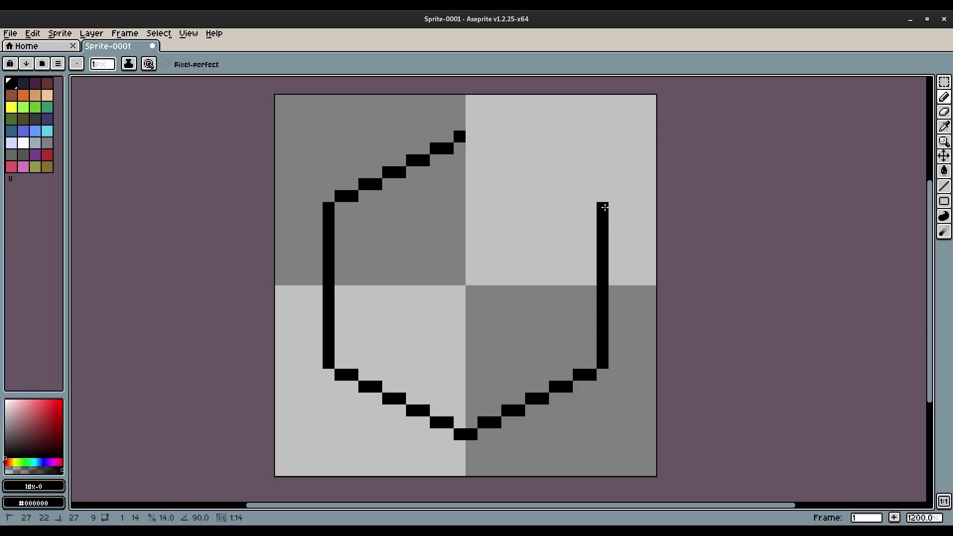
{"action": "left_click", "coordinate": [603, 202], "text": "shift"}
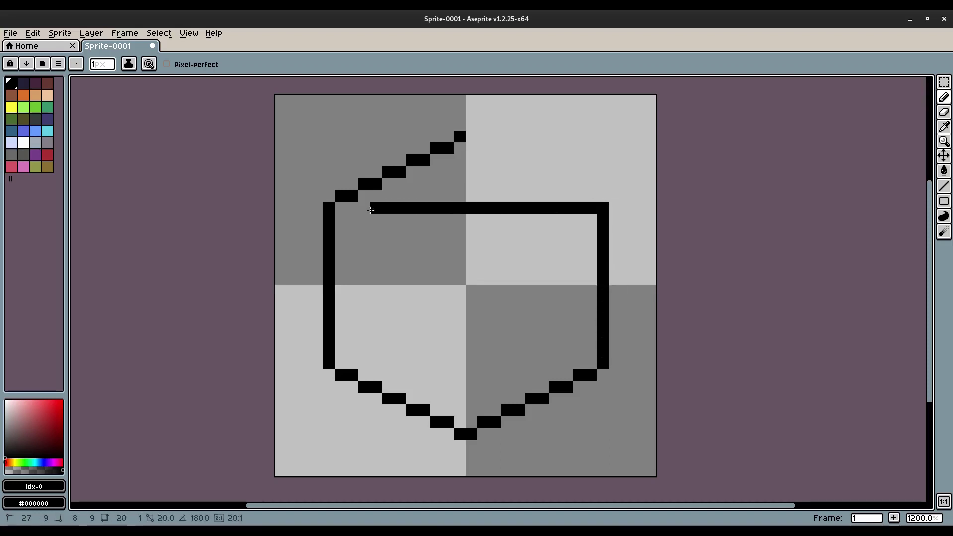
{"action": "left_click", "coordinate": [469, 134], "text": "shift"}
{"action": "scroll", "coordinate": [479, 224], "scroll_direction": "down", "scroll_amount": 3}
{"action": "scroll", "coordinate": [630, 215], "scroll_direction": "up", "scroll_amount": 3}
{"action": "left_click_drag", "start_coordinate": [590, 222], "coordinate": [624, 221]}
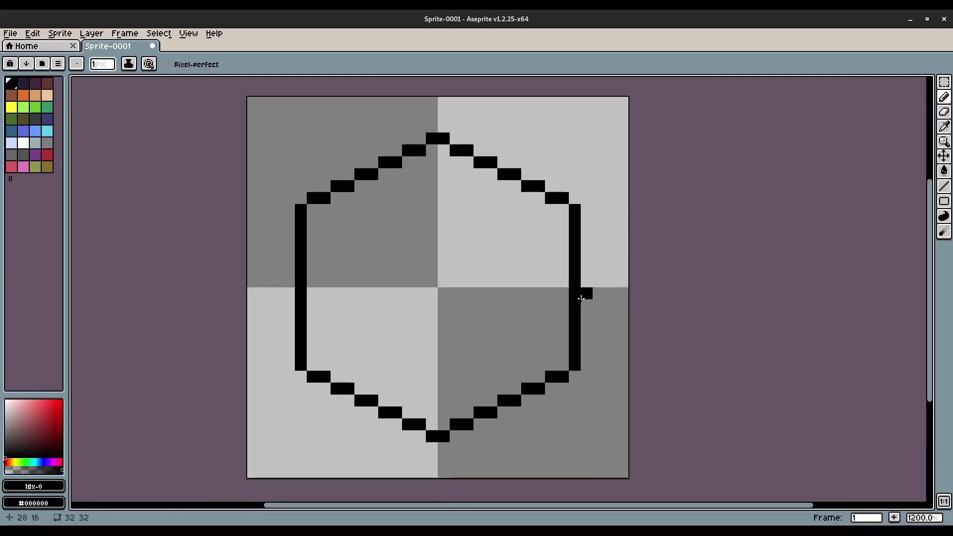
{"action": "left_click", "coordinate": [583, 307]}
{"action": "left_click", "coordinate": [585, 342]}
{"action": "left_click", "coordinate": [587, 354]}
{"action": "left_click", "coordinate": [587, 365]}
{"action": "key", "text": "ctrl+z"}
{"action": "key", "text": "ctrl+z"}
{"action": "key", "text": "ctrl+z"}
{"action": "key", "text": "ctrl+z"}
{"action": "key", "text": "ctrl+z"}
{"action": "key", "text": "ctrl+z"}
{"action": "key", "text": "ctrl+z"}
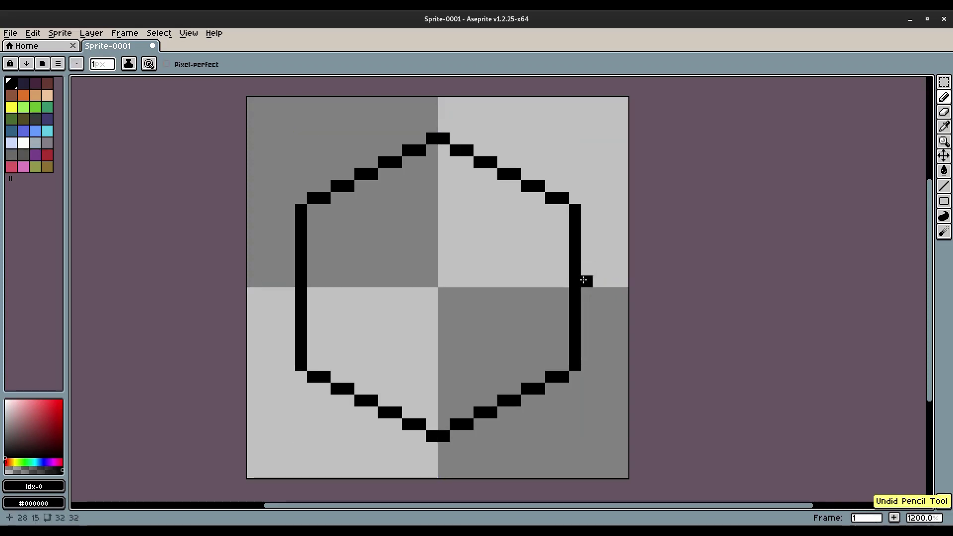
{"action": "left_click", "coordinate": [585, 279]}
{"action": "left_click", "coordinate": [586, 268]}
{"action": "left_click", "coordinate": [587, 256]}
{"action": "left_click", "coordinate": [587, 237]}
{"action": "left_click", "coordinate": [586, 247]}
{"action": "mouse_move", "coordinate": [586, 247]}
{"action": "left_mouse_down"}
{"action": "mouse_move", "coordinate": [587, 214]}
{"action": "mouse_move", "coordinate": [599, 234]}
{"action": "left_mouse_up"}
{"action": "key", "text": "ctrl+z"}
{"action": "key", "text": "ctrl+z"}
Mix a muted crimson (hue 353°, saturation 57, value 72) from the palette red and flood-fill the hexagon's interior with it
{"action": "scroll", "coordinate": [641, 276], "scroll_direction": "down", "scroll_amount": 3}
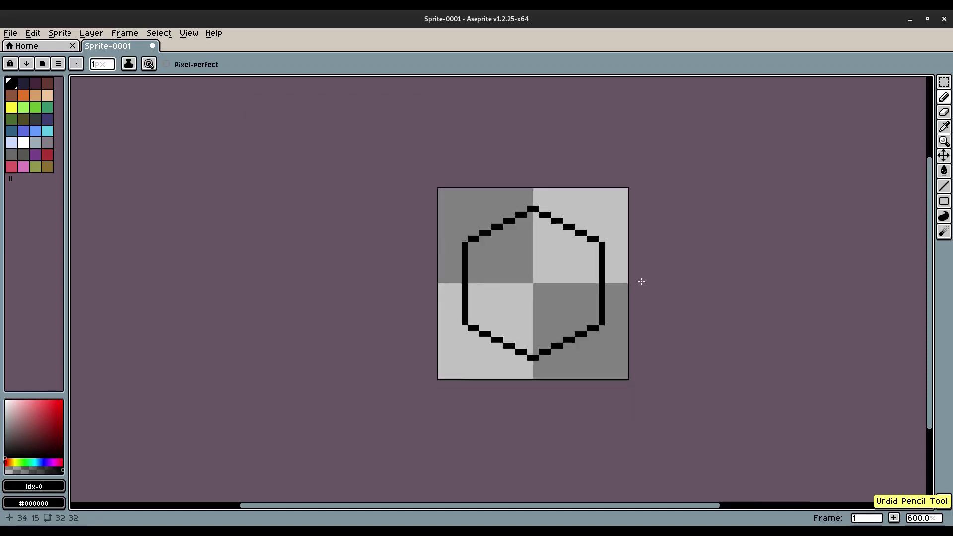
{"action": "scroll", "coordinate": [641, 278], "scroll_direction": "up", "scroll_amount": 3}
{"action": "scroll", "coordinate": [603, 278], "scroll_direction": "up", "scroll_amount": 1}
{"action": "scroll", "coordinate": [604, 278], "scroll_direction": "down", "scroll_amount": 1}
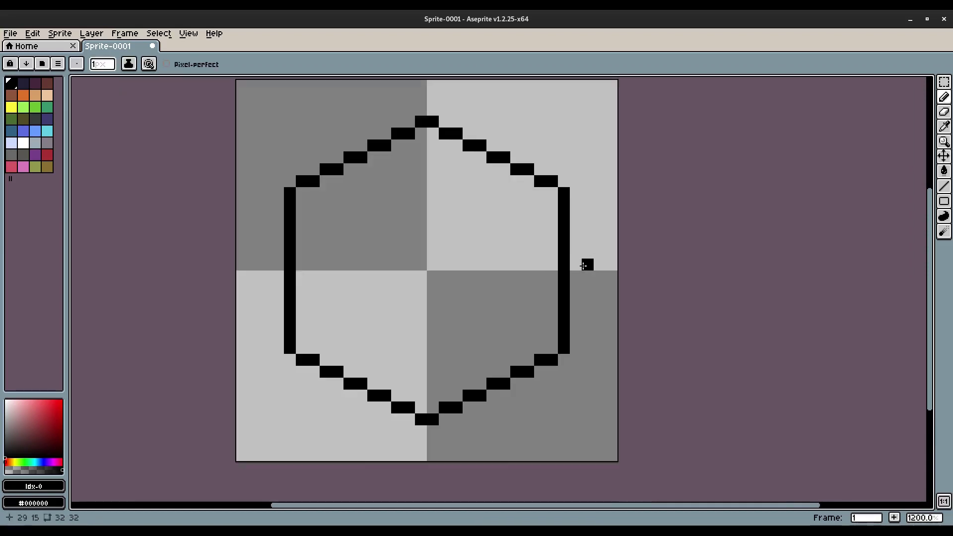
{"action": "left_click", "coordinate": [47, 154]}
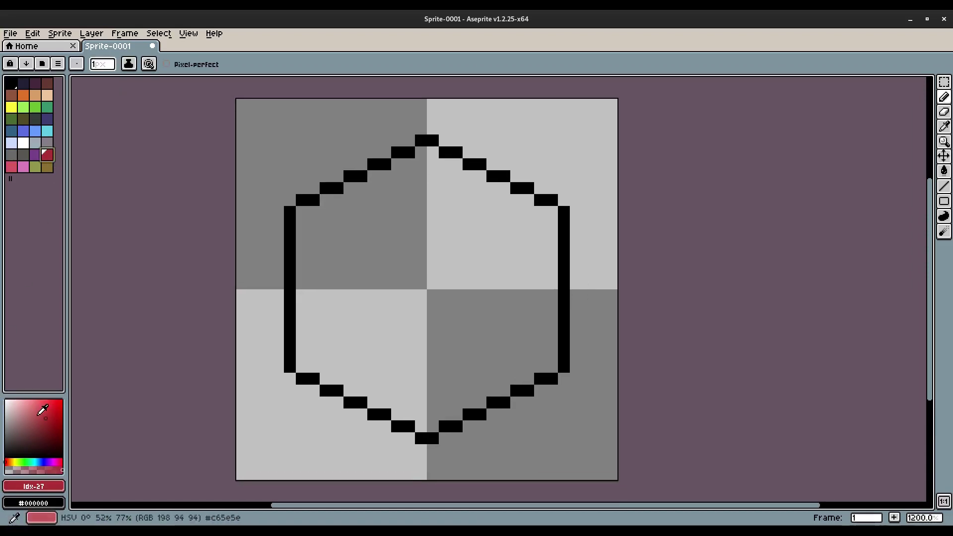
{"action": "left_click", "coordinate": [38, 415]}
{"action": "left_click", "coordinate": [7, 462]}
{"action": "left_click_drag", "start_coordinate": [8, 461], "coordinate": [64, 460]}
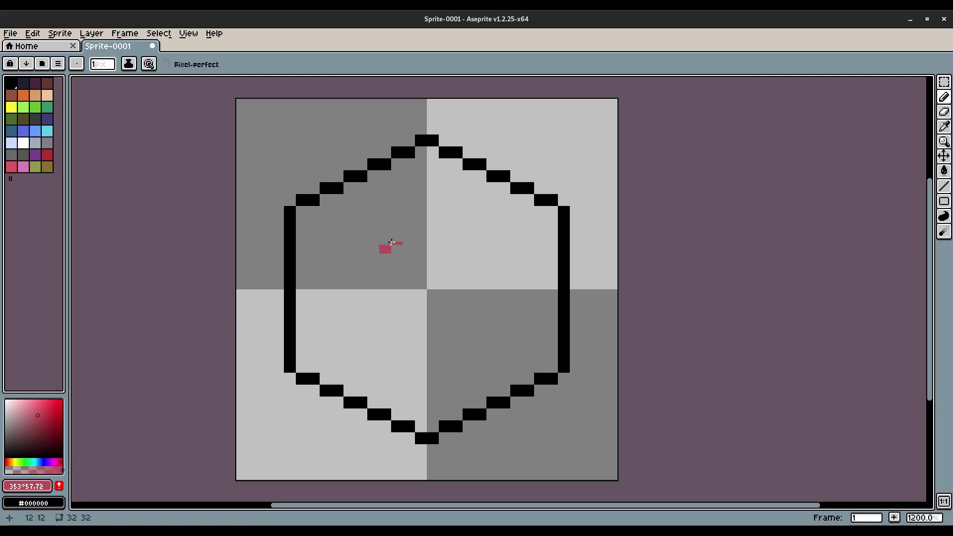
{"action": "key", "text": "g"}
{"action": "left_click", "coordinate": [410, 239]}
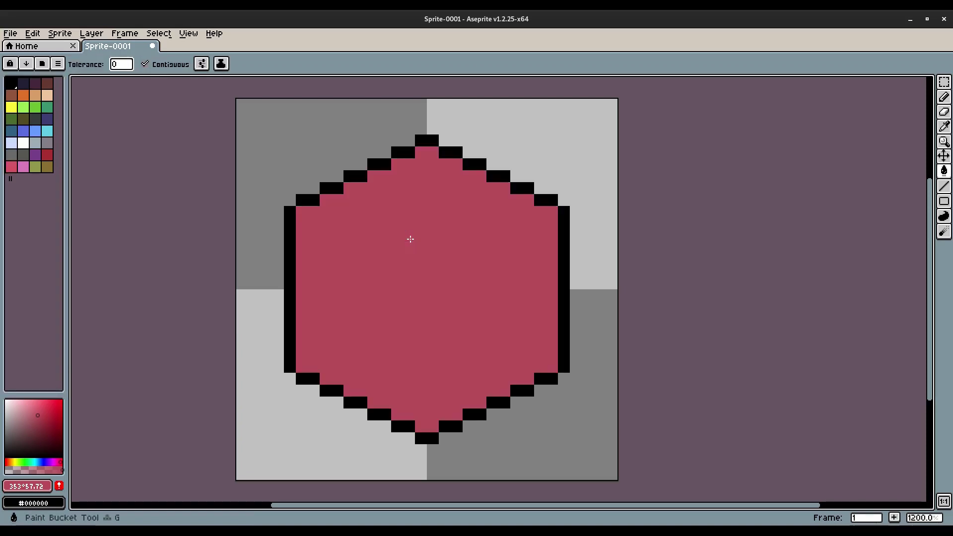
Choose a darker crimson (hue 347°, saturation 56, value 56) and draw a V-shaped line across the hexagon from side to side
{"action": "scroll", "coordinate": [438, 259], "scroll_direction": "down", "scroll_amount": 4}
{"action": "scroll", "coordinate": [445, 296], "scroll_direction": "up", "scroll_amount": 4}
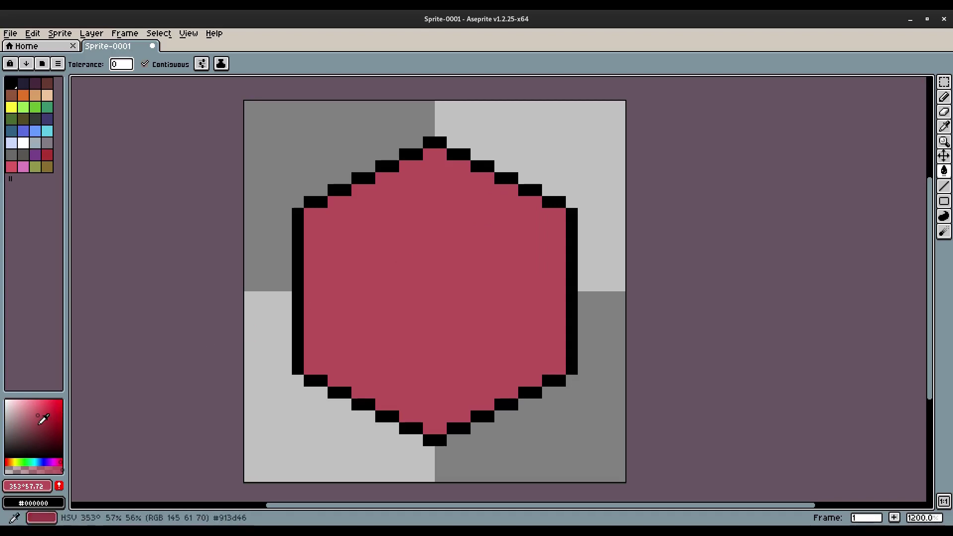
{"action": "left_click", "coordinate": [38, 425]}
{"action": "left_click", "coordinate": [60, 462]}
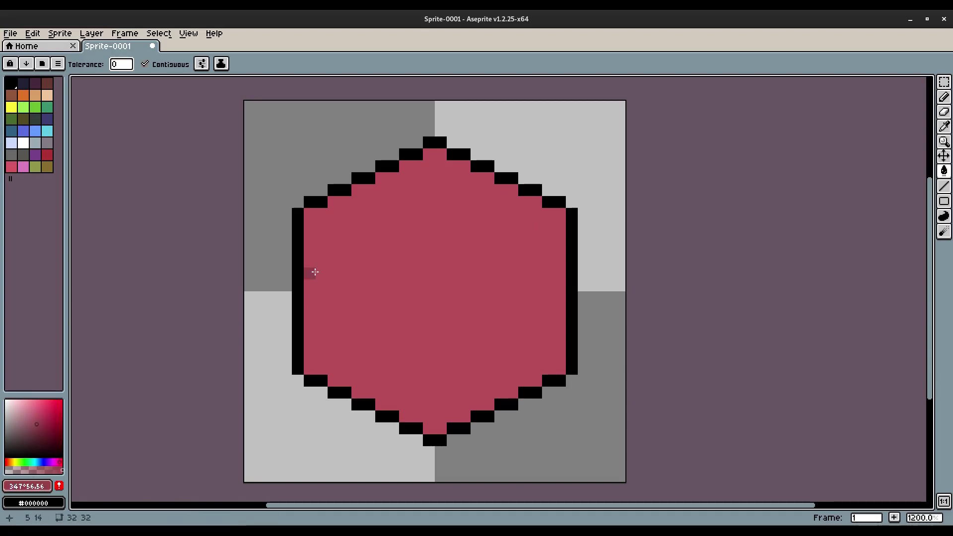
{"action": "key", "text": "b"}
{"action": "mouse_move", "coordinate": [311, 251]}
{"action": "left_mouse_down"}
{"action": "mouse_move", "coordinate": [419, 309]}
{"action": "mouse_move", "coordinate": [421, 300]}
{"action": "mouse_move", "coordinate": [419, 310]}
{"action": "left_mouse_up"}
{"action": "key", "text": "ctrl+z"}
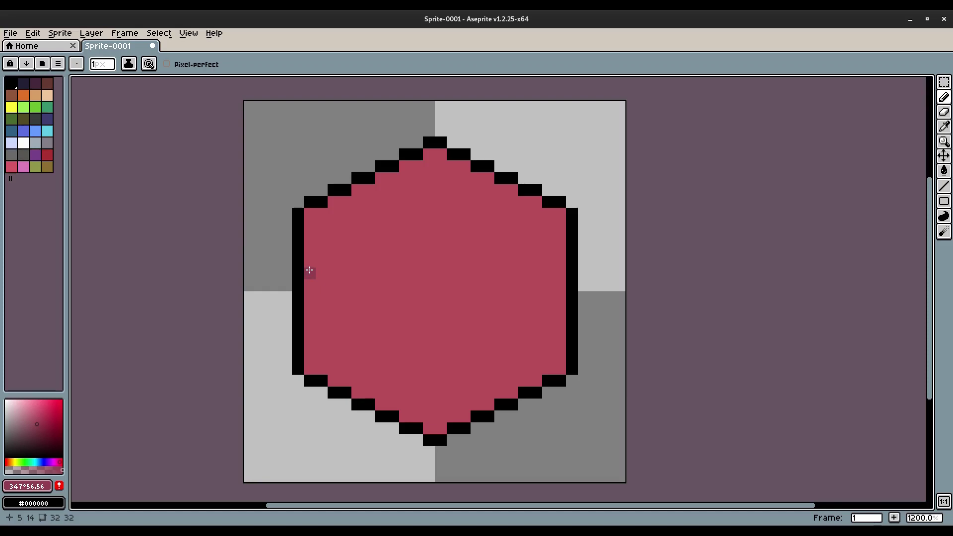
{"action": "left_click_drag", "start_coordinate": [308, 275], "coordinate": [441, 347]}
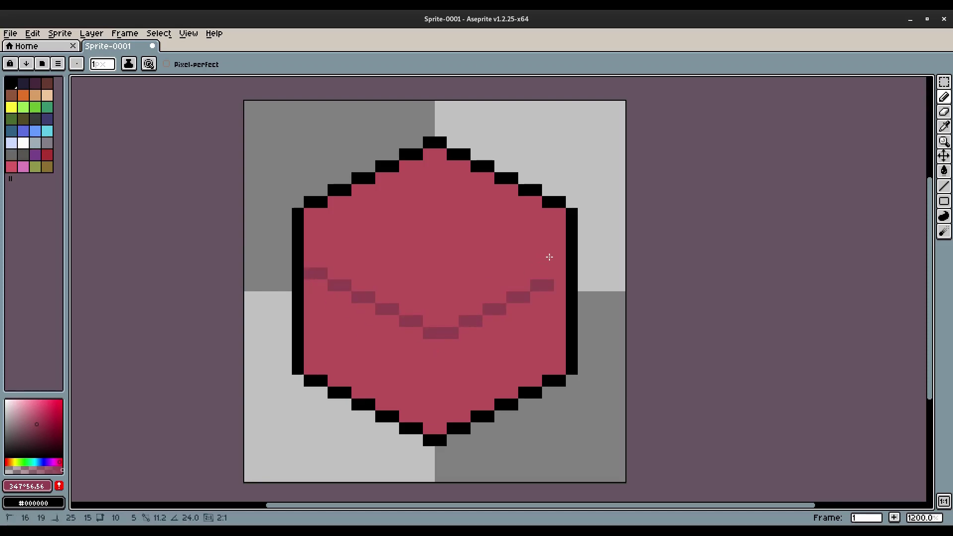
{"action": "left_click", "coordinate": [450, 324], "text": "shift"}
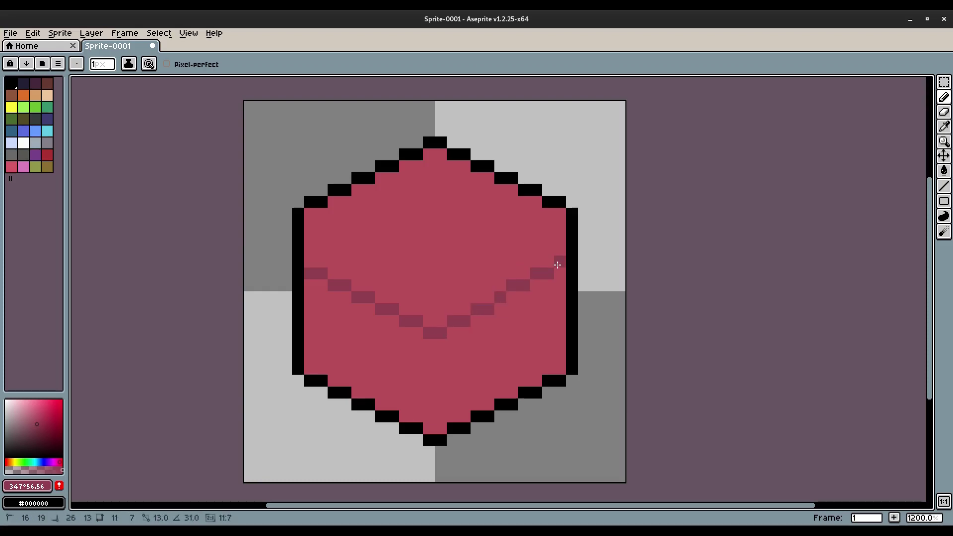
{"action": "left_click", "coordinate": [557, 271], "text": "shift"}
Flood-fill the area below the V-shaped line with the same darker crimson
{"action": "scroll", "coordinate": [450, 340], "scroll_direction": "down", "scroll_amount": 6}
{"action": "scroll", "coordinate": [449, 340], "scroll_direction": "up", "scroll_amount": 7}
{"action": "left_click_drag", "start_coordinate": [449, 341], "coordinate": [443, 258]}
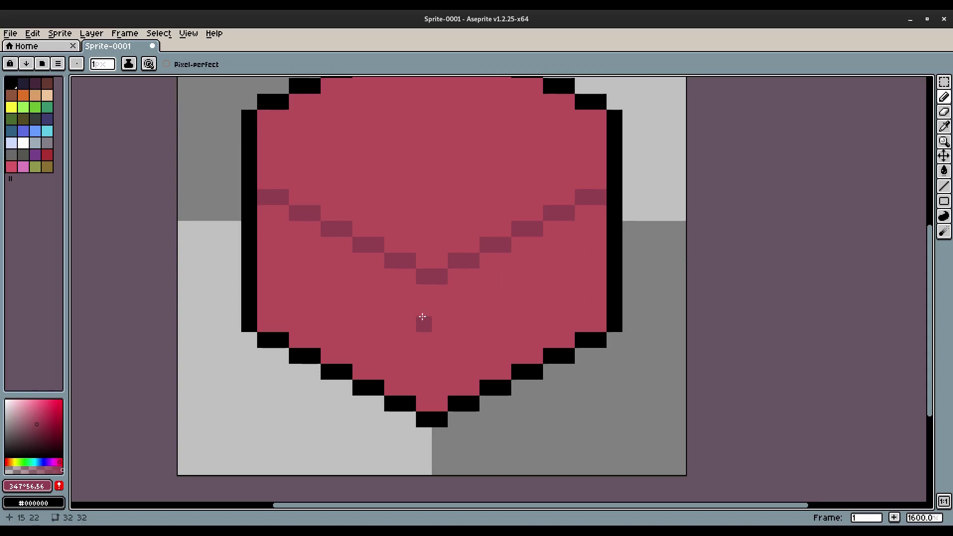
{"action": "key", "text": "g"}
{"action": "left_click", "coordinate": [411, 320]}
{"action": "scroll", "coordinate": [492, 305], "scroll_direction": "down", "scroll_amount": 8}
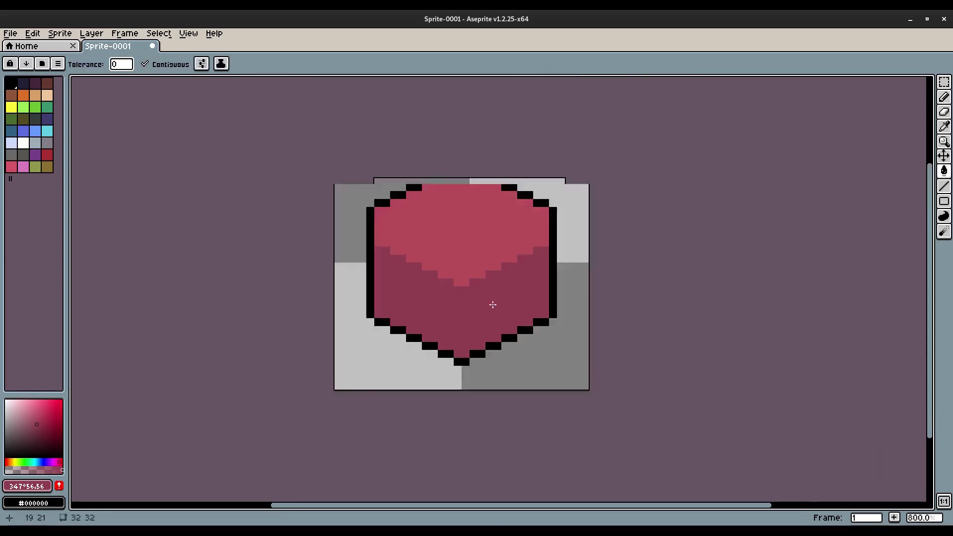
{"action": "scroll", "coordinate": [499, 315], "scroll_direction": "up", "scroll_amount": 4}
{"action": "scroll", "coordinate": [477, 262], "scroll_direction": "up", "scroll_amount": 6}
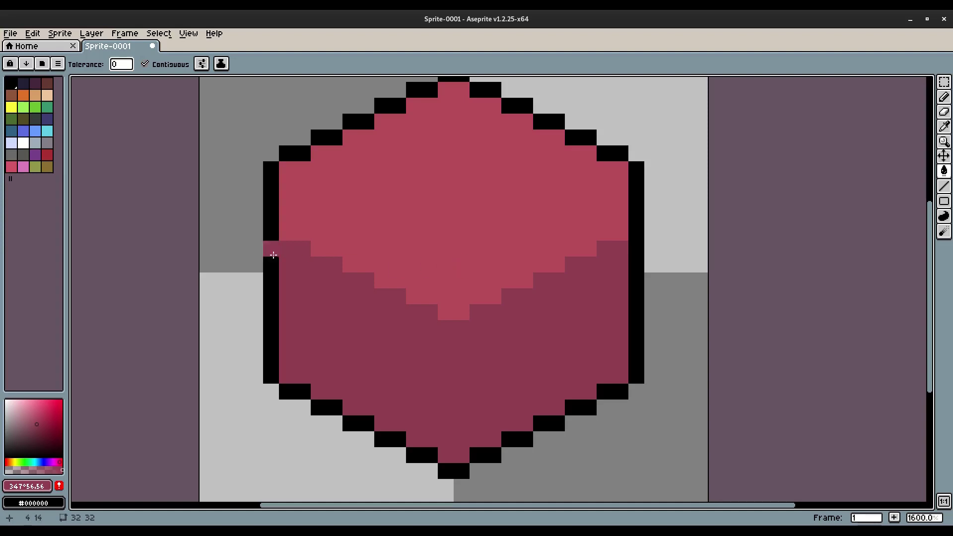
Pick a deep maroon (hue 347°, saturation 54, value 32) and trace the V-shaped boundary between the light and dark areas with it
{"action": "left_click_drag", "start_coordinate": [38, 422], "coordinate": [33, 442]}
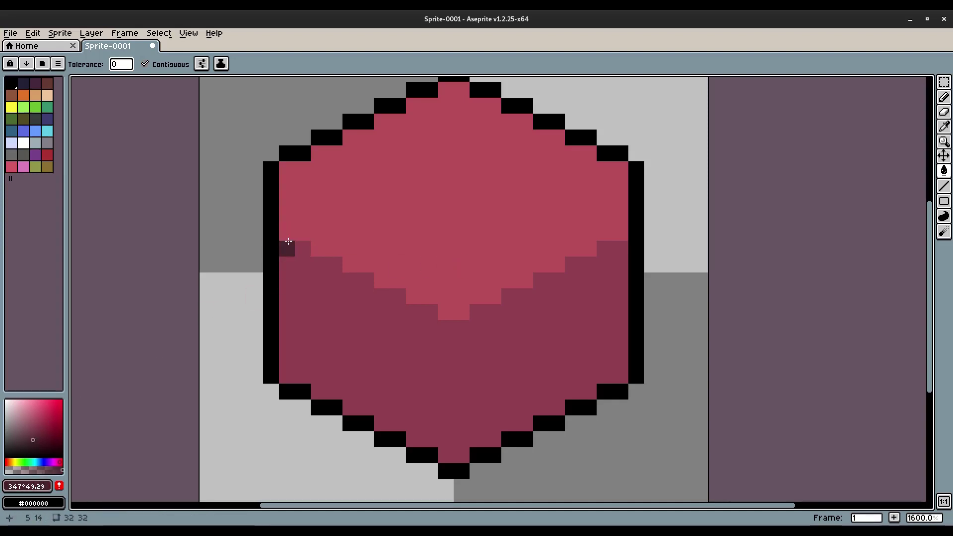
{"action": "left_click", "coordinate": [40, 434]}
{"action": "left_click", "coordinate": [292, 245]}
{"action": "key", "text": "b"}
{"action": "key", "text": "ctrl+z"}
{"action": "mouse_move", "coordinate": [288, 248]}
{"action": "left_mouse_down"}
{"action": "mouse_move", "coordinate": [463, 329]}
{"action": "mouse_move", "coordinate": [514, 291]}
{"action": "mouse_move", "coordinate": [605, 248]}
{"action": "left_mouse_up"}
{"action": "scroll", "coordinate": [666, 230], "scroll_direction": "down", "scroll_amount": 10}
{"action": "scroll", "coordinate": [660, 230], "scroll_direction": "up", "scroll_amount": 8}
{"action": "scroll", "coordinate": [667, 268], "scroll_direction": "up", "scroll_amount": 2}
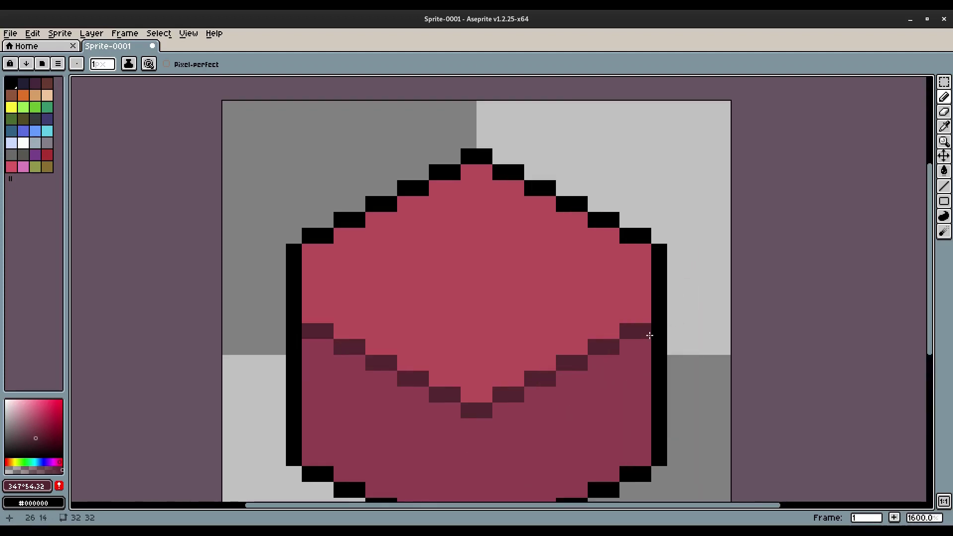
Sample the outline's black and paint one pixel at each outer end of the maroon V line
{"action": "left_click_drag", "start_coordinate": [654, 332], "coordinate": [650, 270]}
{"action": "key", "text": "p"}
{"action": "left_click", "coordinate": [480, 298]}
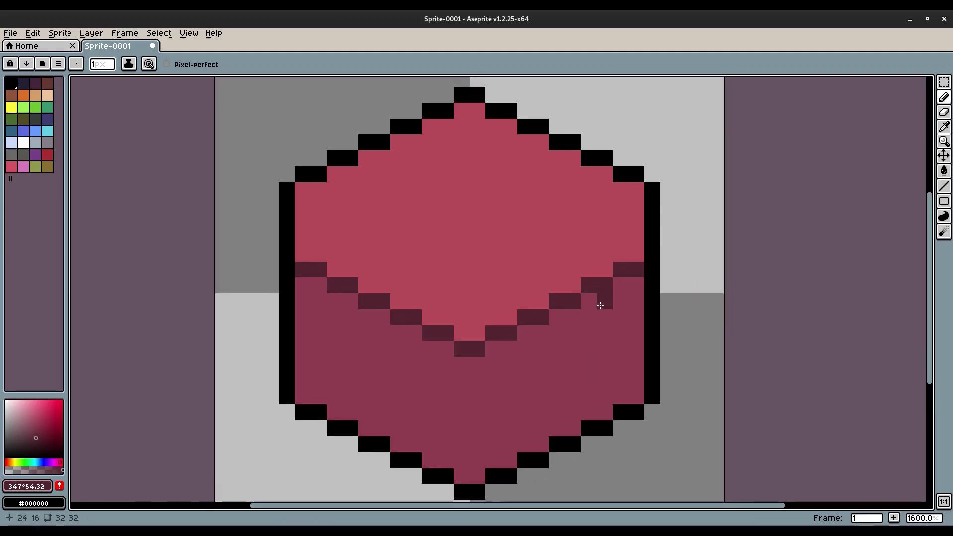
{"action": "key", "text": "p"}
{"action": "key", "text": "Escape"}
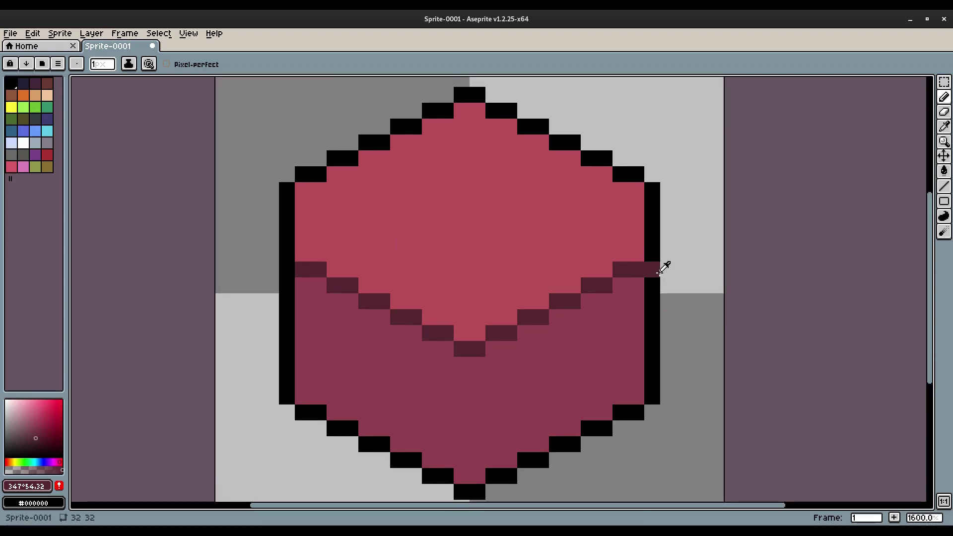
{"action": "key", "text": "i"}
{"action": "left_click", "coordinate": [650, 248]}
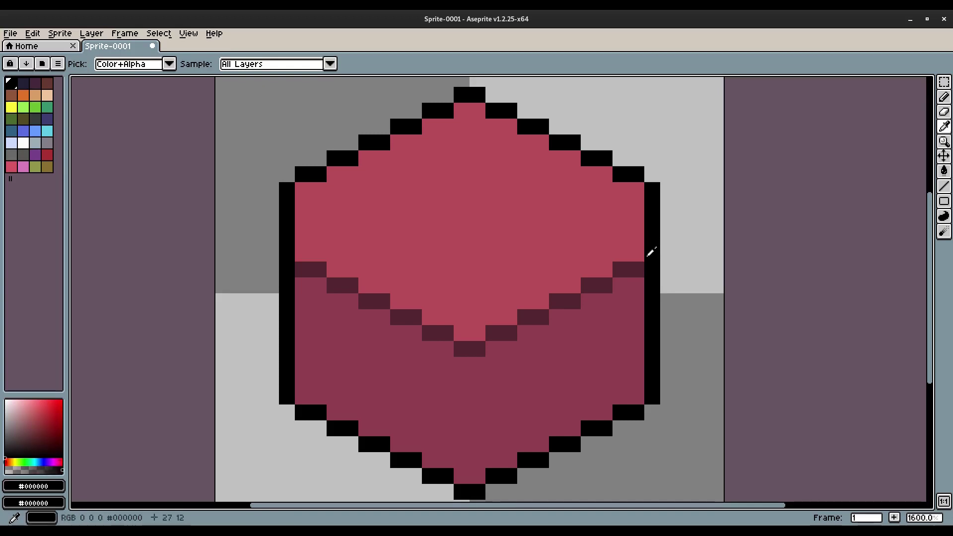
{"action": "left_click", "coordinate": [636, 270]}
{"action": "left_click", "coordinate": [303, 270]}
Thicken both vertical sides outward by one black pixel above the V line's ends, and add a black pixel at each upper corner
{"action": "scroll", "coordinate": [393, 286], "scroll_direction": "down", "scroll_amount": 5}
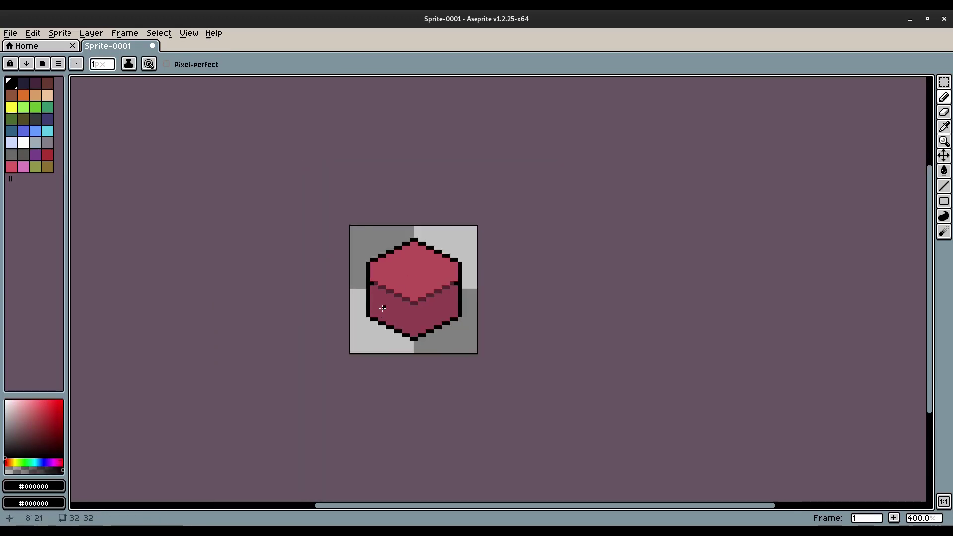
{"action": "scroll", "coordinate": [382, 309], "scroll_direction": "up", "scroll_amount": 5}
{"action": "left_click", "coordinate": [396, 287]}
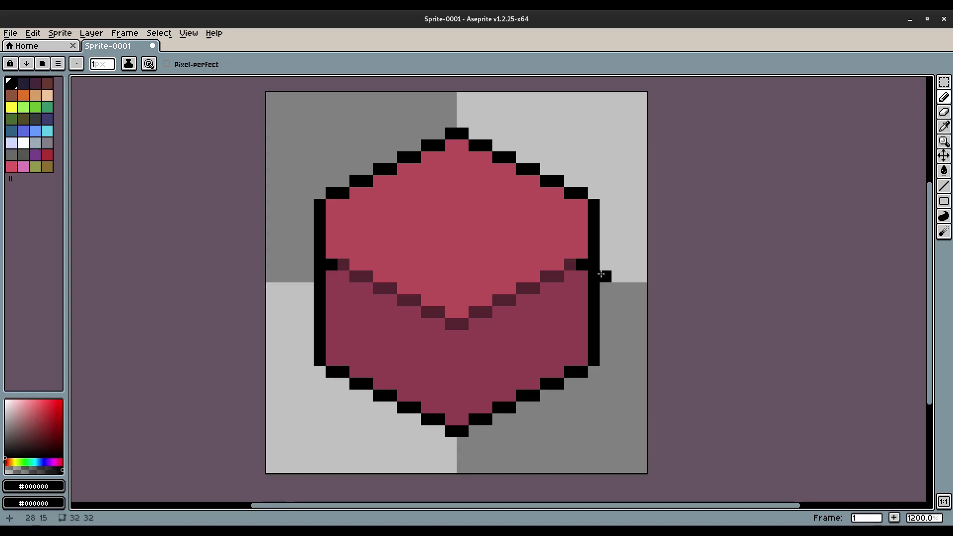
{"action": "scroll", "coordinate": [602, 263], "scroll_direction": "up", "scroll_amount": 1}
{"action": "left_click_drag", "start_coordinate": [288, 260], "coordinate": [323, 284]}
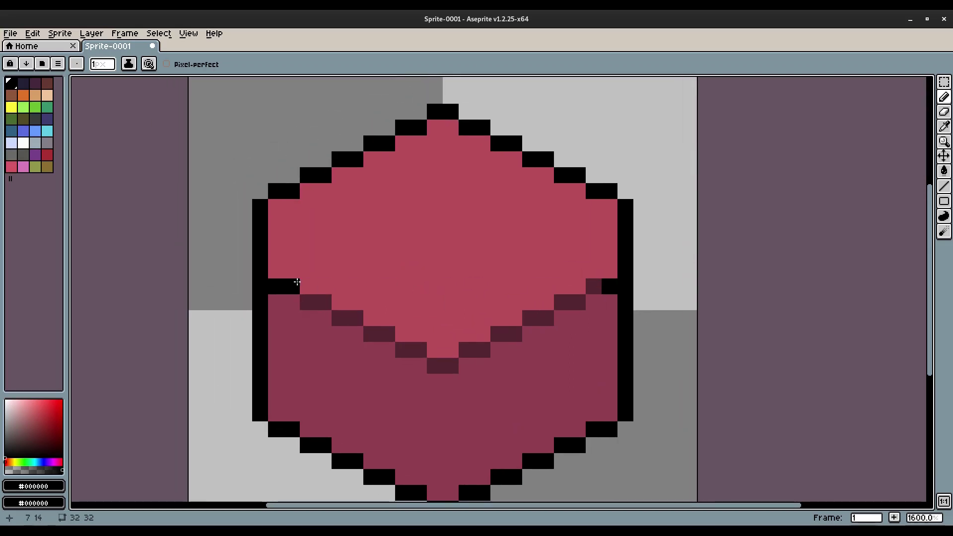
{"action": "left_click_drag", "start_coordinate": [252, 287], "coordinate": [245, 205]}
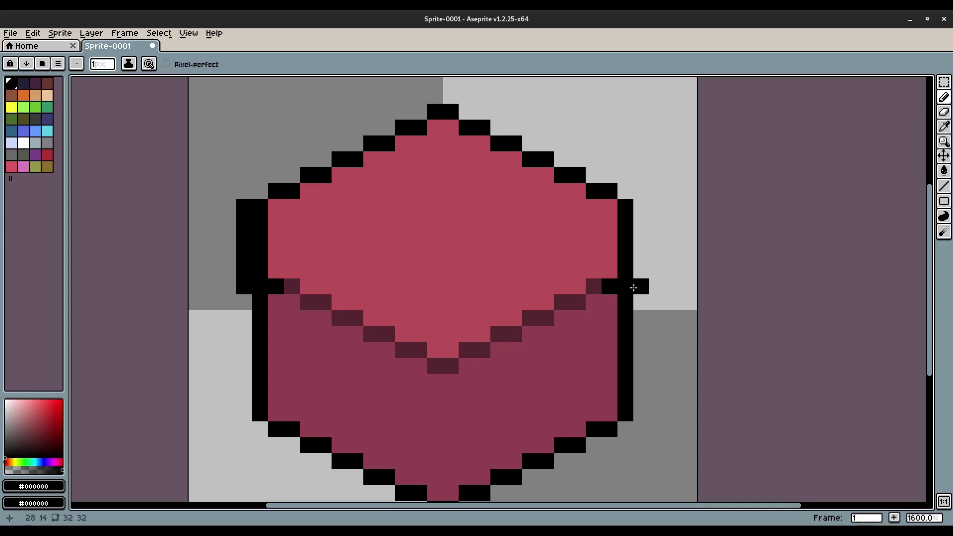
{"action": "left_click_drag", "start_coordinate": [638, 286], "coordinate": [638, 219]}
{"action": "left_click", "coordinate": [626, 191]}
{"action": "left_click", "coordinate": [260, 191]}
{"action": "scroll", "coordinate": [390, 239], "scroll_direction": "down", "scroll_amount": 1}
{"action": "scroll", "coordinate": [397, 251], "scroll_direction": "up", "scroll_amount": 1}
{"action": "key", "text": "p"}
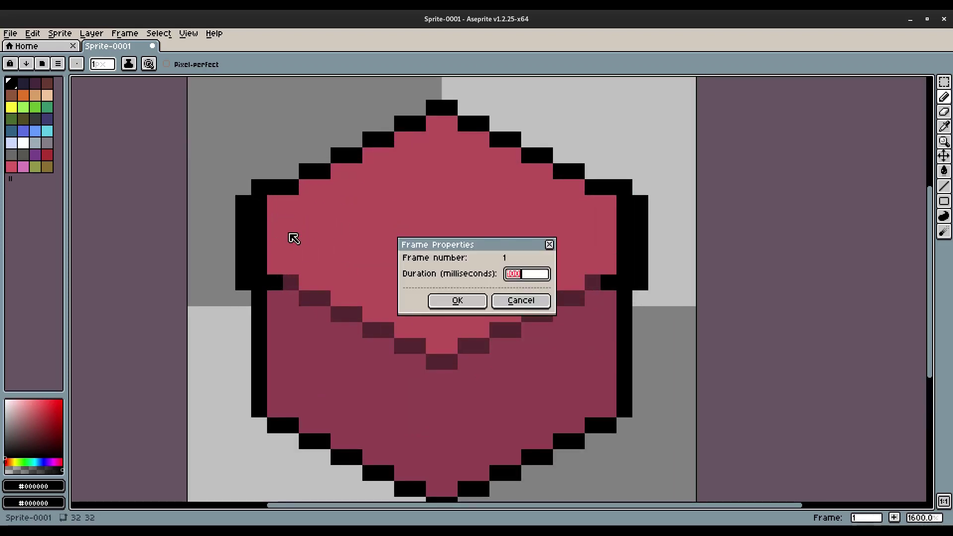
Sample the light crimson and paint over the inner column of black pixels on both thickened upper sides
{"action": "left_click", "coordinate": [444, 298]}
{"action": "key", "text": "i"}
{"action": "left_click", "coordinate": [297, 235]}
{"action": "key", "text": "b"}
{"action": "left_click_drag", "start_coordinate": [259, 203], "coordinate": [259, 268]}
{"action": "left_click", "coordinate": [623, 212]}
{"action": "left_click", "coordinate": [620, 258], "text": "shift"}
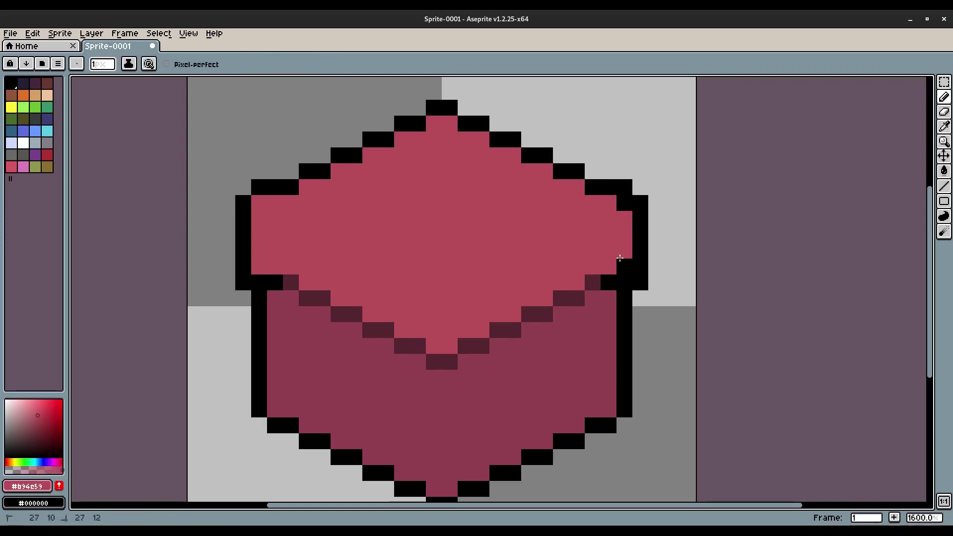
{"action": "left_click", "coordinate": [623, 203]}
{"action": "scroll", "coordinate": [579, 245], "scroll_direction": "down", "scroll_amount": 9}
{"action": "scroll", "coordinate": [570, 255], "scroll_direction": "up", "scroll_amount": 4}
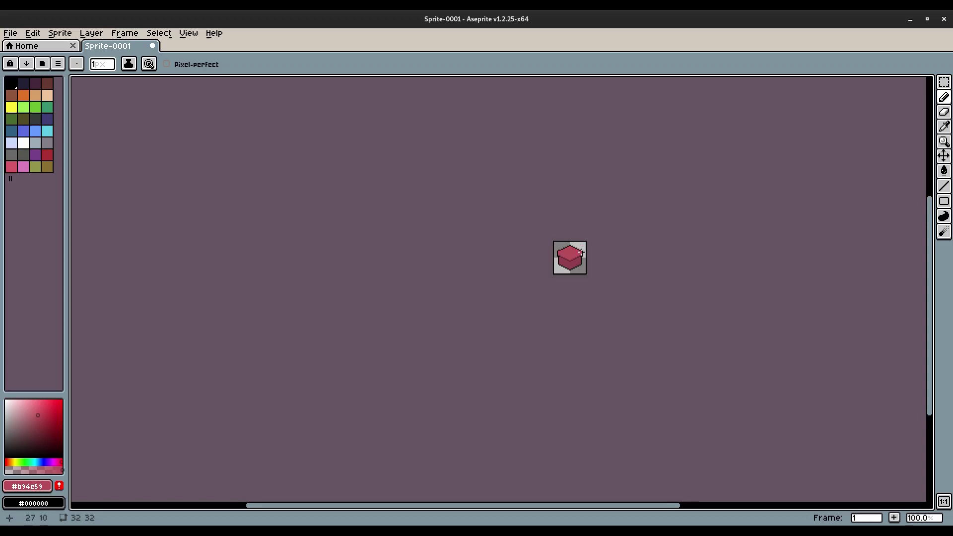
{"action": "scroll", "coordinate": [556, 241], "scroll_direction": "up", "scroll_amount": 4}
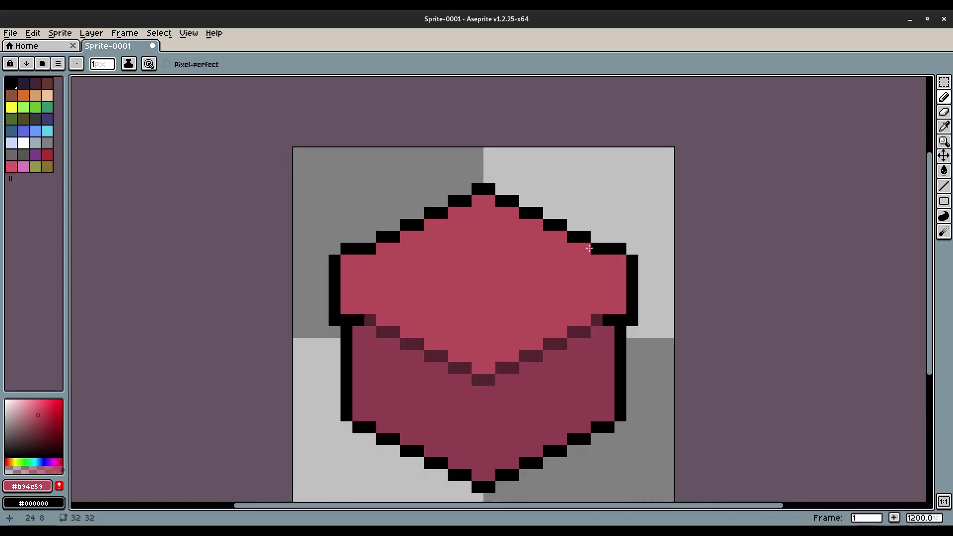
Select the block's peak above the upper corners and move it up two pixels
{"action": "key", "text": "m"}
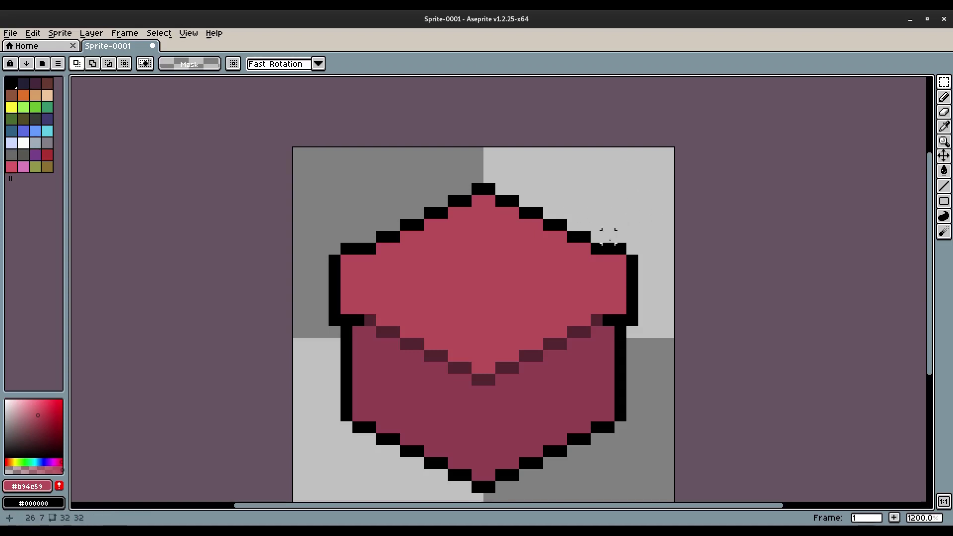
{"action": "left_click_drag", "start_coordinate": [608, 248], "coordinate": [365, 182]}
{"action": "left_click_drag", "start_coordinate": [432, 231], "coordinate": [429, 205]}
{"action": "left_click", "coordinate": [655, 223]}
{"action": "left_click", "coordinate": [159, 36]}
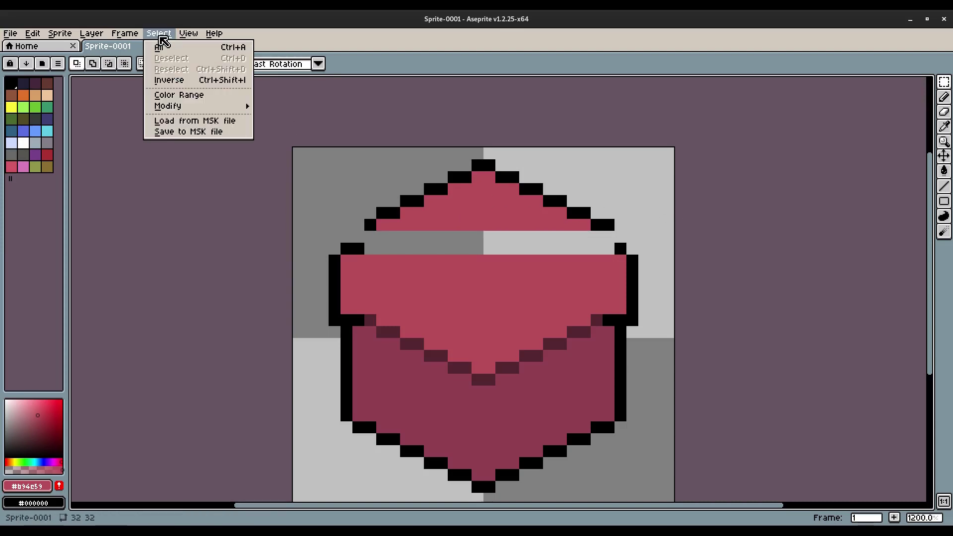
Pick black and paint one pixel on each side of the gap to connect the raised peak's outline to the corners
{"action": "left_click", "coordinate": [22, 81]}
{"action": "left_click", "coordinate": [13, 84]}
{"action": "key", "text": "b"}
{"action": "left_click", "coordinate": [358, 236]}
{"action": "scroll", "coordinate": [359, 236], "scroll_direction": "up", "scroll_amount": 1}
{"action": "left_click", "coordinate": [691, 236]}
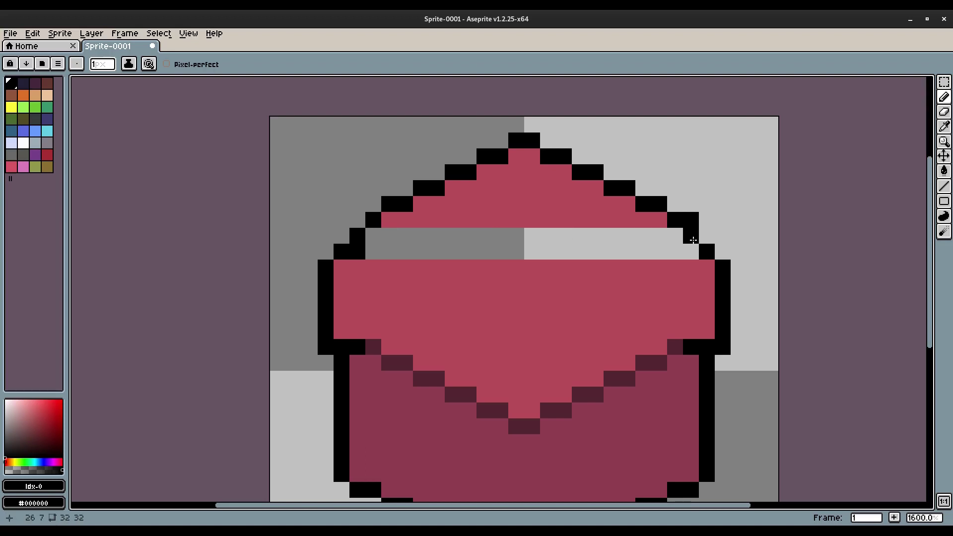
Set the eraser to 1 px and remove the surplus black pixel from the outline step on each side of the gap
{"action": "key", "text": "e"}
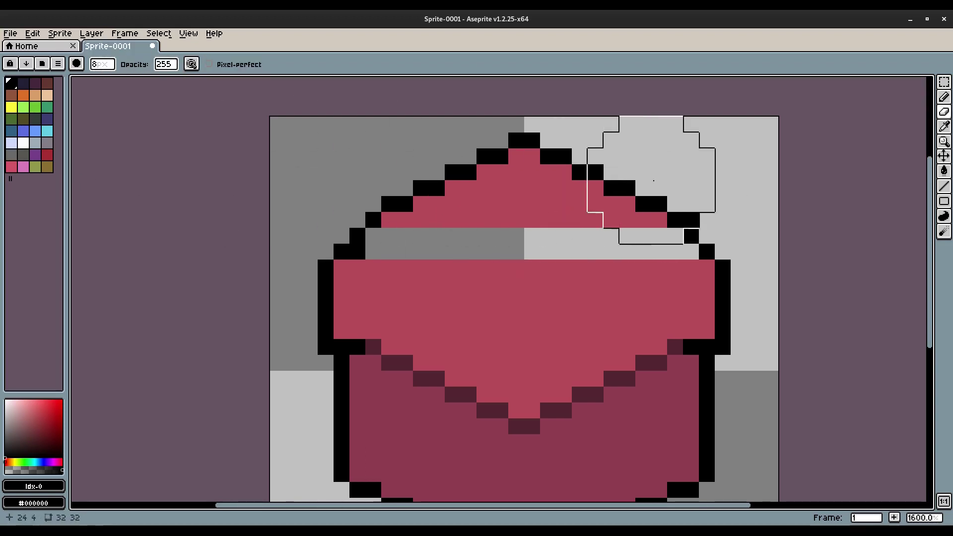
{"action": "left_click", "coordinate": [114, 72]}
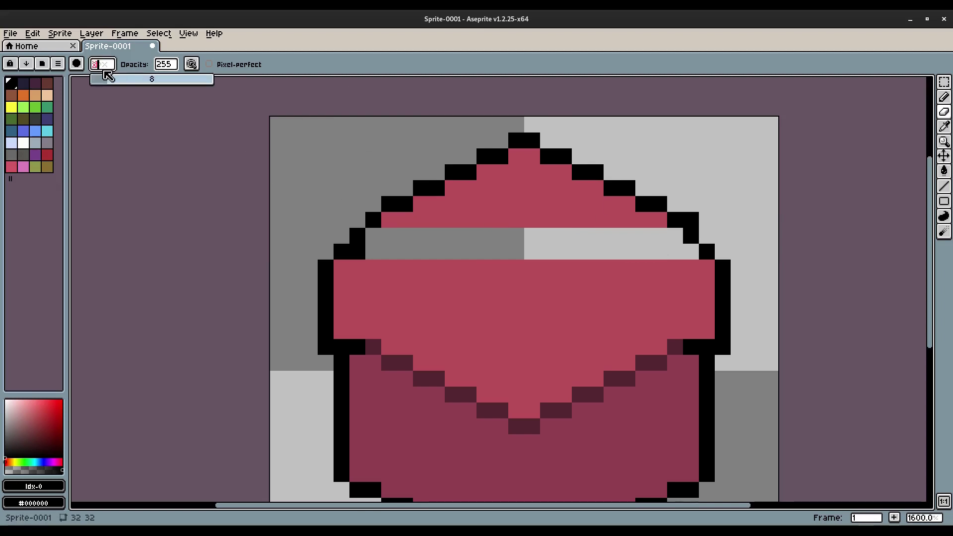
{"action": "left_click", "coordinate": [94, 79]}
{"action": "left_click", "coordinate": [695, 219]}
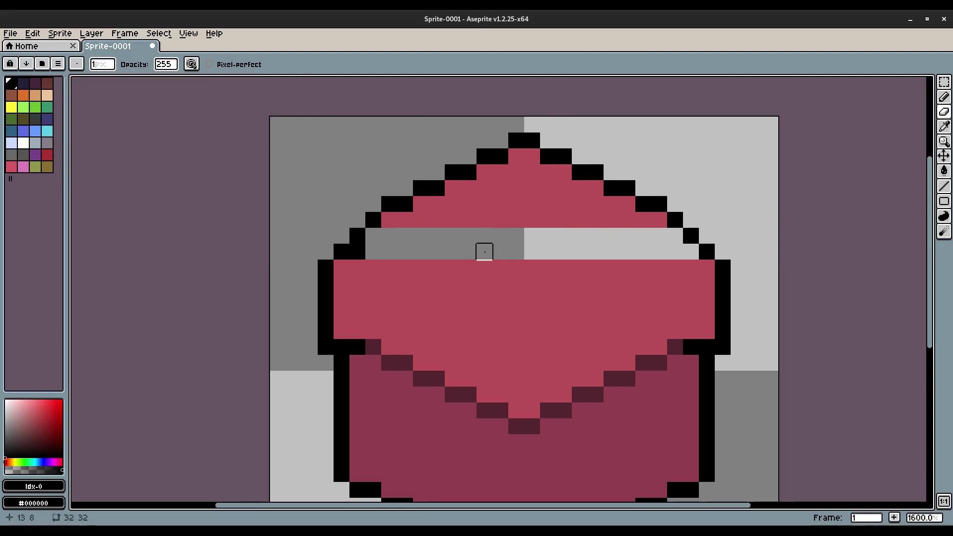
{"action": "left_click", "coordinate": [357, 251]}
{"action": "key", "text": "ctrl+p"}
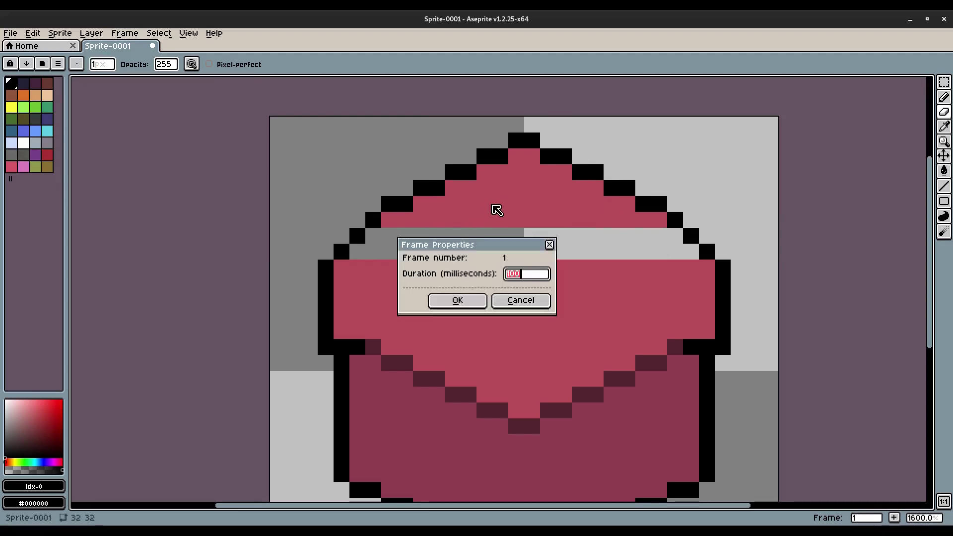
{"action": "left_click", "coordinate": [549, 244]}
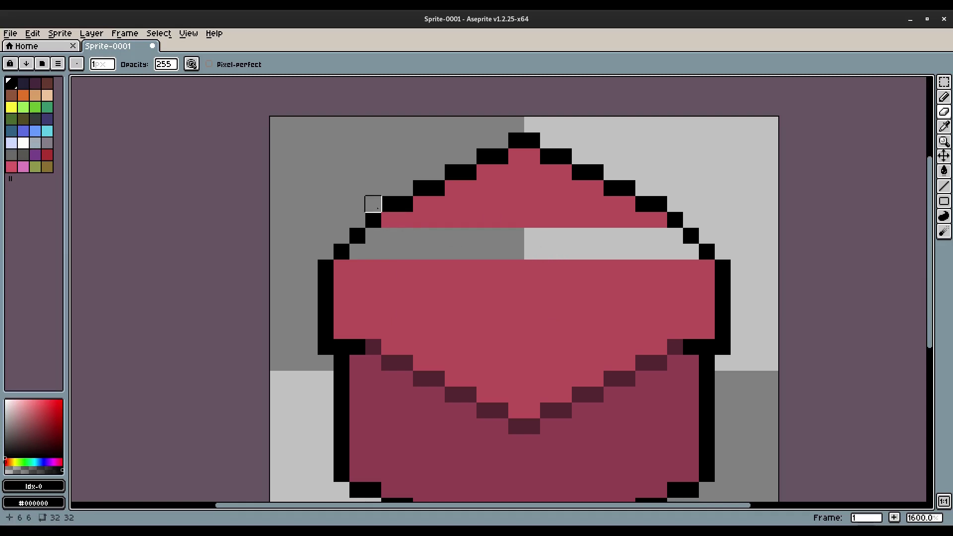
Select the raised peak down to its lowest outline row and move it down one pixel
{"action": "key", "text": "m"}
{"action": "left_click_drag", "start_coordinate": [353, 121], "coordinate": [702, 228]}
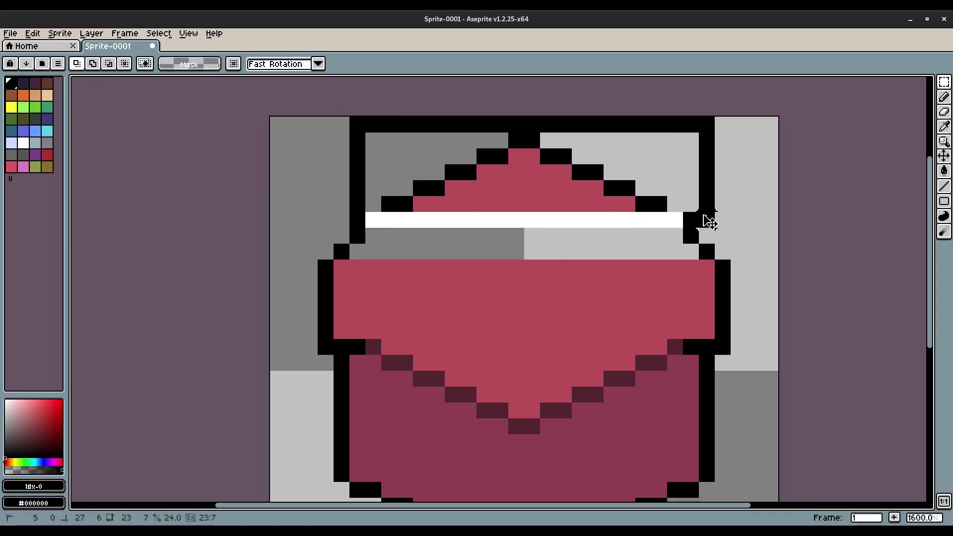
{"action": "key", "text": "Down"}
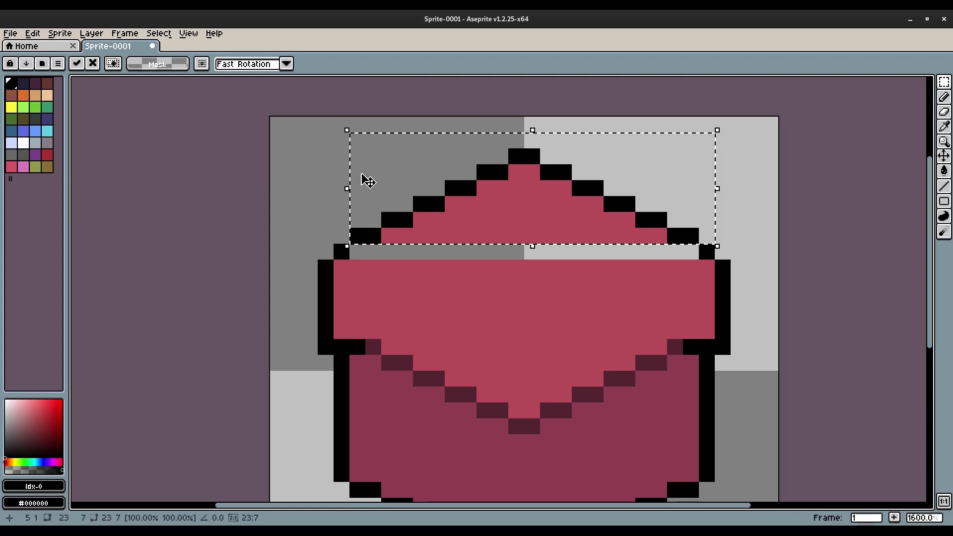
Try moving the upper section with its corner pixels one pixel down, and shift it back up one pixel
{"action": "mouse_move", "coordinate": [328, 246]}
{"action": "left_mouse_down"}
{"action": "mouse_move", "coordinate": [768, 240]}
{"action": "mouse_move", "coordinate": [739, 141]}
{"action": "left_mouse_up"}
{"action": "left_click_drag", "start_coordinate": [648, 230], "coordinate": [647, 248]}
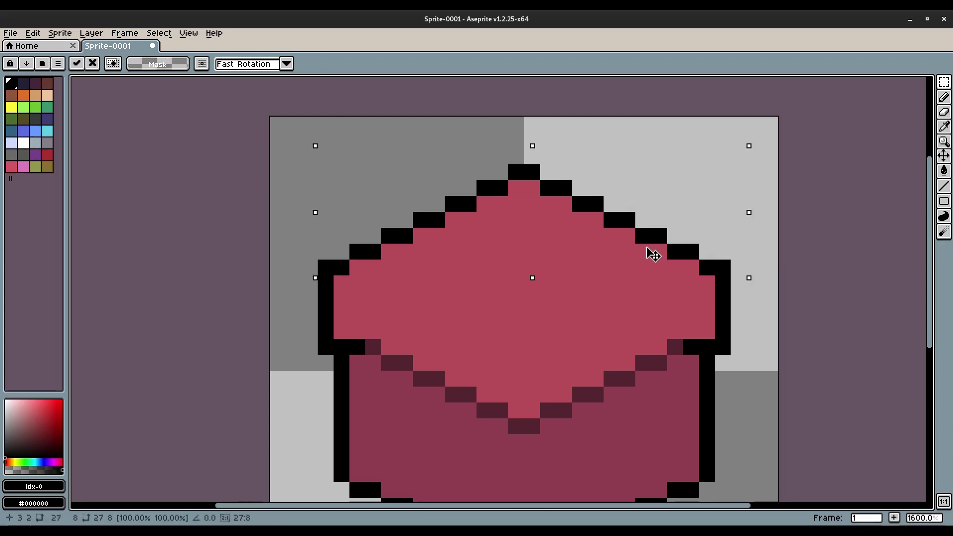
{"action": "scroll", "coordinate": [654, 254], "scroll_direction": "down", "scroll_amount": 4}
{"action": "scroll", "coordinate": [654, 254], "scroll_direction": "up", "scroll_amount": 4}
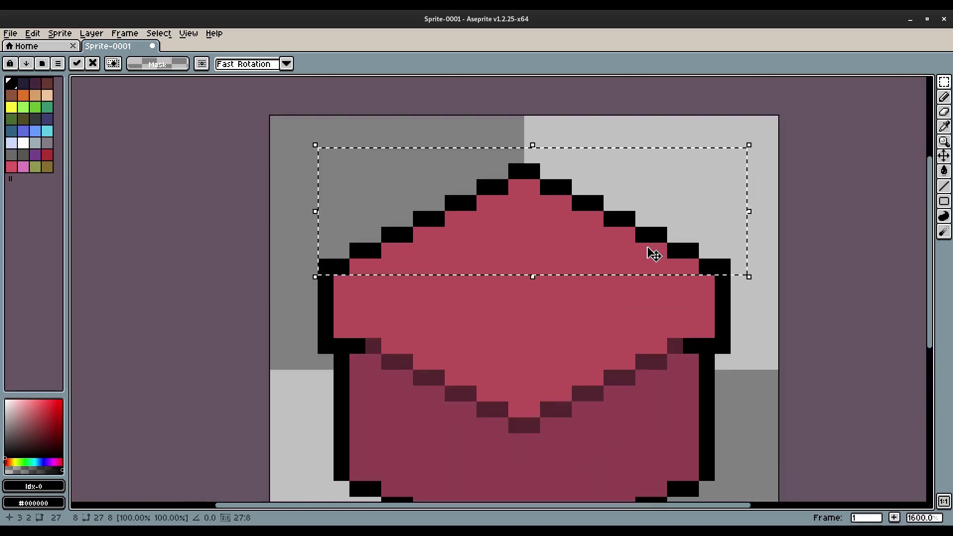
{"action": "left_click_drag", "start_coordinate": [653, 254], "coordinate": [655, 242]}
{"action": "scroll", "coordinate": [656, 242], "scroll_direction": "down", "scroll_amount": 6}
{"action": "scroll", "coordinate": [655, 242], "scroll_direction": "up", "scroll_amount": 5}
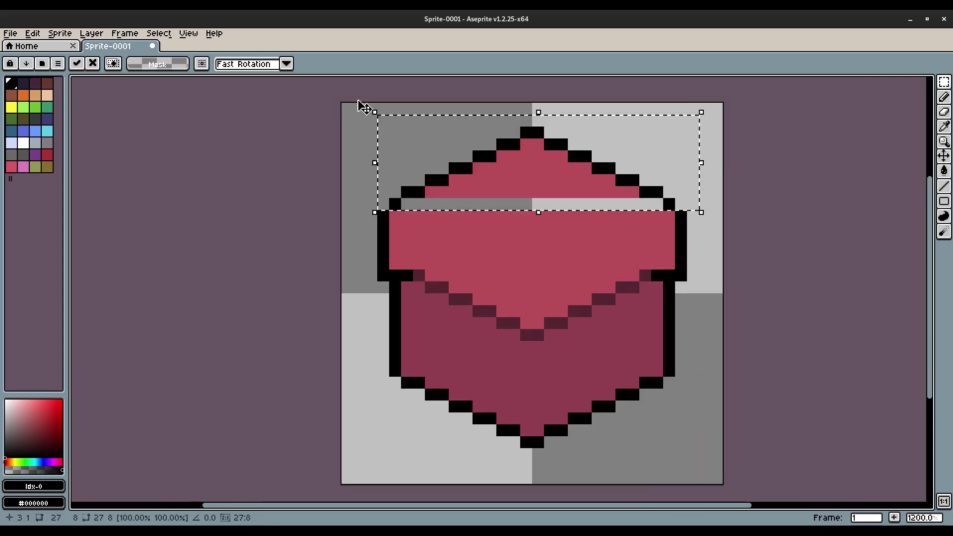
Deselect the upper section, sample the light crimson and flood-fill the transparent gap across the top face with it
{"action": "left_click", "coordinate": [158, 33]}
{"action": "left_click", "coordinate": [171, 58]}
{"action": "scroll", "coordinate": [527, 232], "scroll_direction": "up", "scroll_amount": 1}
{"action": "left_click_drag", "start_coordinate": [524, 227], "coordinate": [480, 266]}
{"action": "key", "text": "p"}
{"action": "left_click", "coordinate": [474, 293]}
{"action": "key", "text": "g"}
{"action": "left_click", "coordinate": [409, 207], "text": "alt"}
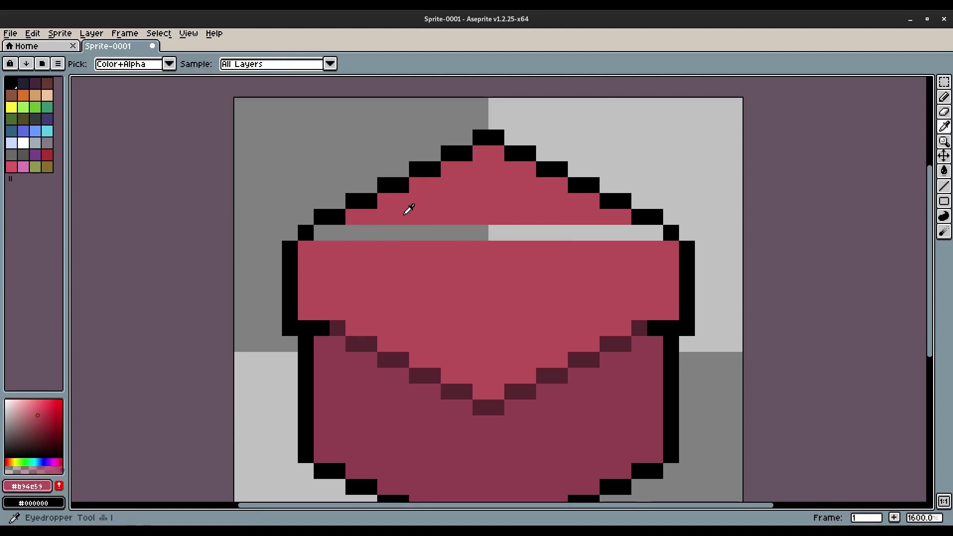
{"action": "left_click", "coordinate": [362, 232]}
{"action": "scroll", "coordinate": [425, 214], "scroll_direction": "down", "scroll_amount": 5}
{"action": "scroll", "coordinate": [351, 244], "scroll_direction": "up", "scroll_amount": 7}
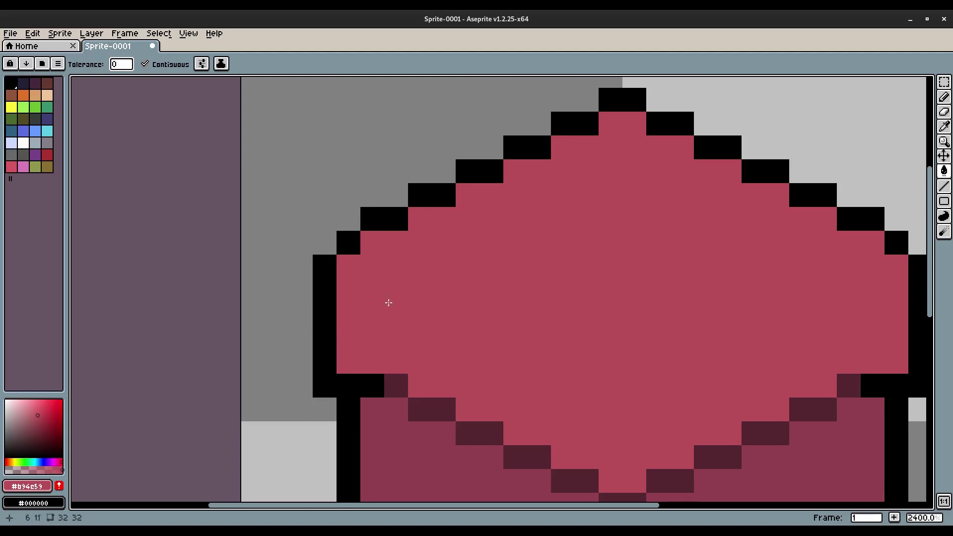
Erase the black pixel at the lower outer corner of the block's wider upper part on both sides
{"action": "left_click_drag", "start_coordinate": [385, 252], "coordinate": [380, 201]}
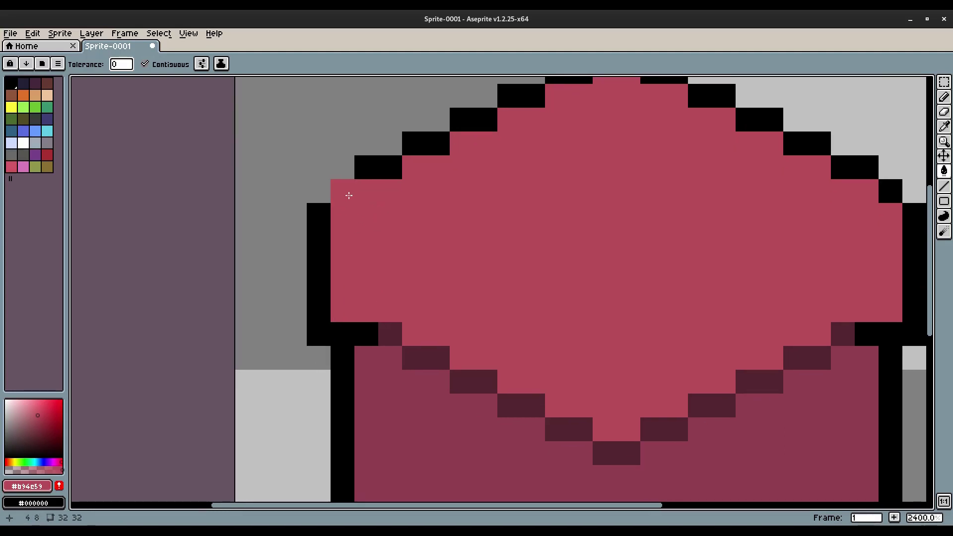
{"action": "key", "text": "i"}
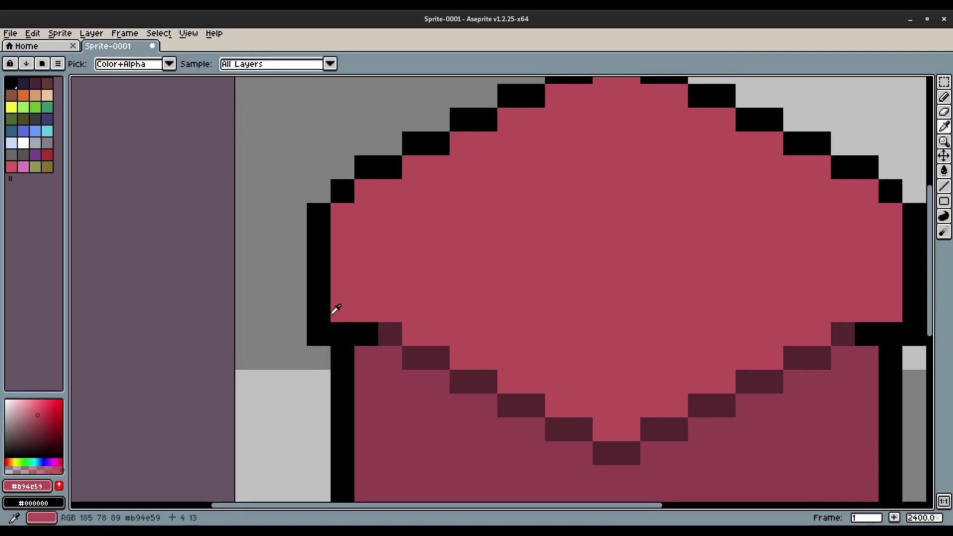
{"action": "key", "text": "b"}
{"action": "scroll", "coordinate": [590, 303], "scroll_direction": "down", "scroll_amount": 9}
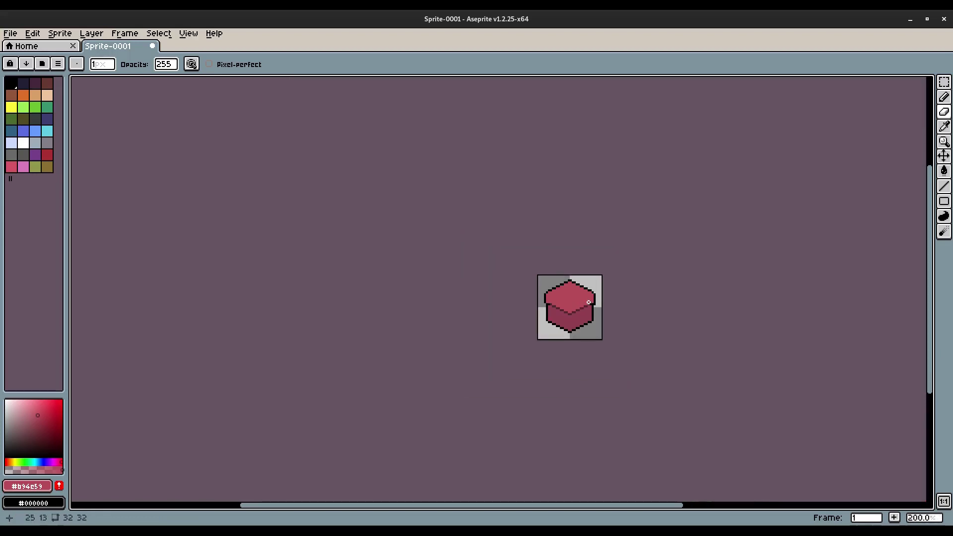
{"action": "scroll", "coordinate": [603, 293], "scroll_direction": "up", "scroll_amount": 9}
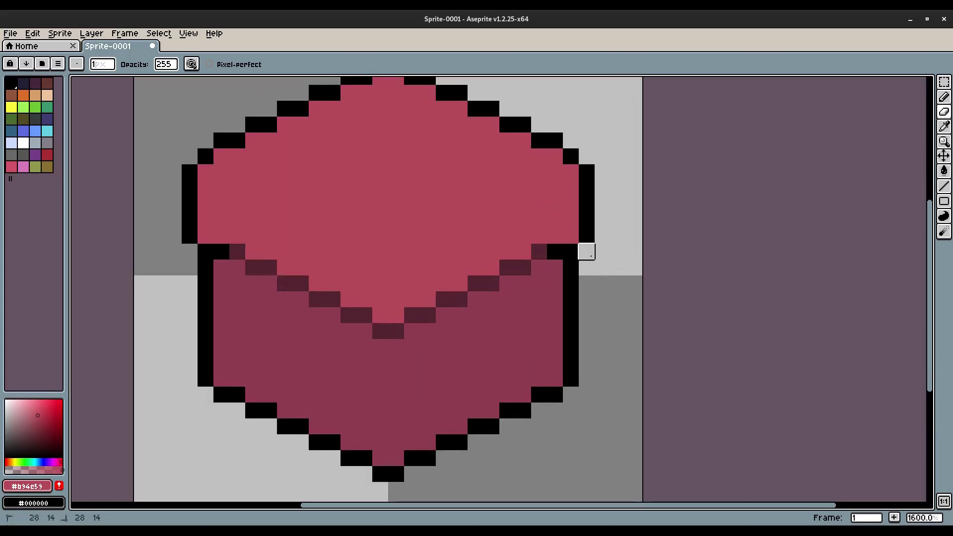
{"action": "scroll", "coordinate": [586, 253], "scroll_direction": "down", "scroll_amount": 7}
{"action": "scroll", "coordinate": [647, 261], "scroll_direction": "down", "scroll_amount": 2}
{"action": "scroll", "coordinate": [642, 259], "scroll_direction": "up", "scroll_amount": 6}
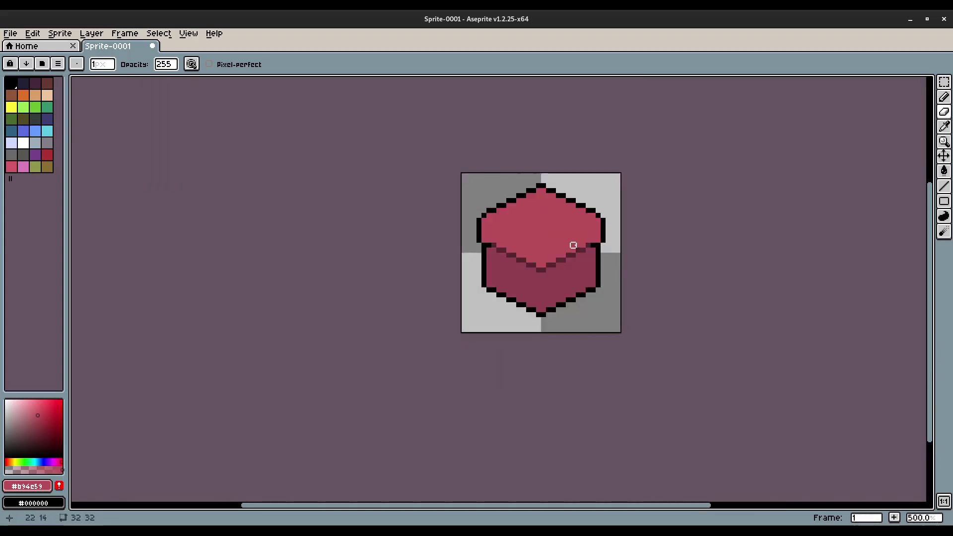
Select the area containing the V-shaped line between the side outlines, move it down one pixel and deselect it
{"action": "key", "text": "m"}
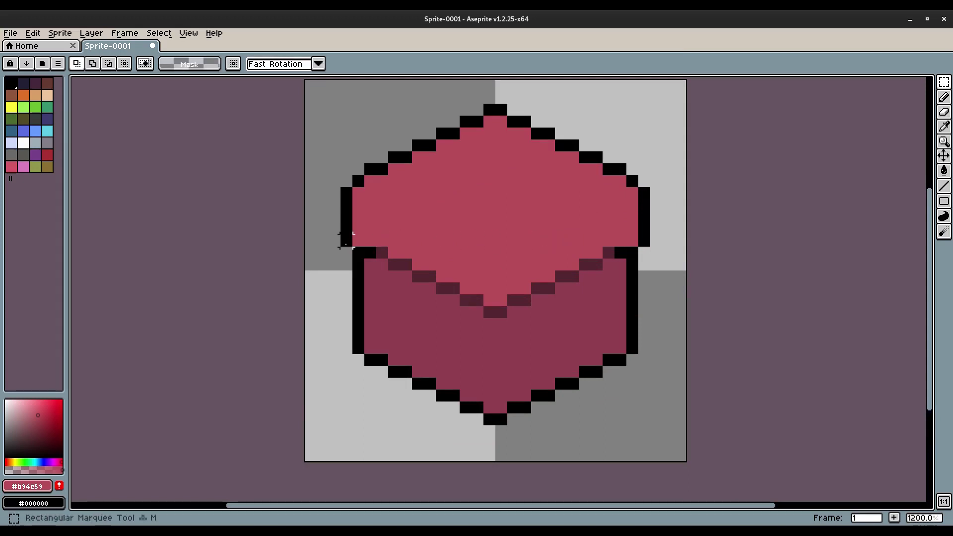
{"action": "left_click_drag", "start_coordinate": [370, 252], "coordinate": [626, 320]}
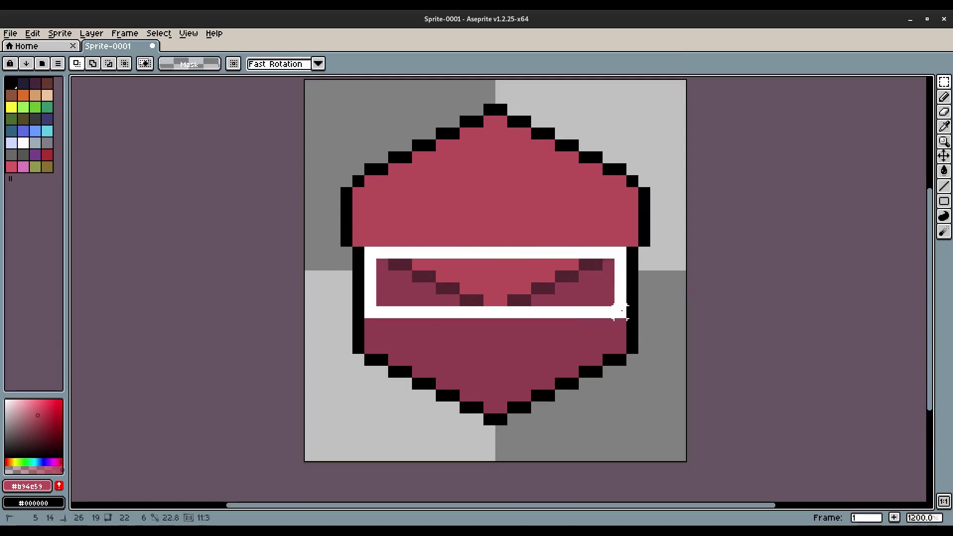
{"action": "left_click_drag", "start_coordinate": [574, 291], "coordinate": [574, 302]}
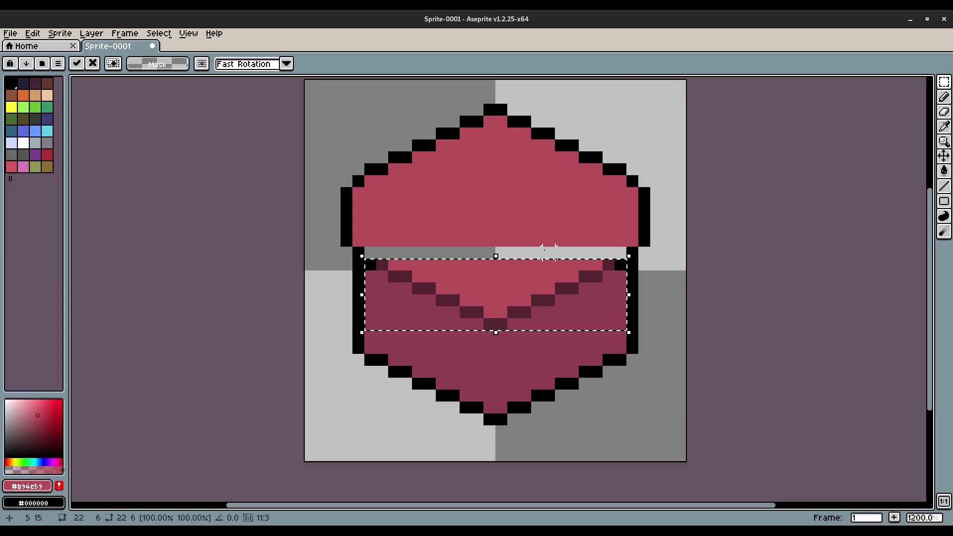
{"action": "left_click", "coordinate": [158, 32]}
{"action": "left_click", "coordinate": [164, 60]}
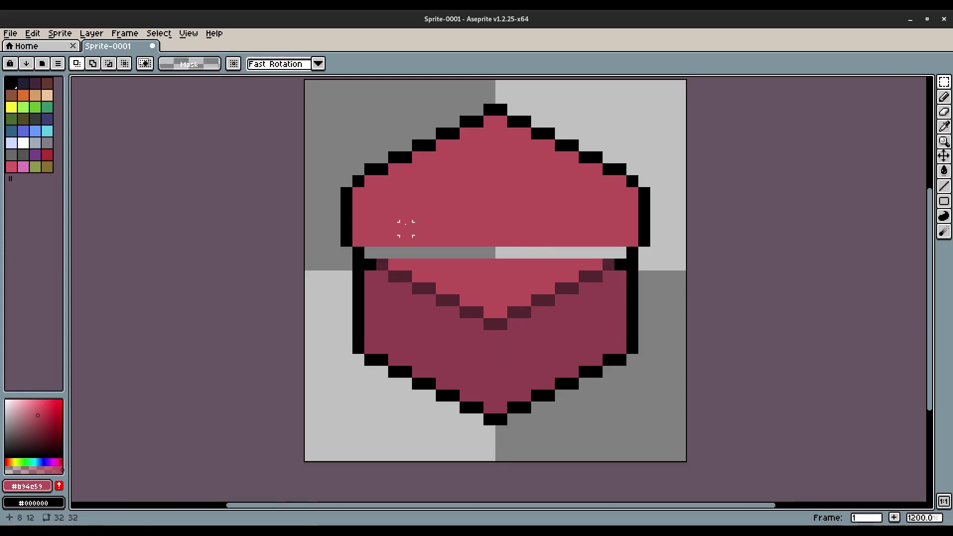
Flood-fill the transparent gap above the shifted V line with the light crimson
{"action": "scroll", "coordinate": [379, 210], "scroll_direction": "up", "scroll_amount": 1}
{"action": "key", "text": "p"}
{"action": "key", "text": "Escape"}
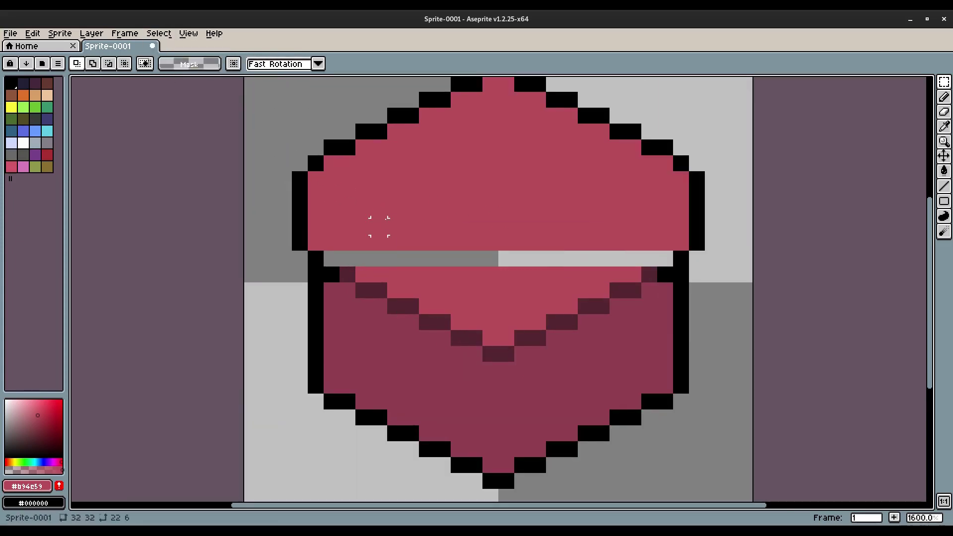
{"action": "key", "text": "i"}
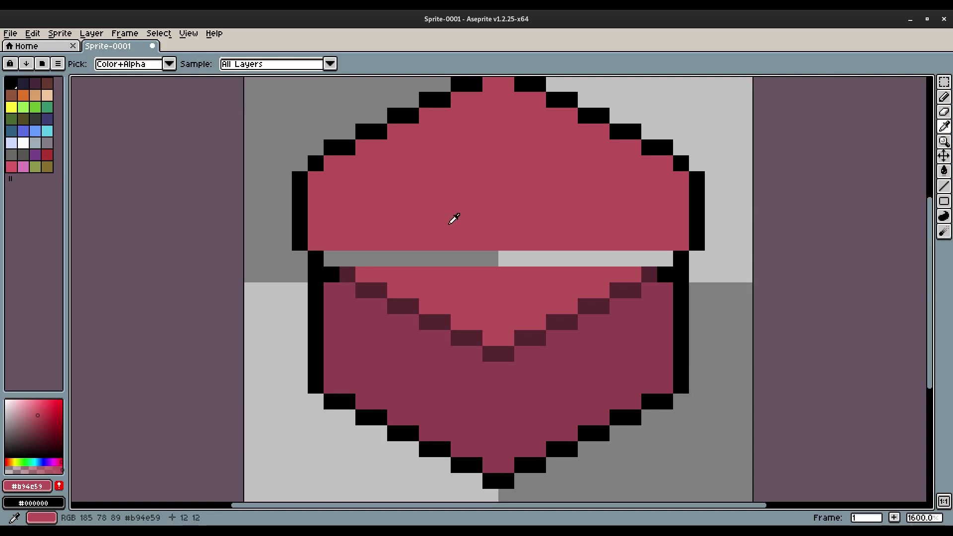
{"action": "key", "text": "g"}
{"action": "left_click", "coordinate": [418, 260]}
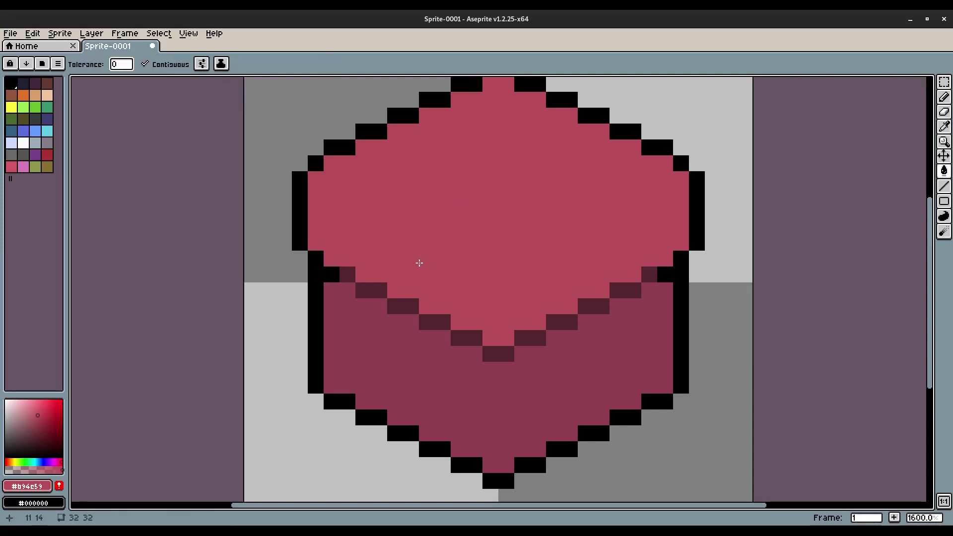
{"action": "scroll", "coordinate": [489, 205], "scroll_direction": "down", "scroll_amount": 5}
{"action": "scroll", "coordinate": [490, 202], "scroll_direction": "up", "scroll_amount": 5}
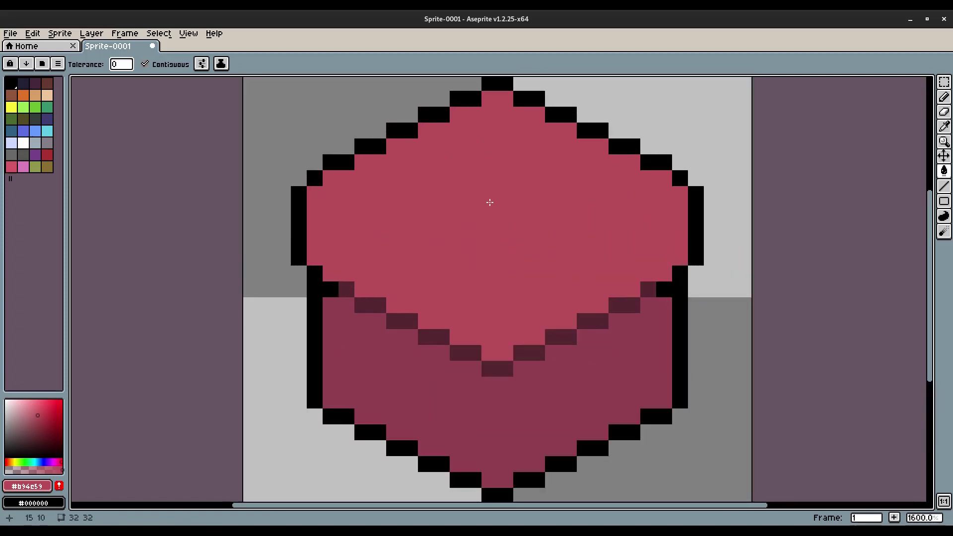
Sample the V line's maroon and paint over the black pixel at each outer end of the line
{"action": "key", "text": "p"}
{"action": "key", "text": "Escape"}
{"action": "key", "text": "i"}
{"action": "left_click", "coordinate": [341, 288]}
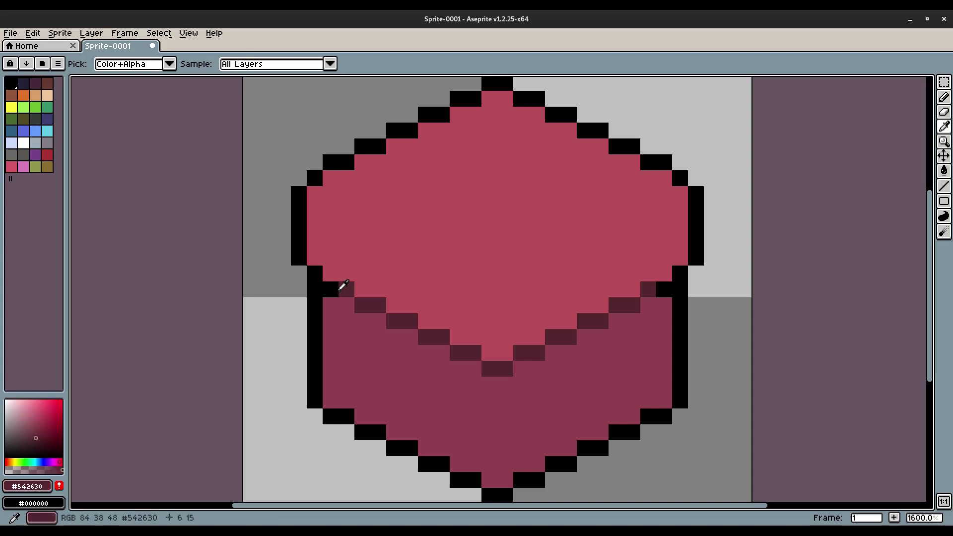
{"action": "key", "text": "b"}
{"action": "left_click", "coordinate": [331, 289]}
{"action": "left_click", "coordinate": [668, 291]}
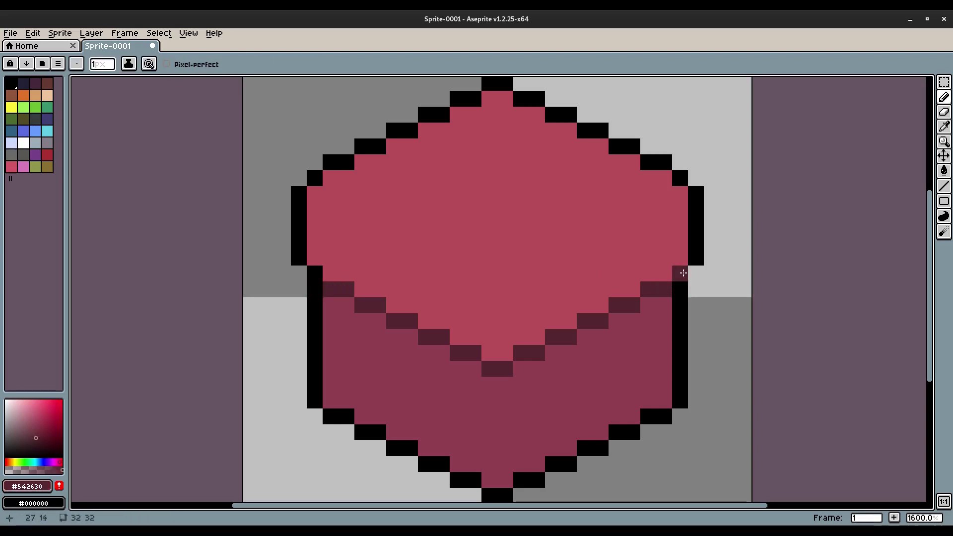
Set the pencil colour back to black and view the whole block at a reduced zoom
{"action": "key", "text": "ctrl+alt+c"}
{"action": "type", "text": "0"}
{"action": "key", "text": "Escape"}
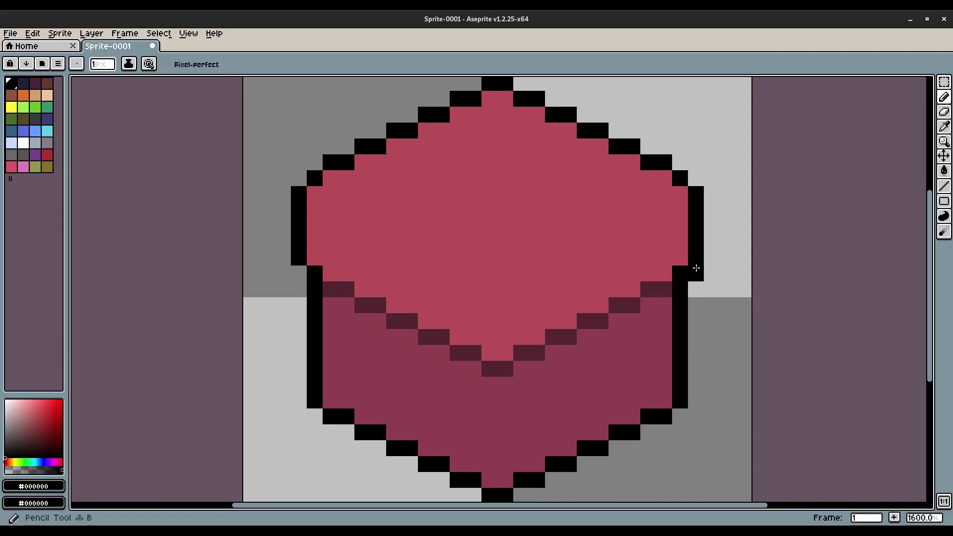
{"action": "key", "text": "1"}
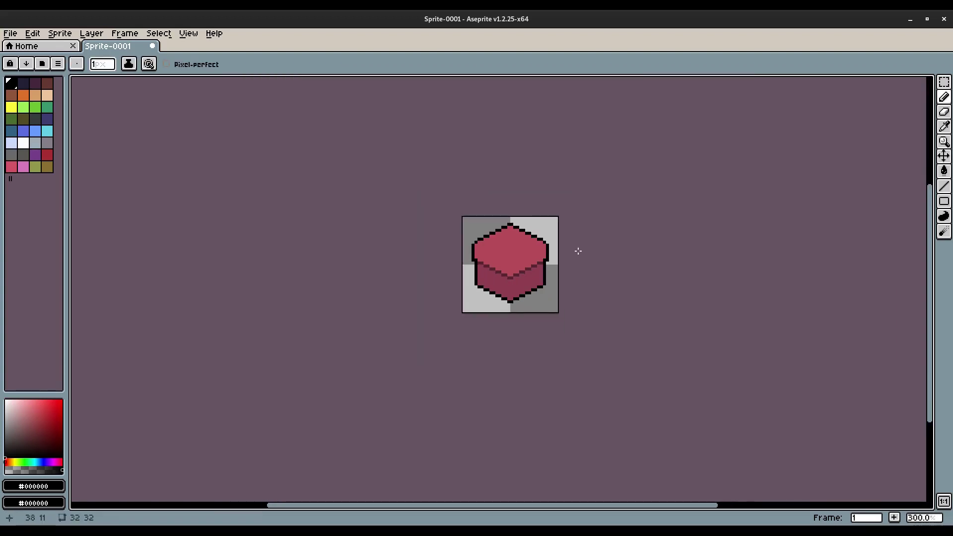
{"action": "scroll", "coordinate": [581, 248], "scroll_direction": "up", "scroll_amount": 8}
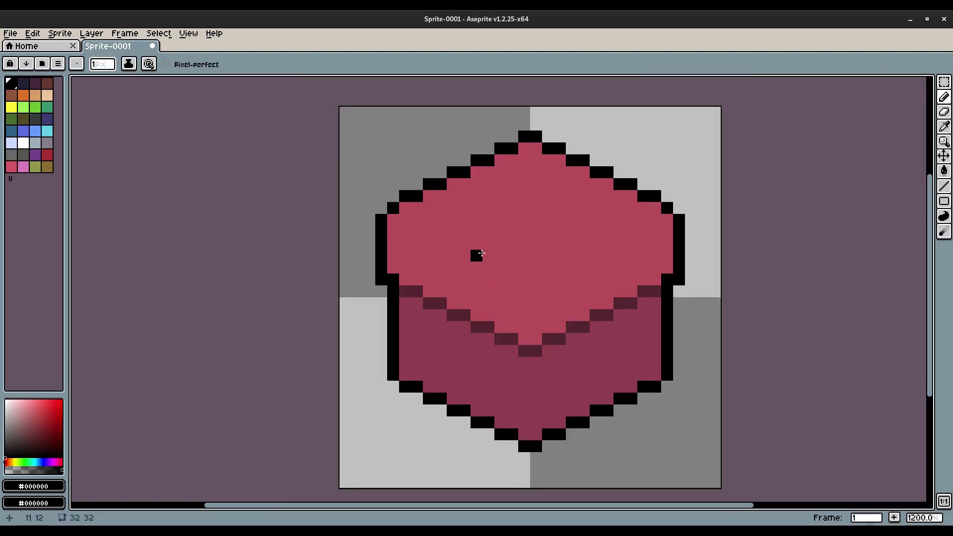
{"action": "scroll", "coordinate": [481, 253], "scroll_direction": "up", "scroll_amount": 1}
{"action": "key", "text": "ctrl+z"}
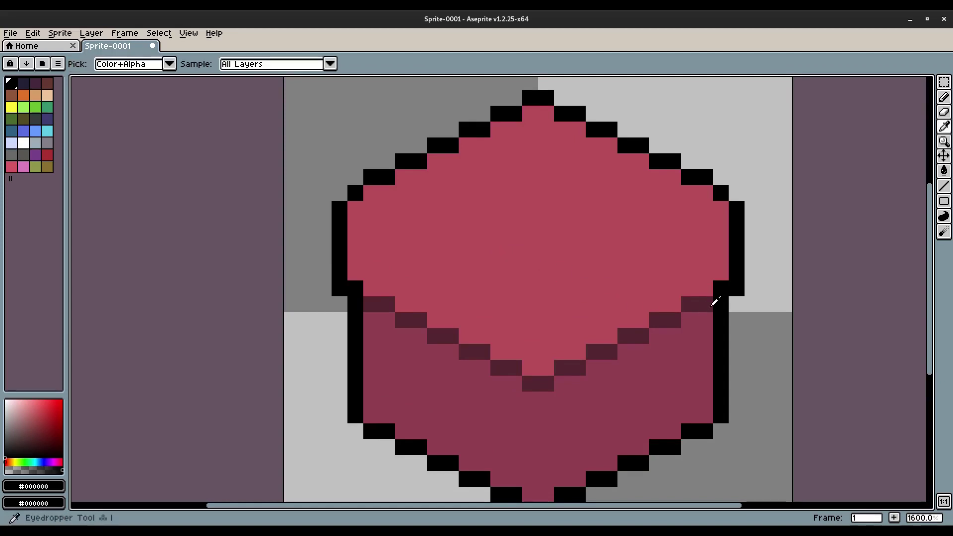
{"action": "left_click", "coordinate": [709, 302], "text": "alt"}
{"action": "left_click", "coordinate": [721, 273]}
{"action": "left_click_drag", "start_coordinate": [503, 243], "coordinate": [470, 199]}
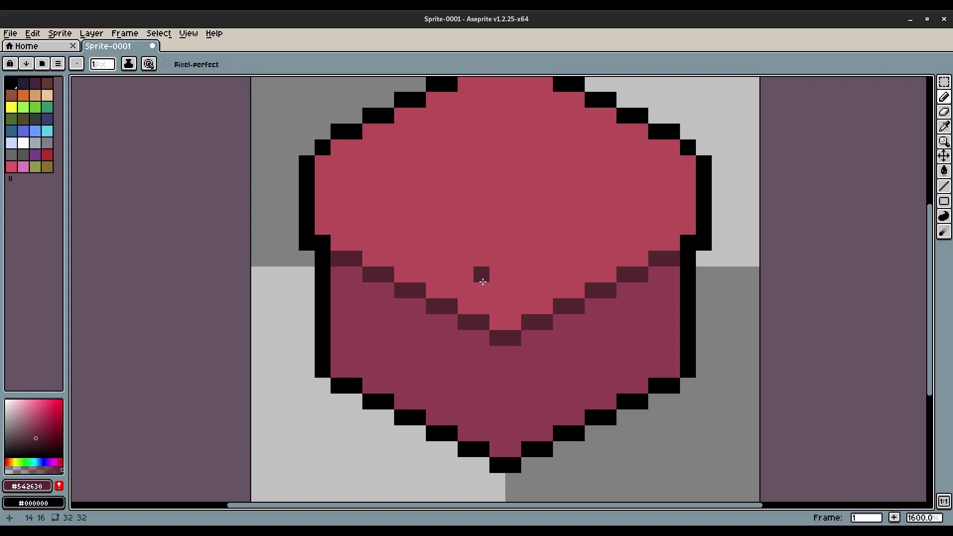
{"action": "scroll", "coordinate": [407, 263], "scroll_direction": "up", "scroll_amount": 1}
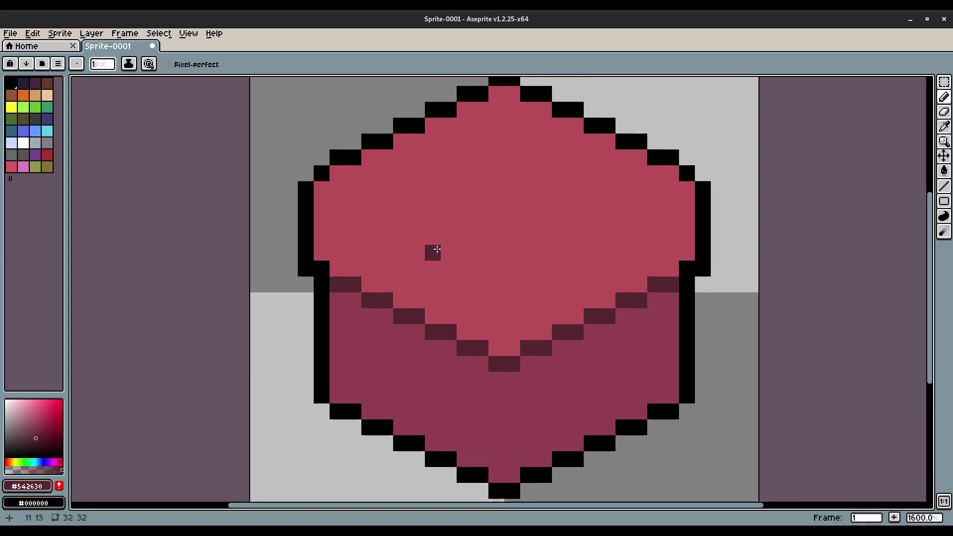
{"action": "scroll", "coordinate": [438, 252], "scroll_direction": "up", "scroll_amount": 1}
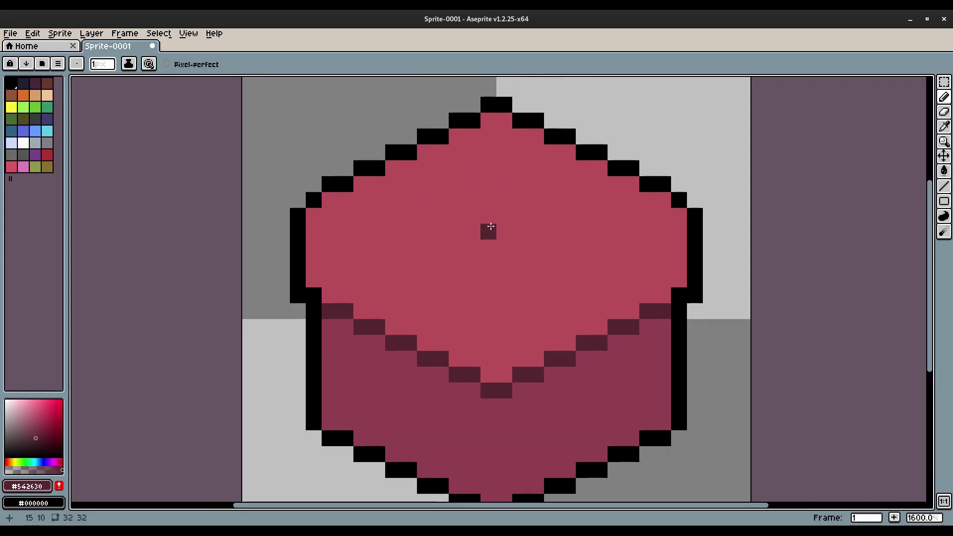
Sample the top part's crimson and brighten it to HSV 353°, 57, 87 for the pencil
{"action": "key", "text": "i"}
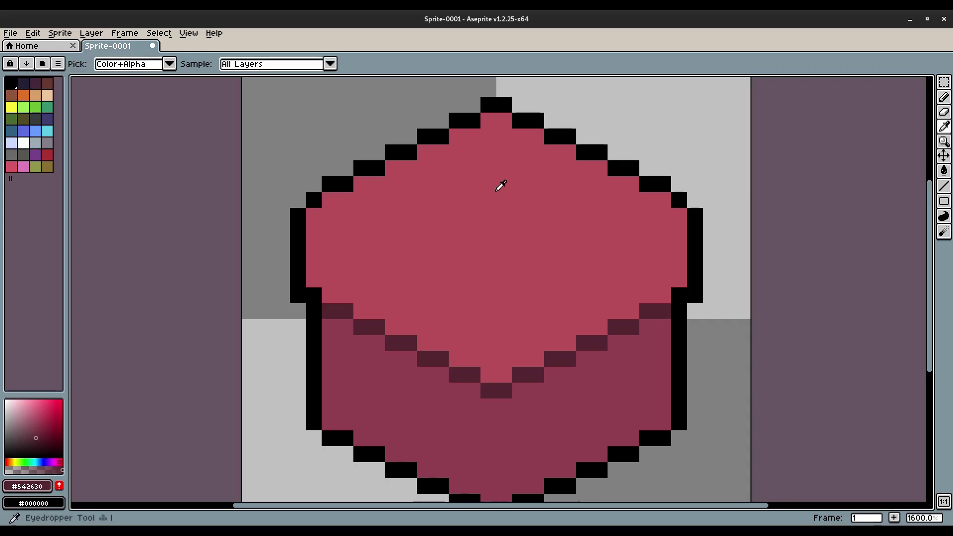
{"action": "left_click", "coordinate": [497, 196]}
{"action": "left_click", "coordinate": [38, 406]}
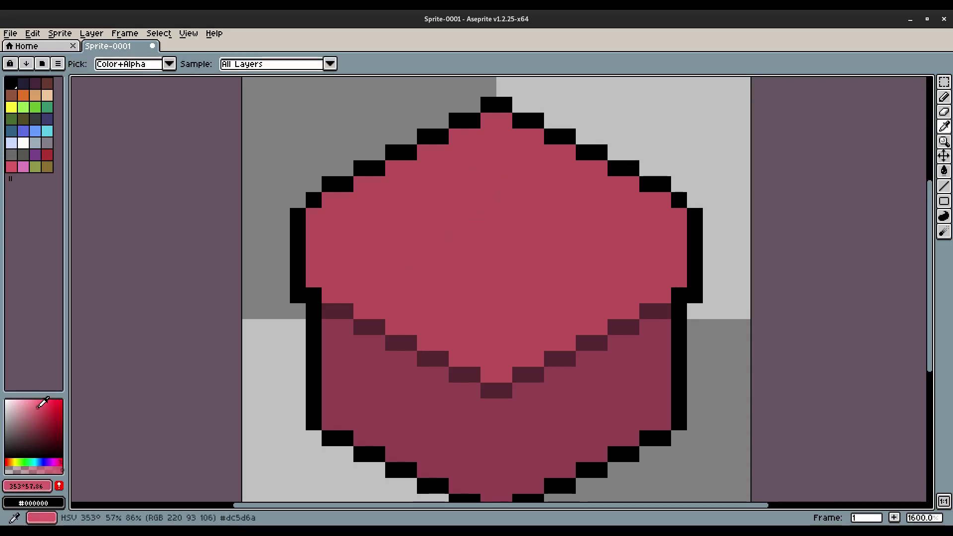
{"action": "key", "text": "b"}
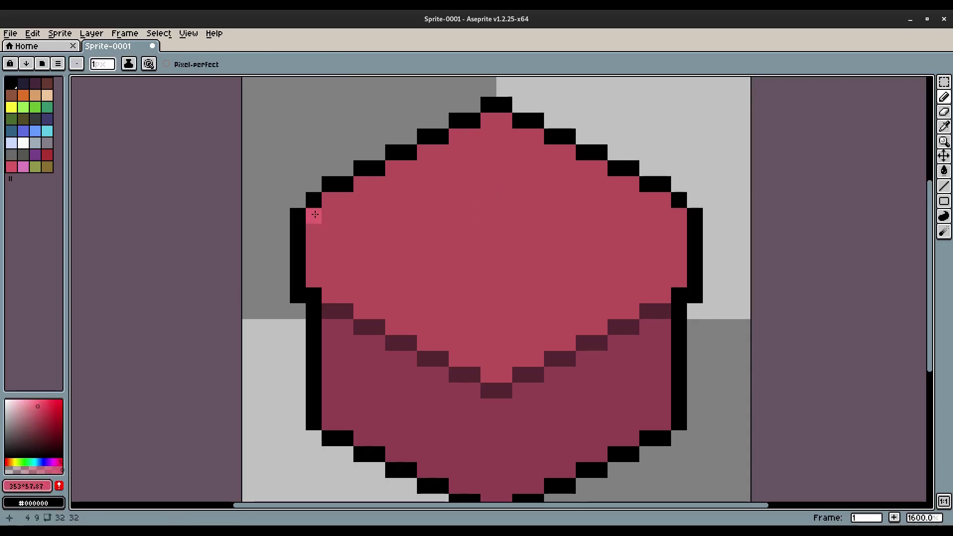
Draw a stepped V line in the brighter pink across the top part, from one upper side corner through the middle to the other
{"action": "left_click", "coordinate": [513, 312], "text": "shift"}
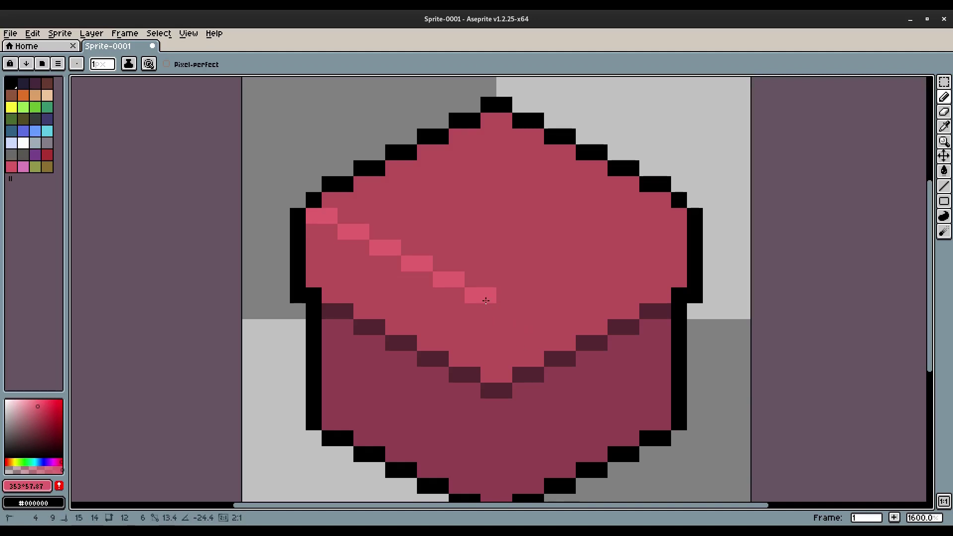
{"action": "left_click", "coordinate": [497, 298], "text": "shift"}
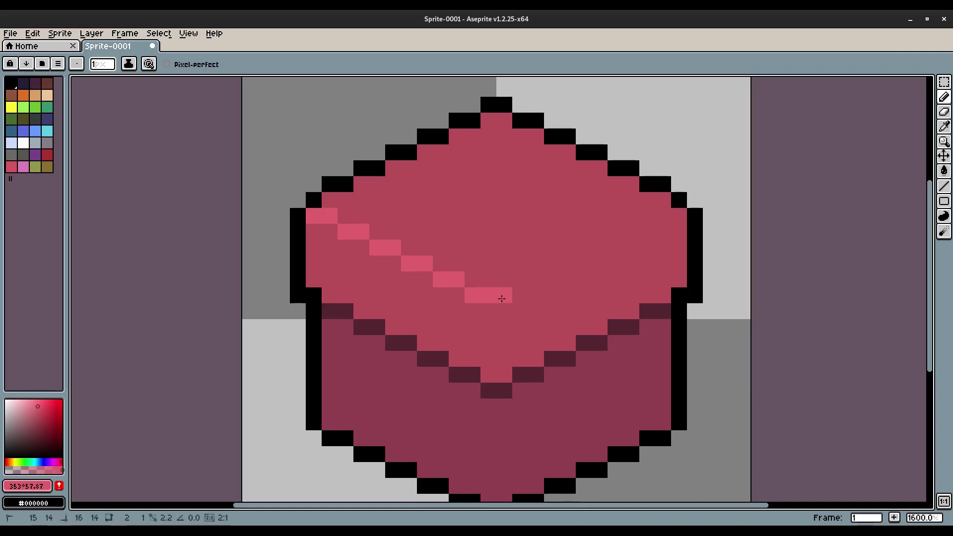
{"action": "left_click", "coordinate": [516, 297], "text": "shift"}
{"action": "left_click", "coordinate": [672, 221], "text": "shift"}
{"action": "scroll", "coordinate": [672, 221], "scroll_direction": "down", "scroll_amount": 3}
{"action": "scroll", "coordinate": [579, 214], "scroll_direction": "up", "scroll_amount": 3}
Flood-fill the area above the bright V line with the same pink to form the block's top face
{"action": "key", "text": "g"}
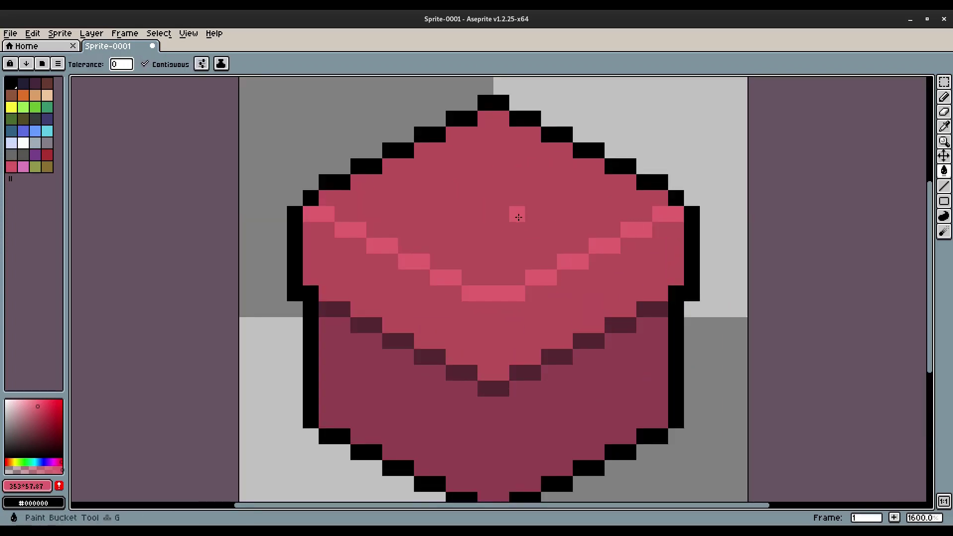
{"action": "left_click", "coordinate": [518, 217]}
{"action": "scroll", "coordinate": [519, 216], "scroll_direction": "down", "scroll_amount": 7}
{"action": "scroll", "coordinate": [531, 211], "scroll_direction": "up", "scroll_amount": 3}
{"action": "scroll", "coordinate": [538, 209], "scroll_direction": "down", "scroll_amount": 4}
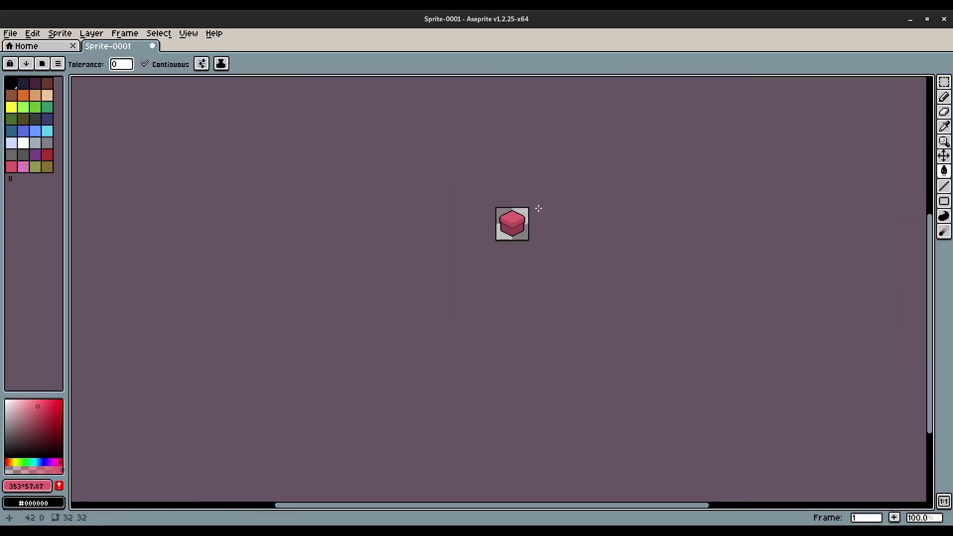
{"action": "scroll", "coordinate": [516, 231], "scroll_direction": "up", "scroll_amount": 8}
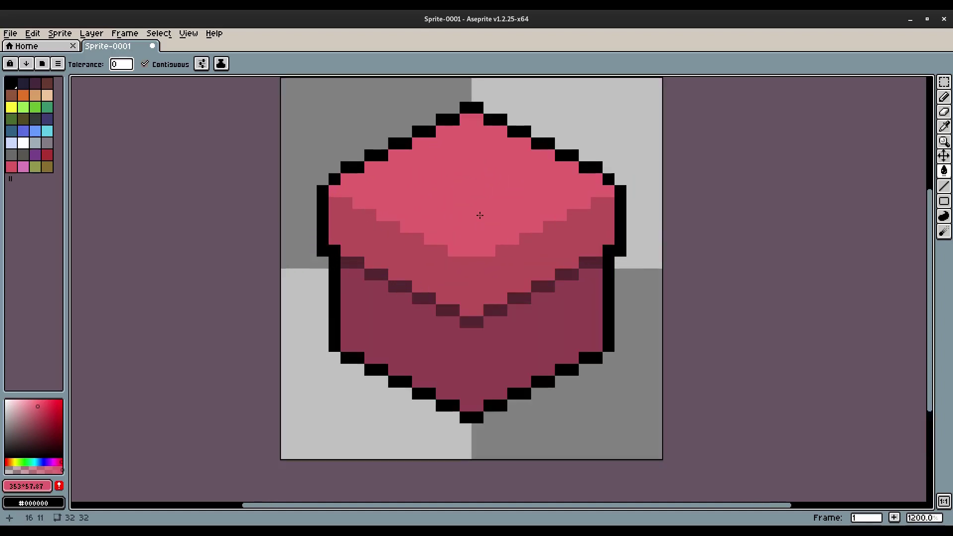
{"action": "left_click_drag", "start_coordinate": [475, 229], "coordinate": [468, 213]}
{"action": "scroll", "coordinate": [466, 214], "scroll_direction": "up", "scroll_amount": 2}
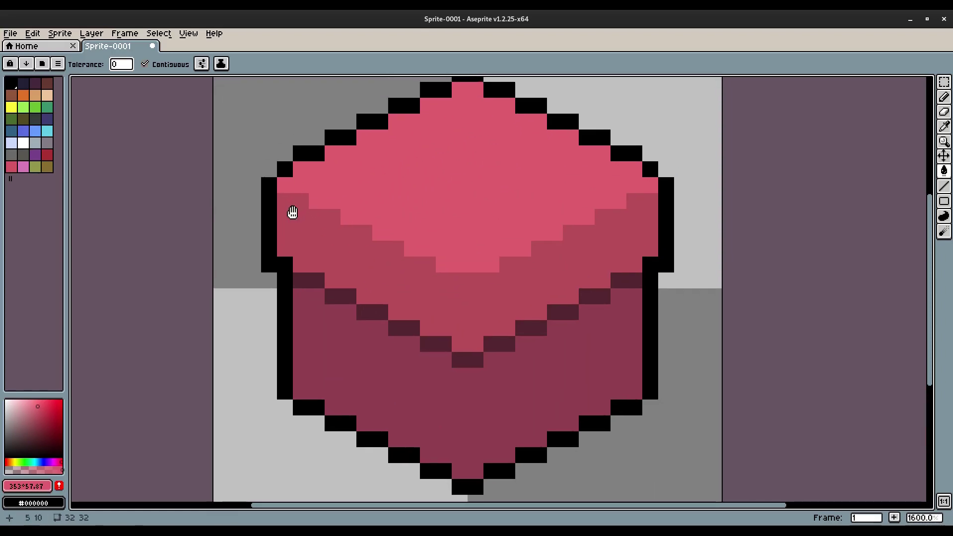
Choose white from the palette and draw a stepped diagonal line across the top face, from the upper-right outline to the lower-left edge
{"action": "left_click", "coordinate": [23, 143]}
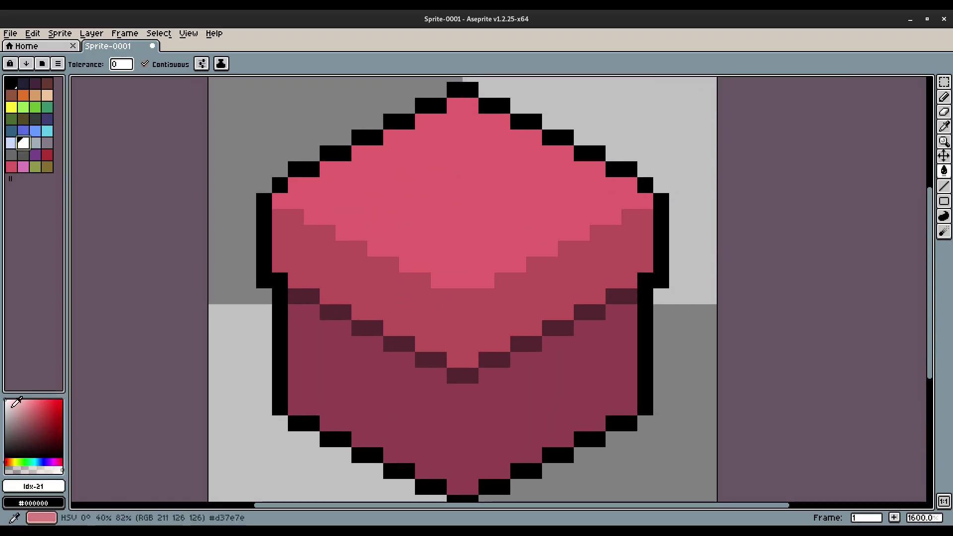
{"action": "scroll", "coordinate": [439, 215], "scroll_direction": "up", "scroll_amount": 1}
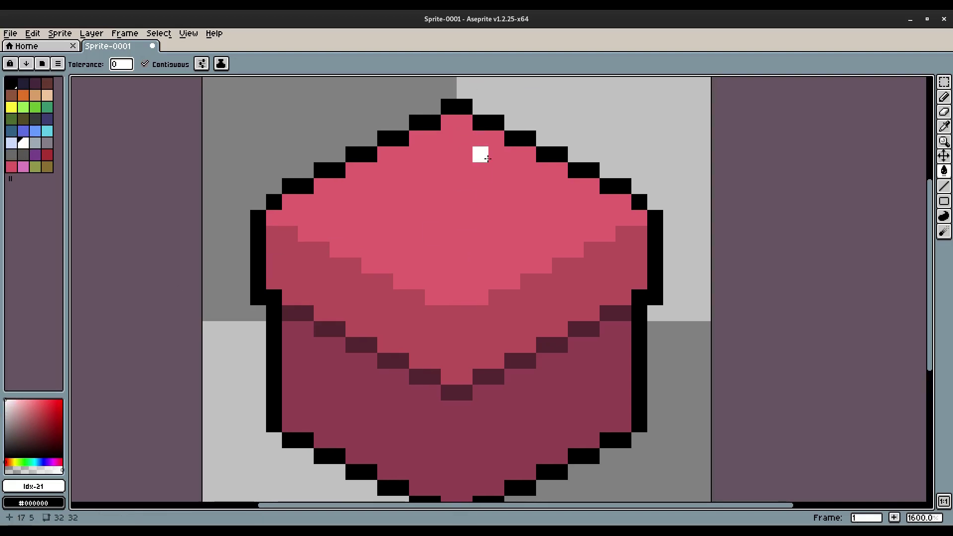
{"action": "left_click", "coordinate": [528, 155]}
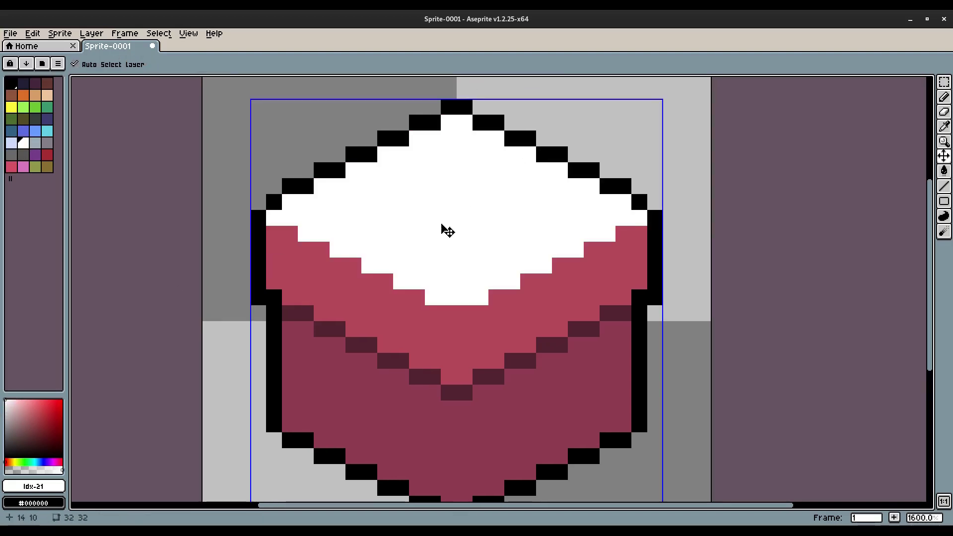
{"action": "key", "text": "ctrl+z"}
{"action": "key", "text": "b"}
{"action": "mouse_move", "coordinate": [528, 154]}
{"action": "left_mouse_down"}
{"action": "mouse_move", "coordinate": [380, 263]}
{"action": "mouse_move", "coordinate": [367, 266]}
{"action": "mouse_move", "coordinate": [367, 250]}
{"action": "mouse_move", "coordinate": [355, 250]}
{"action": "mouse_move", "coordinate": [397, 263]}
{"action": "mouse_move", "coordinate": [397, 281]}
{"action": "mouse_move", "coordinate": [351, 248]}
{"action": "left_mouse_up"}
{"action": "left_click", "coordinate": [335, 252]}
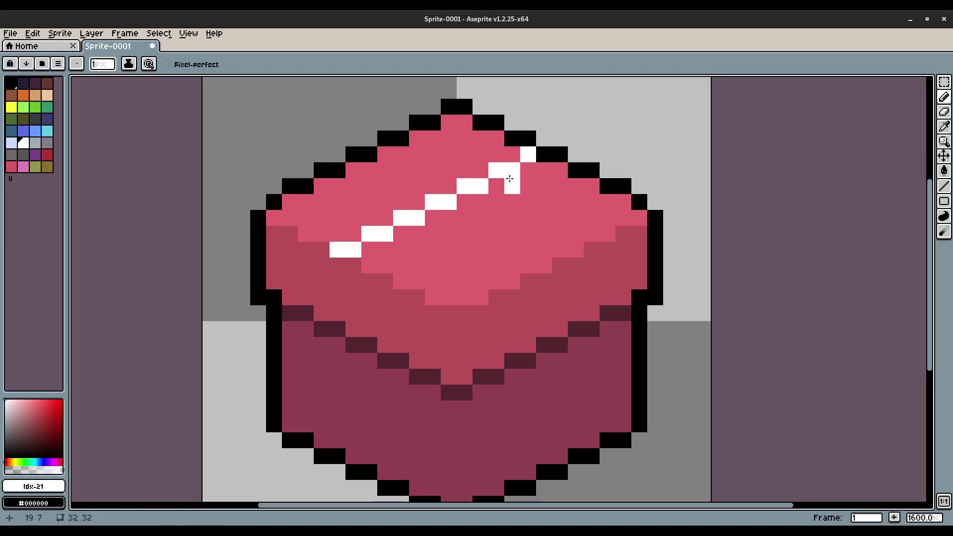
Thicken the white diagonal into a wide stripe by adding parallel stepped lines along its lower side
{"action": "left_click", "coordinate": [531, 168]}
{"action": "left_click", "coordinate": [371, 253], "text": "shift"}
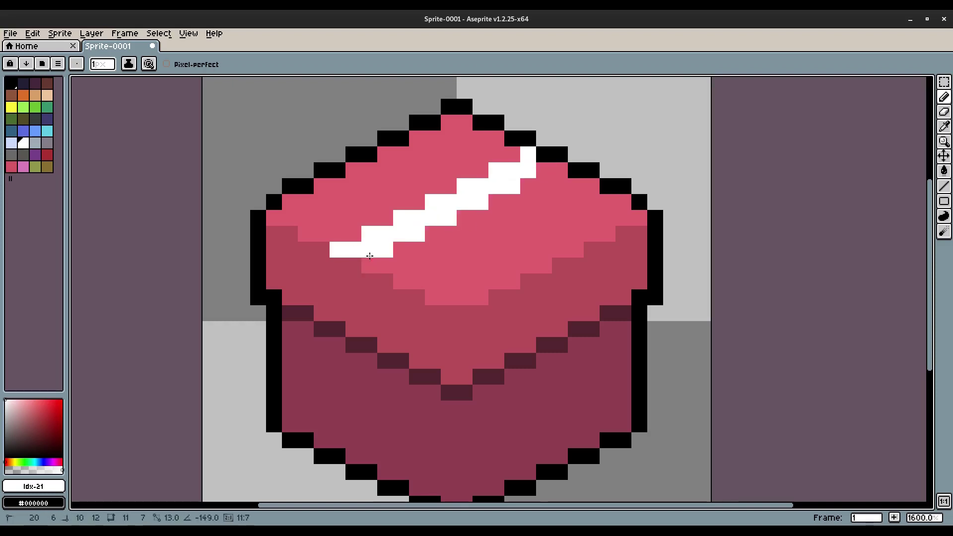
{"action": "left_click", "coordinate": [371, 266]}
{"action": "left_click_drag", "start_coordinate": [517, 185], "coordinate": [556, 168]}
{"action": "left_click_drag", "start_coordinate": [544, 186], "coordinate": [385, 262]}
{"action": "left_click", "coordinate": [575, 185]}
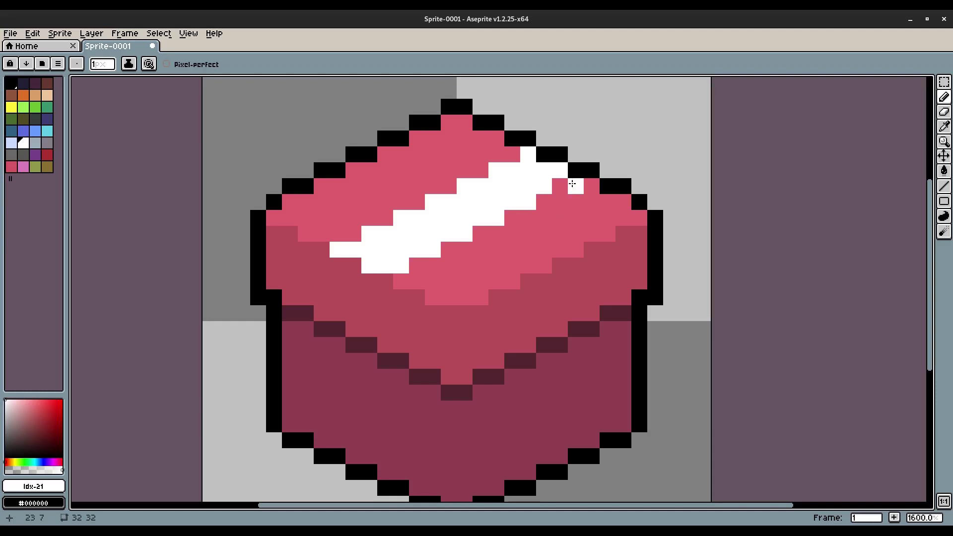
Examine the white stripe on the top face at both small and large zoom levels
{"action": "scroll", "coordinate": [573, 184], "scroll_direction": "down", "scroll_amount": 3}
{"action": "scroll", "coordinate": [513, 258], "scroll_direction": "up", "scroll_amount": 5}
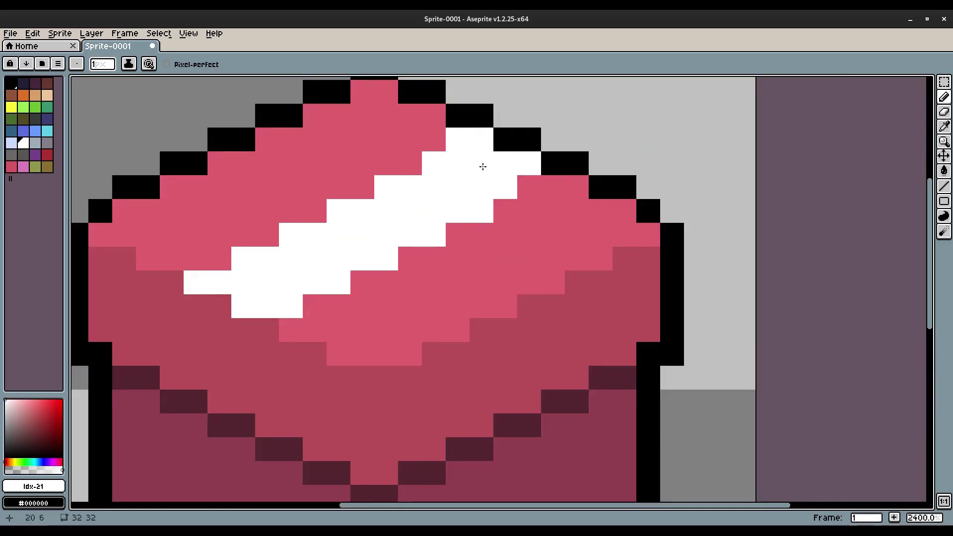
{"action": "scroll", "coordinate": [483, 166], "scroll_direction": "down", "scroll_amount": 6}
{"action": "scroll", "coordinate": [516, 206], "scroll_direction": "up", "scroll_amount": 6}
{"action": "left_click_drag", "start_coordinate": [516, 206], "coordinate": [248, 326]}
{"action": "scroll", "coordinate": [410, 292], "scroll_direction": "down", "scroll_amount": 8}
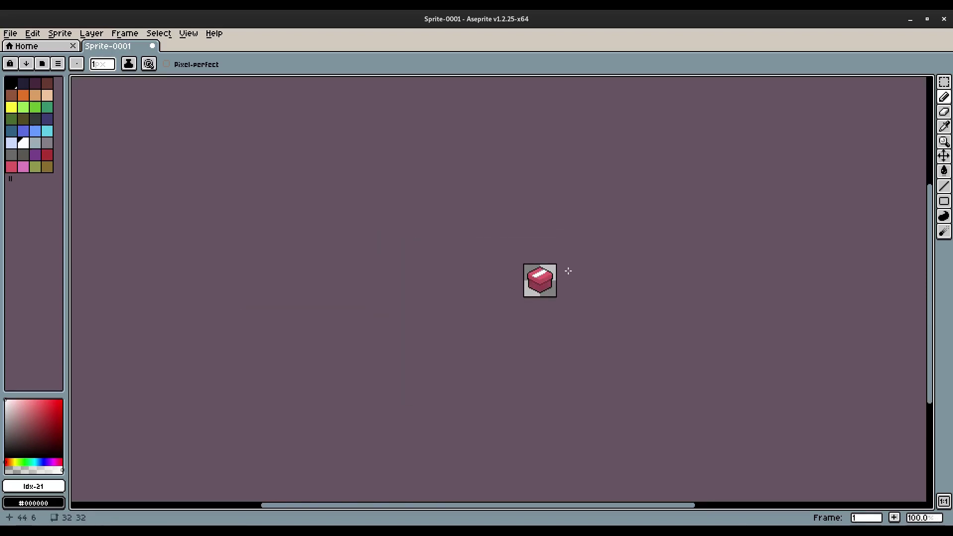
{"action": "scroll", "coordinate": [566, 271], "scroll_direction": "up", "scroll_amount": 9}
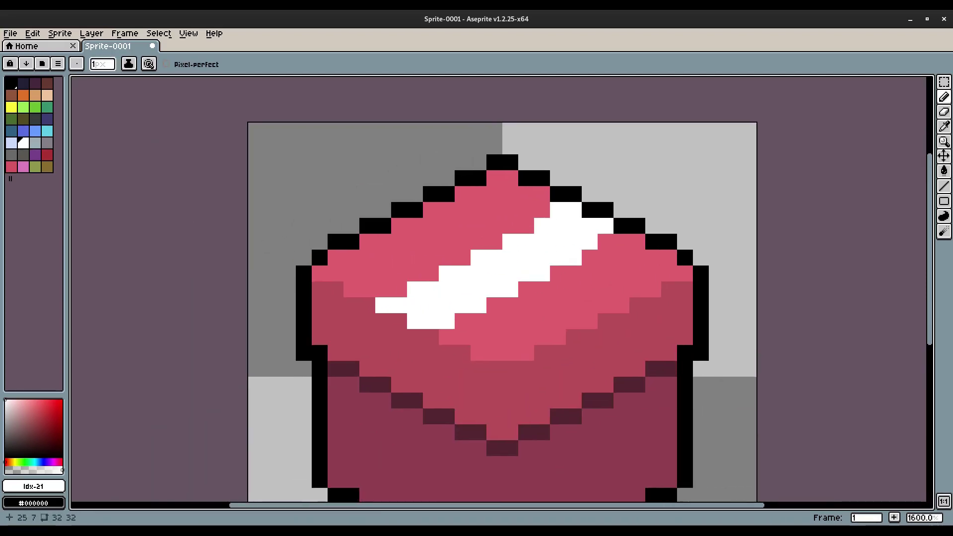
{"action": "scroll", "coordinate": [704, 226], "scroll_direction": "down", "scroll_amount": 6}
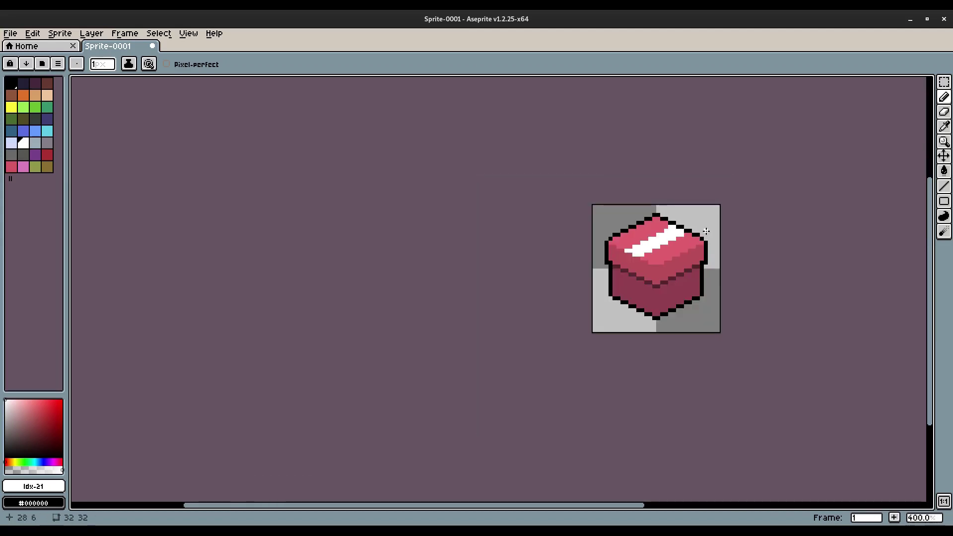
Even out the stripe's upper end by adding a white pixel below and repainting the outer corner pixel in the top face's sampled pink
{"action": "scroll", "coordinate": [659, 227], "scroll_direction": "up", "scroll_amount": 6}
{"action": "left_click", "coordinate": [570, 198], "text": "alt"}
{"action": "left_click", "coordinate": [591, 213]}
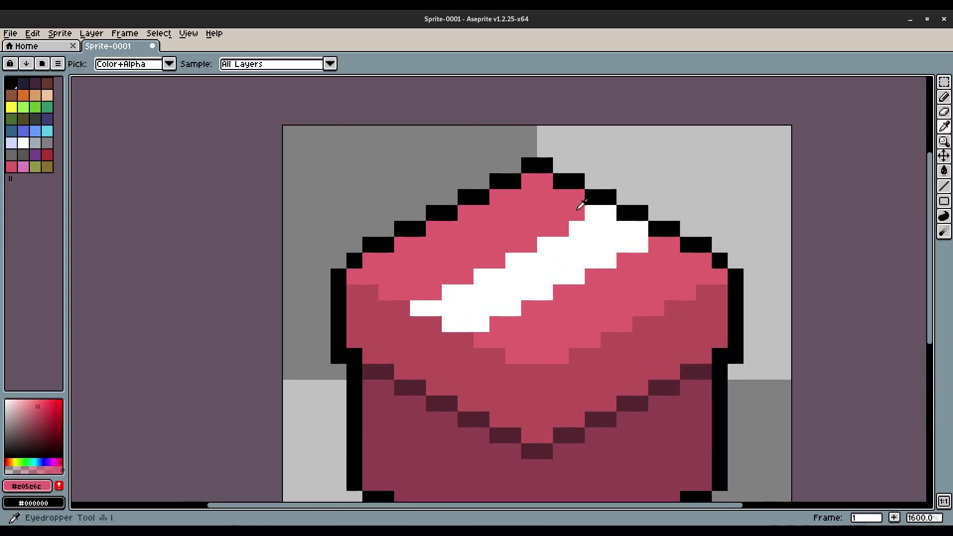
{"action": "key", "text": "p"}
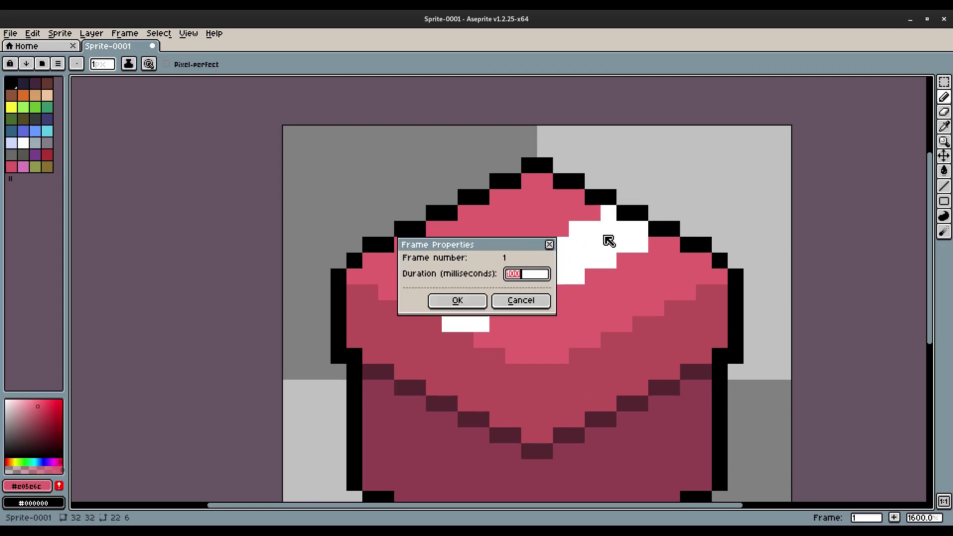
{"action": "left_click", "coordinate": [518, 299]}
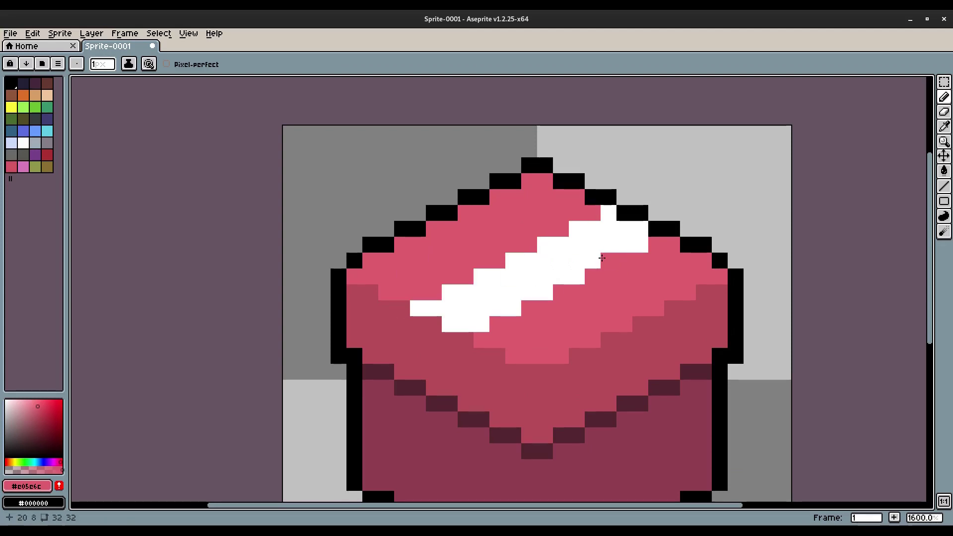
Sample the stripe's white and change it to a pale blue-grey with HSV 195°, 7, 84
{"action": "key", "text": "i"}
{"action": "left_click", "coordinate": [506, 311]}
{"action": "left_click_drag", "start_coordinate": [440, 339], "coordinate": [432, 275]}
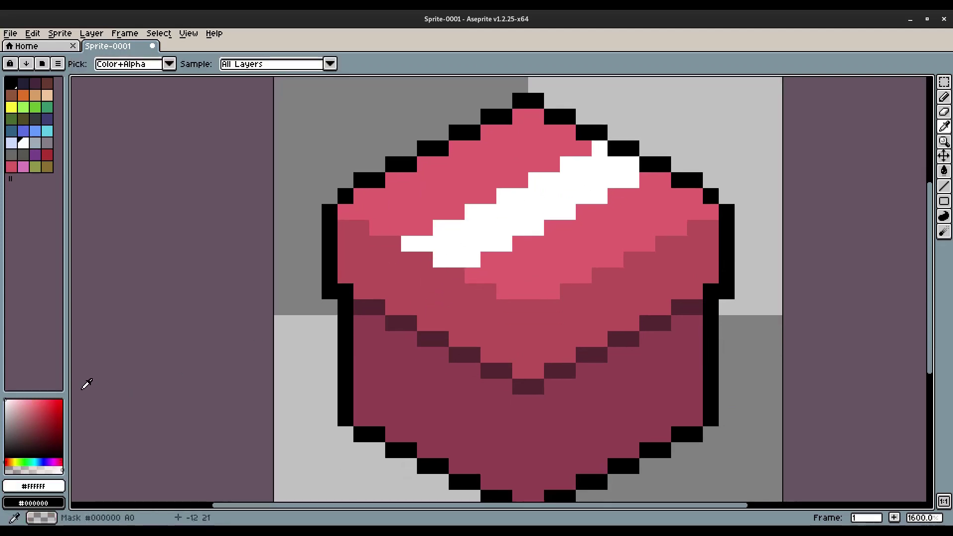
{"action": "left_click", "coordinate": [11, 405]}
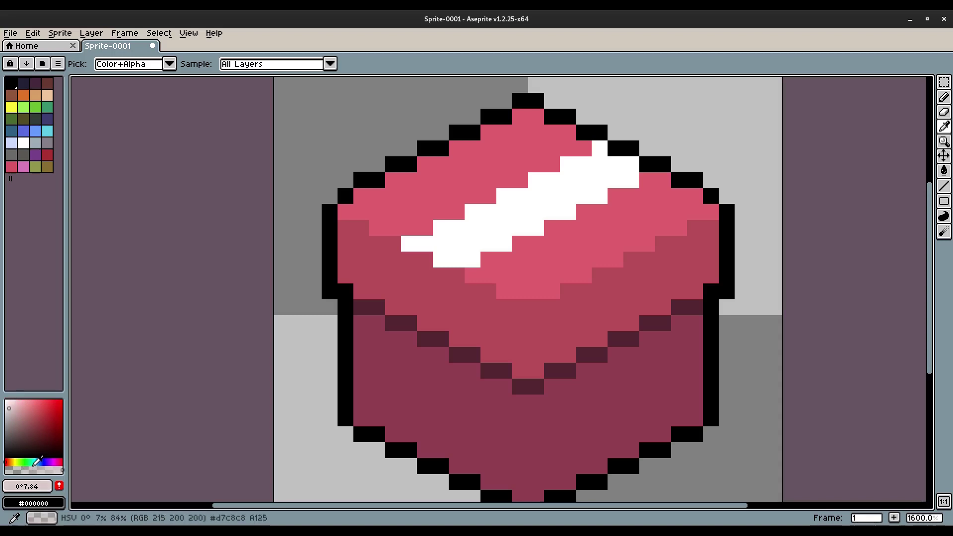
{"action": "left_click", "coordinate": [36, 463]}
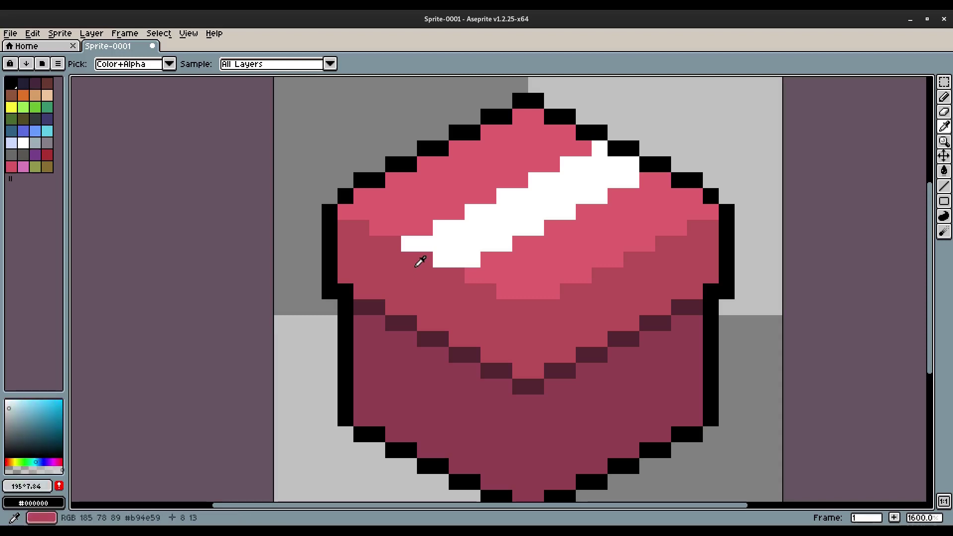
Paint a four-pixel-wide pale blue-grey band down the lid's left front side, from the white stripe to the maroon V line
{"action": "key", "text": "b"}
{"action": "left_click", "coordinate": [408, 271]}
{"action": "mouse_move", "coordinate": [407, 280]}
{"action": "left_mouse_down"}
{"action": "mouse_move", "coordinate": [404, 301]}
{"action": "mouse_move", "coordinate": [426, 268]}
{"action": "left_mouse_up"}
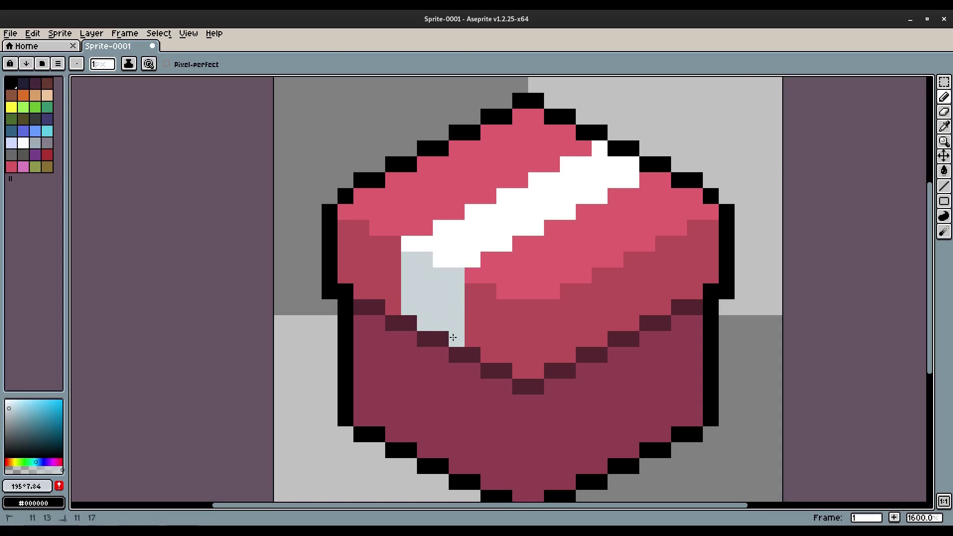
{"action": "scroll", "coordinate": [508, 299], "scroll_direction": "down", "scroll_amount": 5}
{"action": "scroll", "coordinate": [510, 313], "scroll_direction": "up", "scroll_amount": 5}
Continue the band below the V line with a four-pixel-wide strip in darker blue-grey, HSV 195°, 8, 72, down to the bottom outline
{"action": "left_click_drag", "start_coordinate": [496, 312], "coordinate": [501, 252]}
{"action": "key", "text": "ctrl+z"}
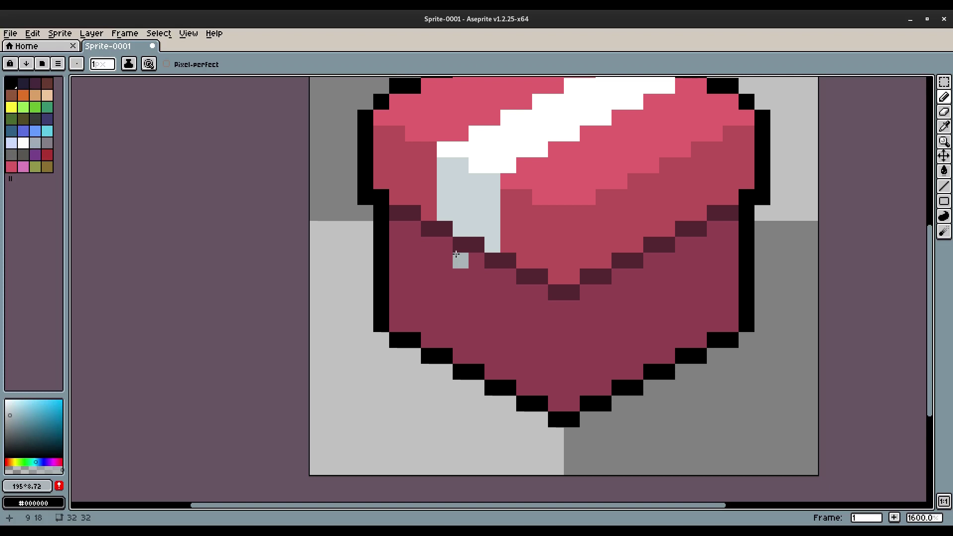
{"action": "mouse_move", "coordinate": [455, 256]}
{"action": "left_mouse_down"}
{"action": "mouse_move", "coordinate": [458, 347]}
{"action": "mouse_move", "coordinate": [476, 258]}
{"action": "mouse_move", "coordinate": [481, 346]}
{"action": "left_mouse_up"}
{"action": "left_click_drag", "start_coordinate": [491, 272], "coordinate": [491, 362]}
{"action": "left_click_drag", "start_coordinate": [511, 273], "coordinate": [507, 379]}
{"action": "scroll", "coordinate": [540, 279], "scroll_direction": "down", "scroll_amount": 4}
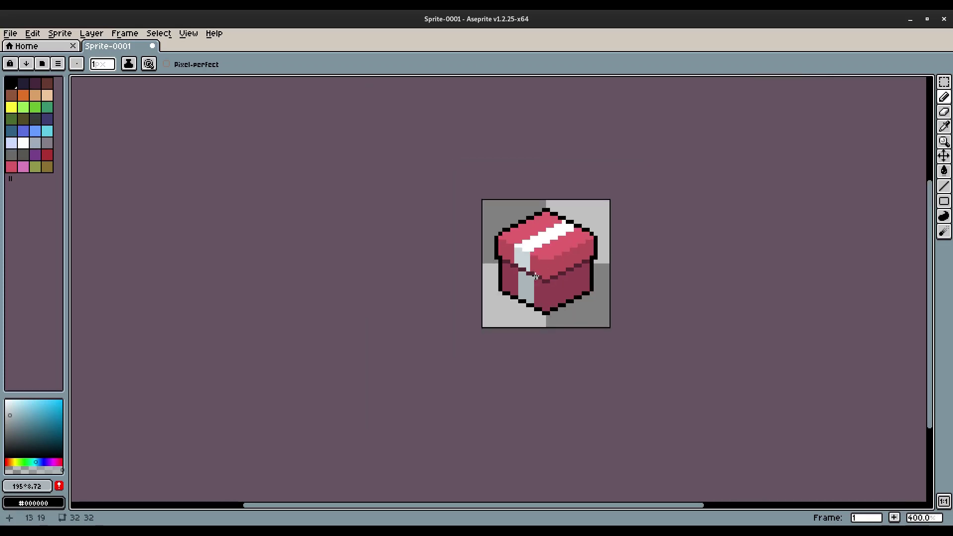
{"action": "scroll", "coordinate": [536, 276], "scroll_direction": "up", "scroll_amount": 6}
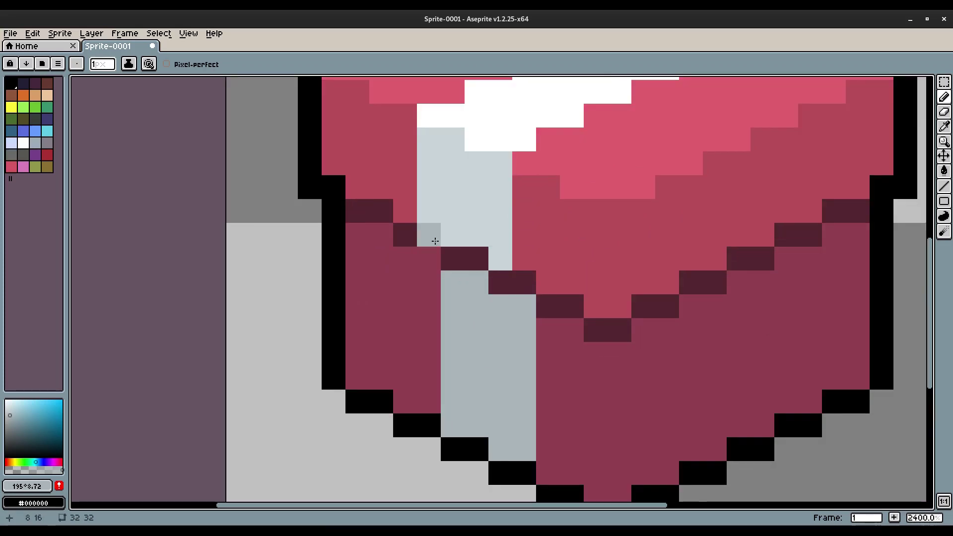
{"action": "left_click_drag", "start_coordinate": [514, 284], "coordinate": [511, 333]}
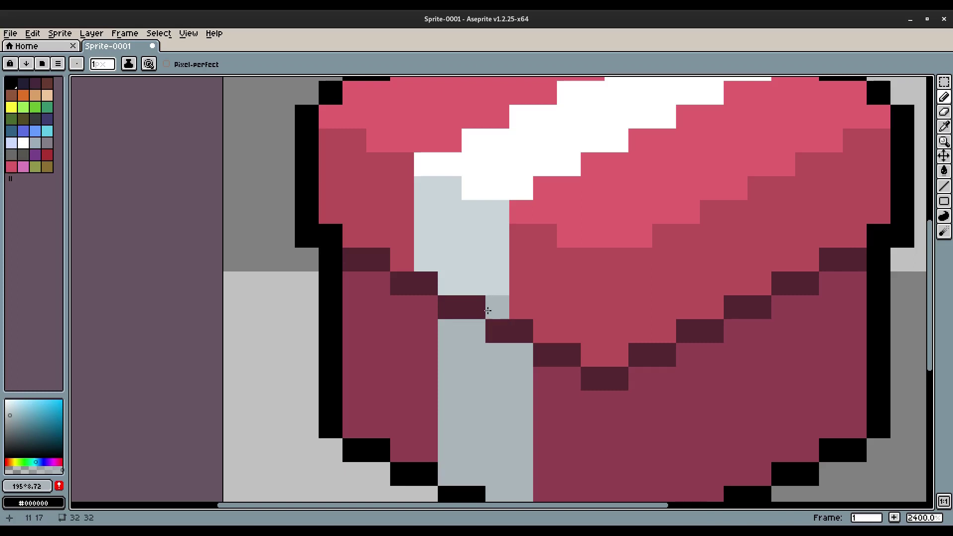
Sample the lid band's pale blue-grey, lighten it to HSV 196°, 8, 94, and paint the four maroon V-line pixels crossing the ribbon with it
{"action": "key", "text": "i"}
{"action": "left_click", "coordinate": [482, 256]}
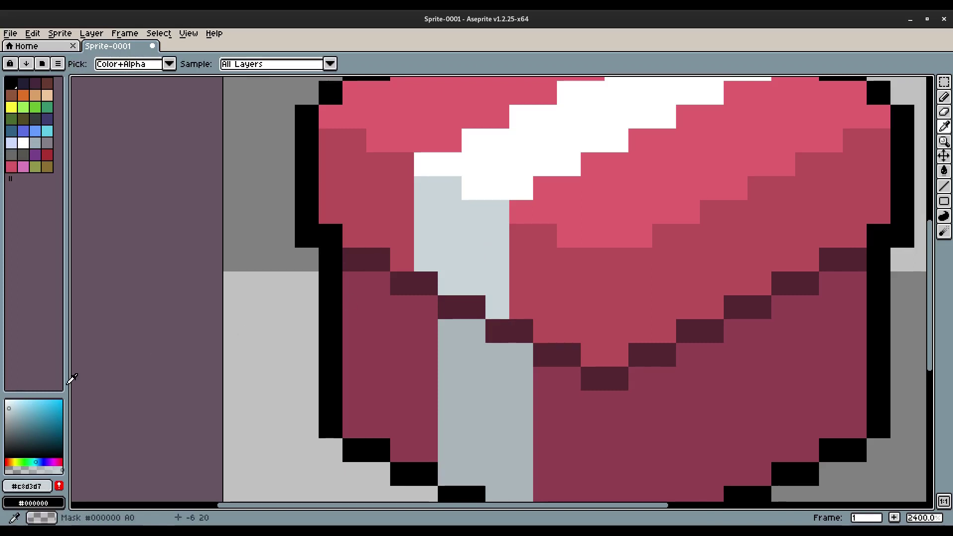
{"action": "left_click", "coordinate": [10, 403]}
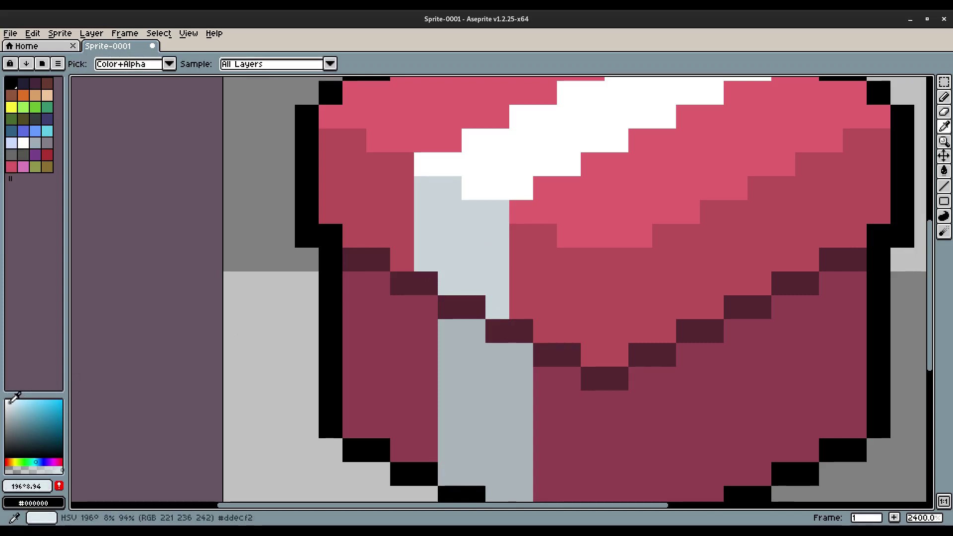
{"action": "key", "text": "b"}
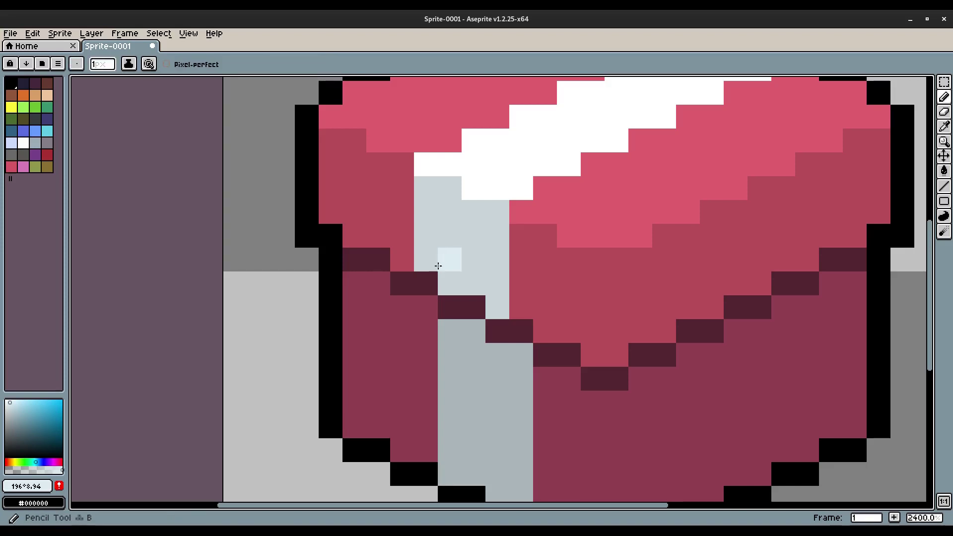
{"action": "mouse_move", "coordinate": [426, 278]}
{"action": "left_mouse_down"}
{"action": "mouse_move", "coordinate": [449, 306]}
{"action": "mouse_move", "coordinate": [475, 308]}
{"action": "left_mouse_up"}
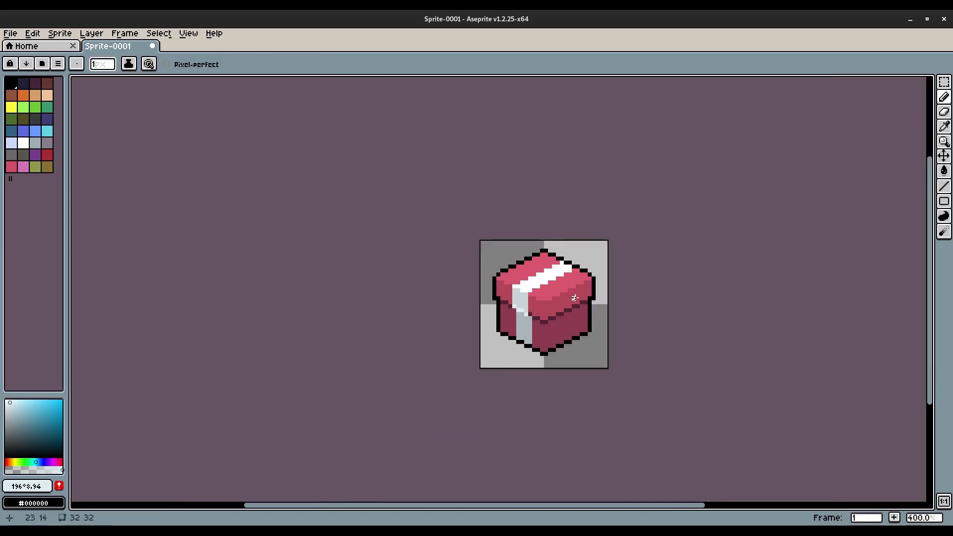
{"action": "key", "text": "2"}
{"action": "key", "text": "3"}
{"action": "key", "text": "4"}
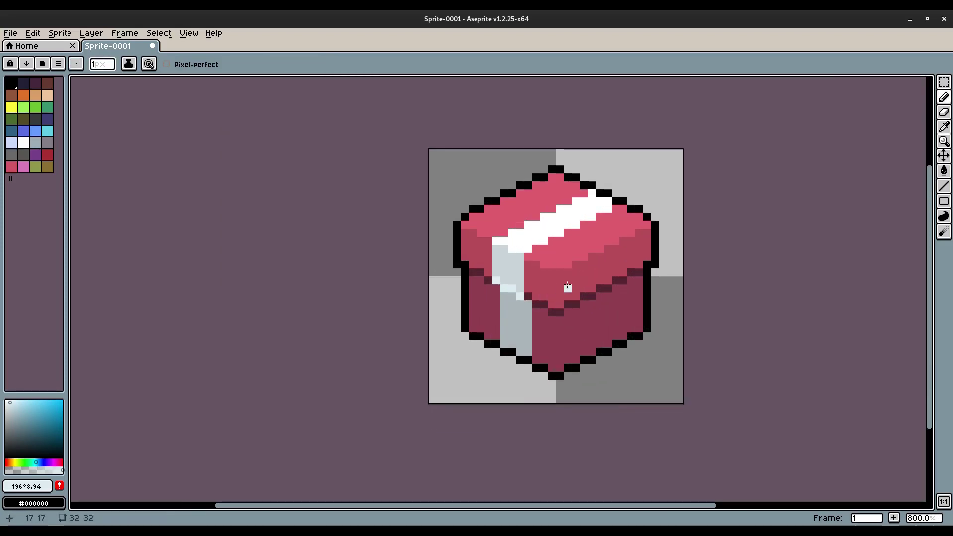
{"action": "key", "text": "5"}
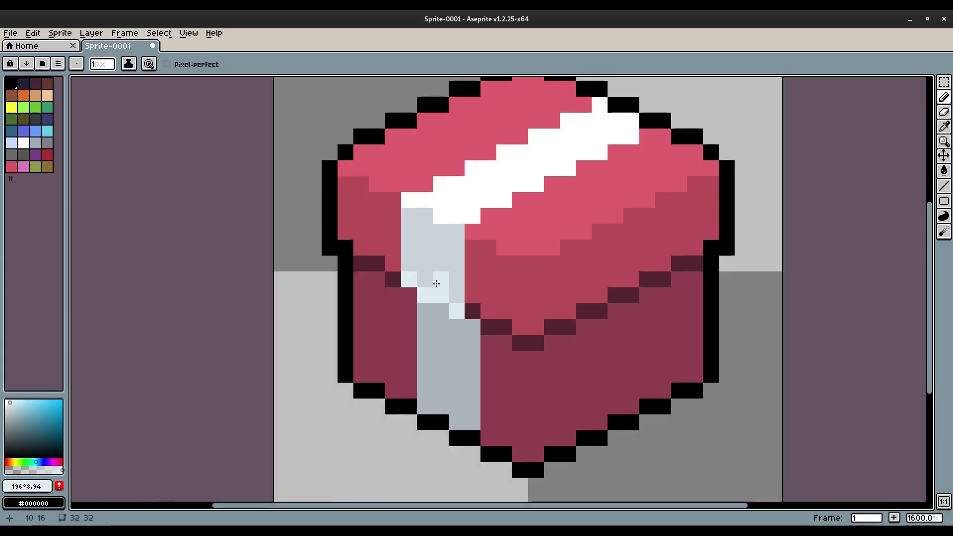
{"action": "key", "text": "p"}
{"action": "left_click", "coordinate": [467, 298]}
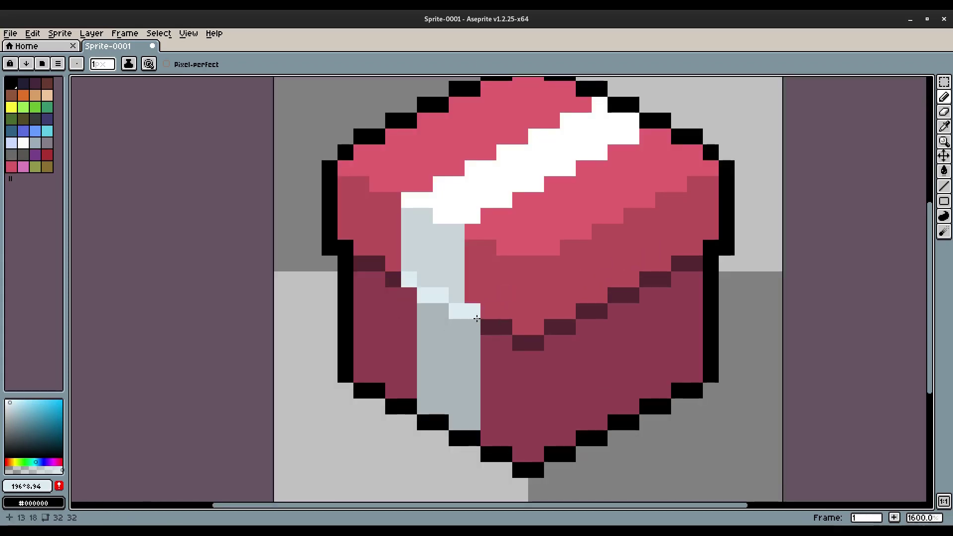
Sample the lower band's blue-grey, darken it to HSV 197°, 12, 60, and repaint the four near-white line pixels crossing the ribbon
{"action": "key", "text": "i"}
{"action": "left_click", "coordinate": [418, 298]}
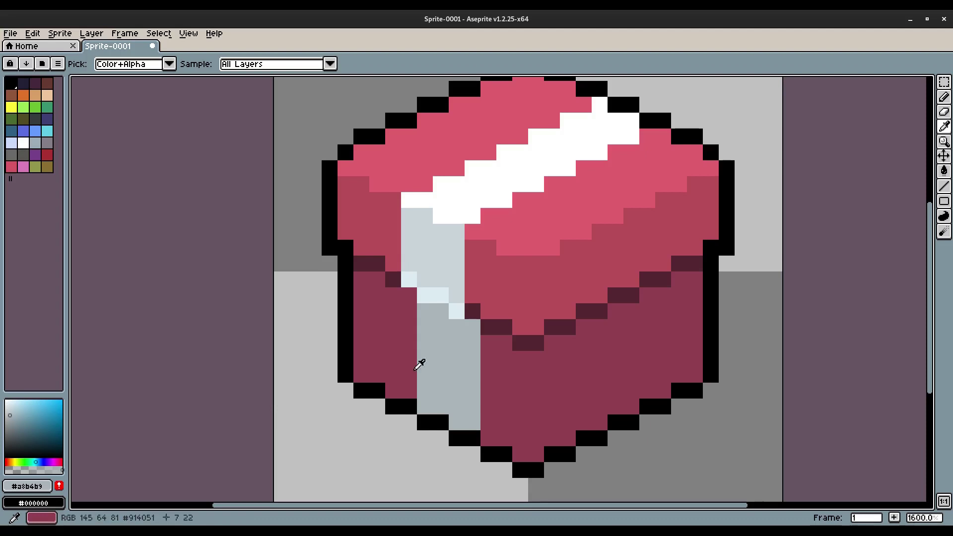
{"action": "left_click", "coordinate": [12, 423]}
{"action": "key", "text": "b"}
{"action": "left_click", "coordinate": [408, 280]}
{"action": "left_click", "coordinate": [424, 295]}
{"action": "left_click", "coordinate": [441, 296]}
{"action": "left_click", "coordinate": [456, 311]}
{"action": "scroll", "coordinate": [557, 290], "scroll_direction": "down", "scroll_amount": 9}
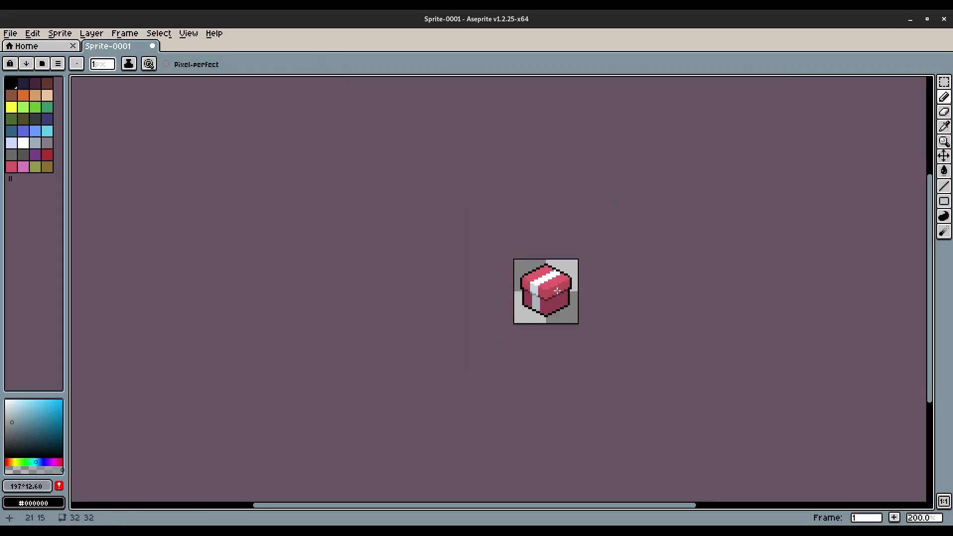
Darken the grey to HSV 197°, 12, 55 and repaint the four V-line pixels crossing the ribbon with it
{"action": "scroll", "coordinate": [557, 290], "scroll_direction": "up", "scroll_amount": 1}
{"action": "scroll", "coordinate": [558, 290], "scroll_direction": "up", "scroll_amount": 10}
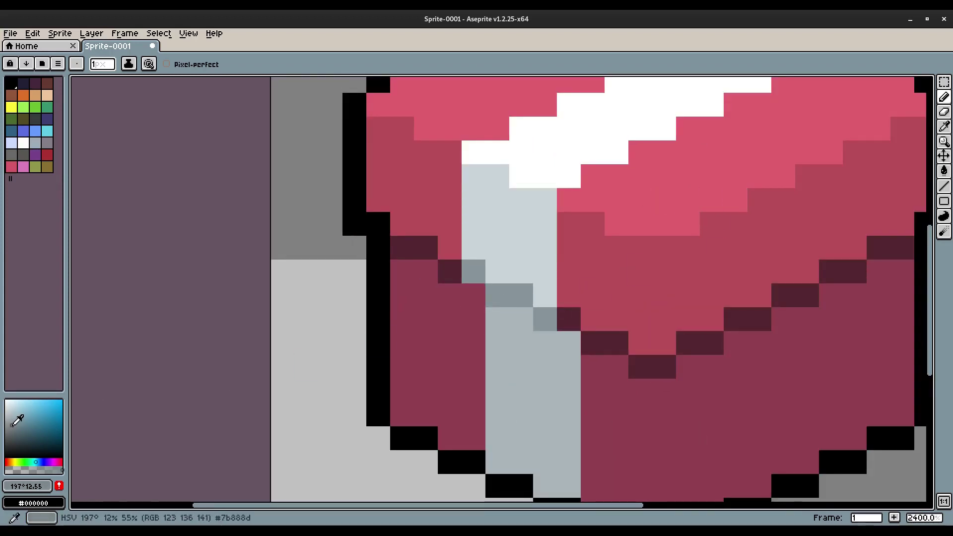
{"action": "left_click", "coordinate": [478, 285]}
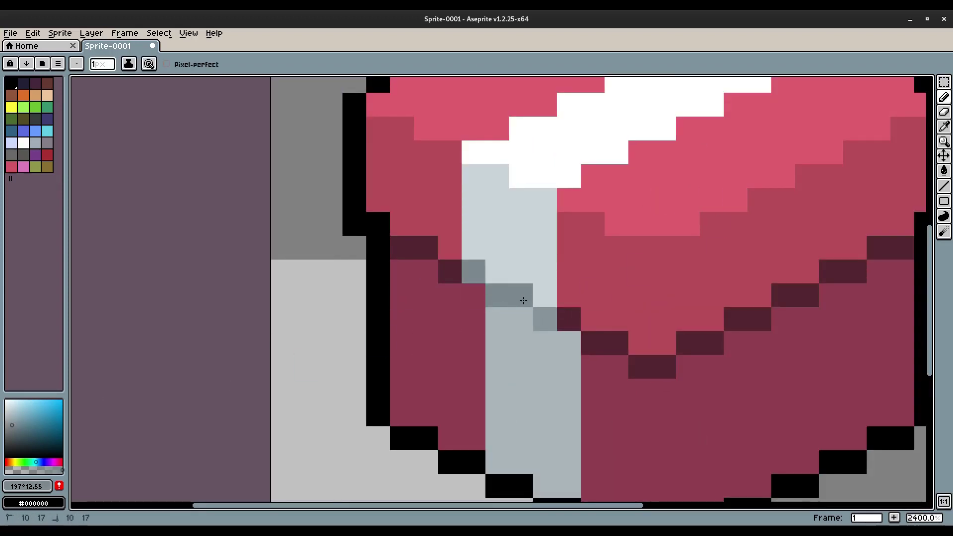
{"action": "scroll", "coordinate": [680, 293], "scroll_direction": "down", "scroll_amount": 7}
{"action": "scroll", "coordinate": [681, 293], "scroll_direction": "down", "scroll_amount": 1}
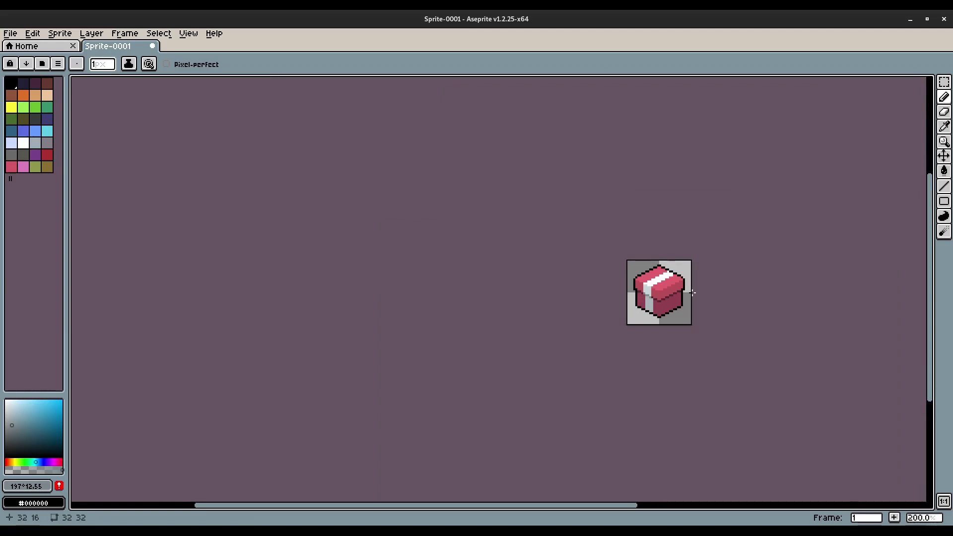
{"action": "scroll", "coordinate": [693, 293], "scroll_direction": "up", "scroll_amount": 8}
{"action": "key", "text": "p"}
{"action": "left_click", "coordinate": [524, 300]}
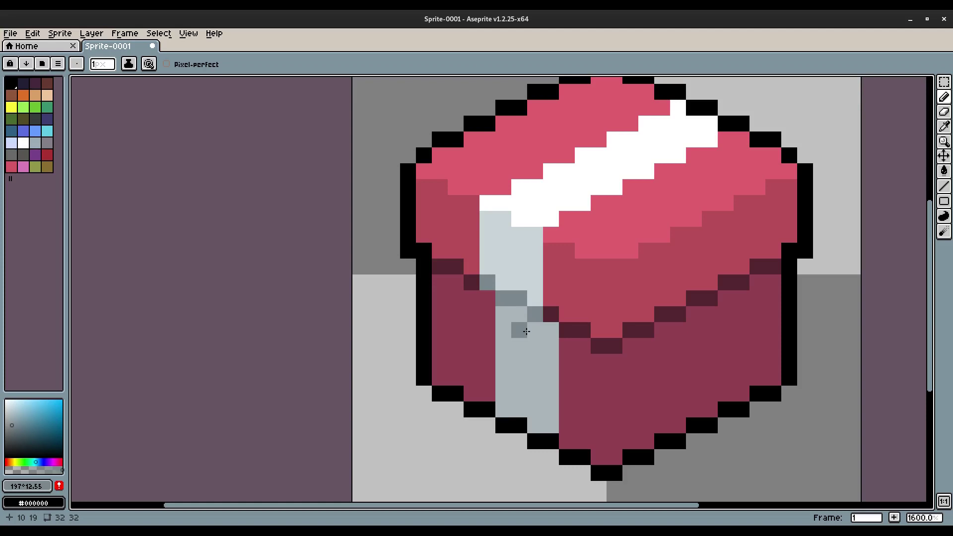
{"action": "key", "text": "i"}
{"action": "left_click", "coordinate": [533, 345]}
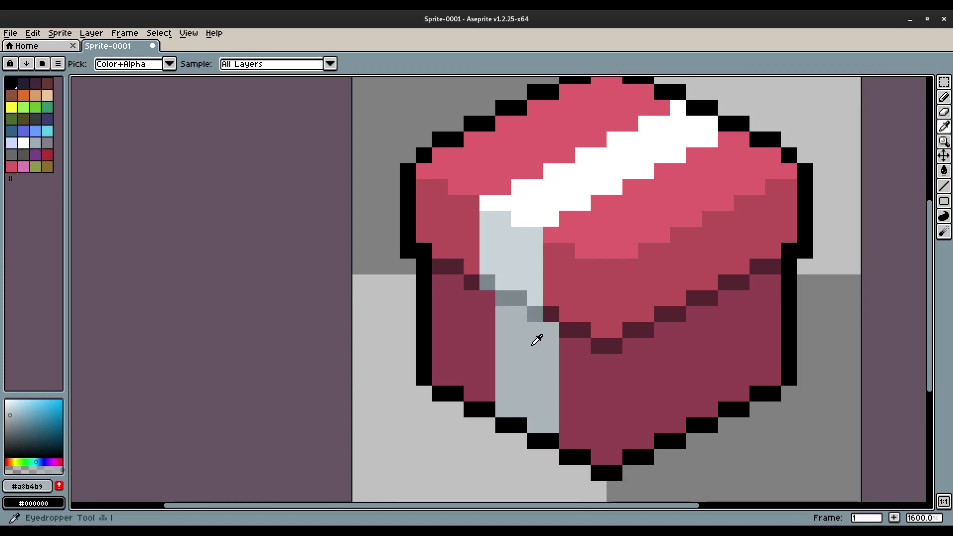
{"action": "scroll", "coordinate": [537, 340], "scroll_direction": "down", "scroll_amount": 8}
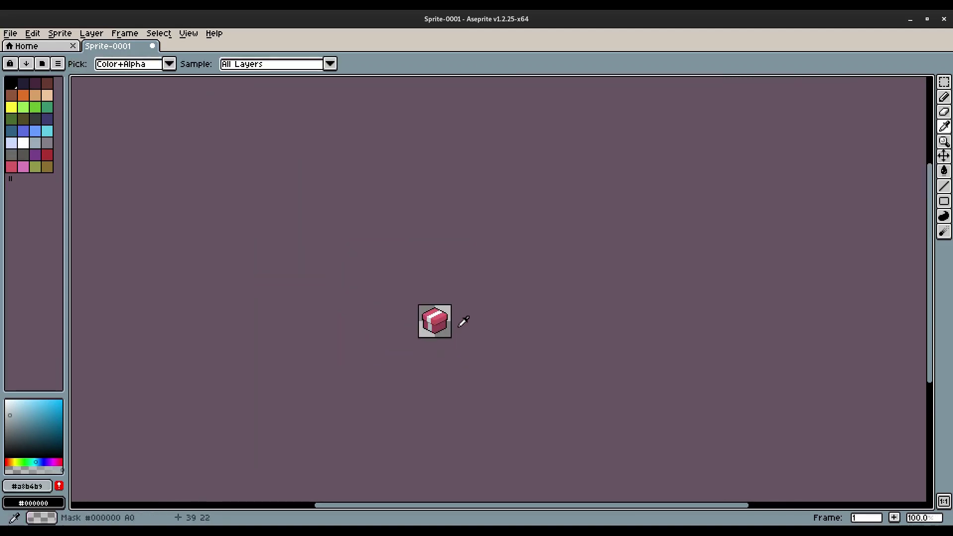
{"action": "scroll", "coordinate": [463, 321], "scroll_direction": "up", "scroll_amount": 8}
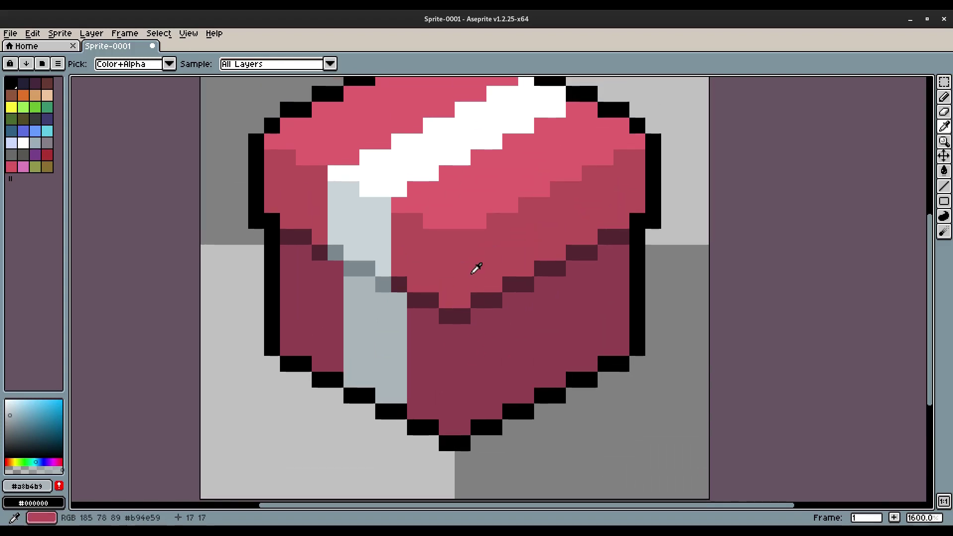
Darken the body's right front face to HSV 347°, 57, 44, starting with a vertical edge from the V's tip to the bottom outline
{"action": "scroll", "coordinate": [475, 268], "scroll_direction": "down", "scroll_amount": 1}
{"action": "left_click", "coordinate": [506, 311]}
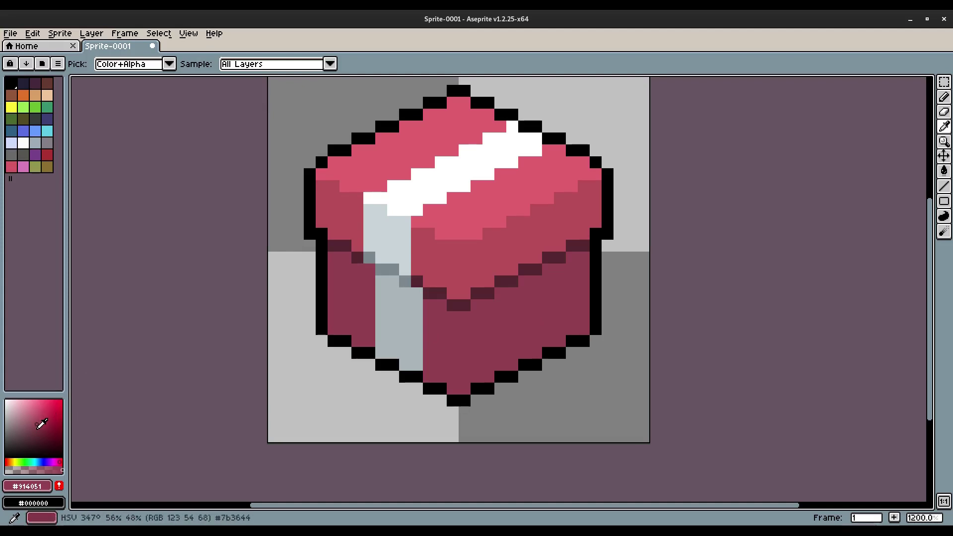
{"action": "left_click", "coordinate": [37, 431]}
{"action": "key", "text": "b"}
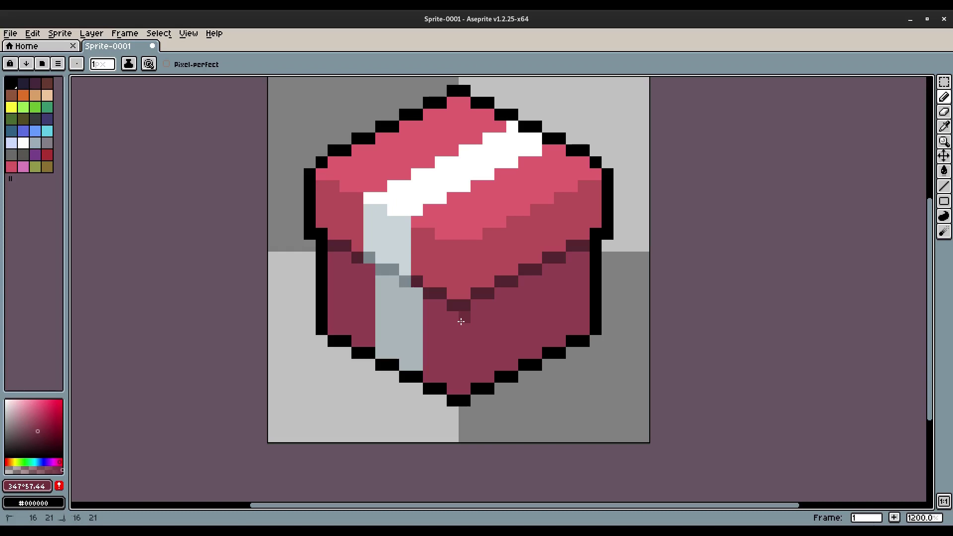
{"action": "left_click_drag", "start_coordinate": [465, 318], "coordinate": [465, 393]}
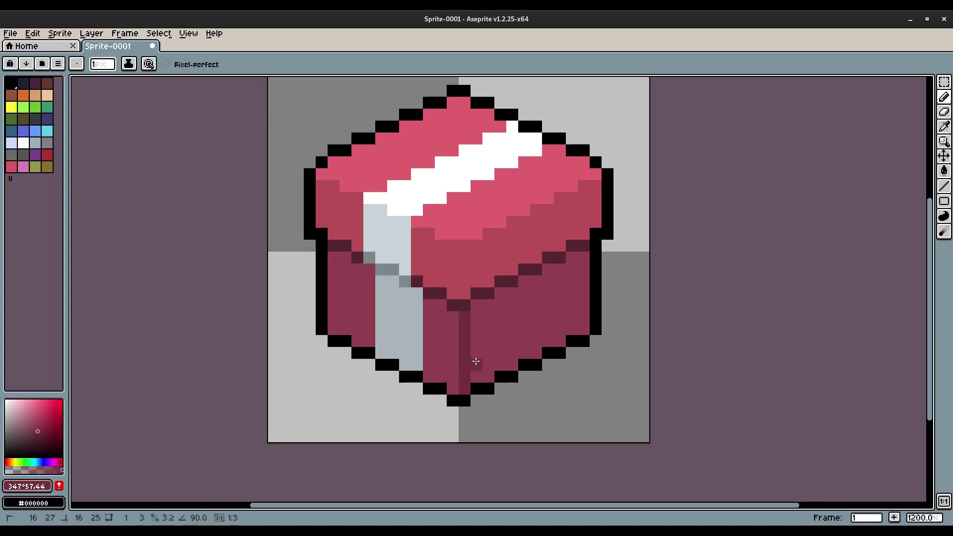
{"action": "key", "text": "g"}
{"action": "left_click", "coordinate": [511, 315]}
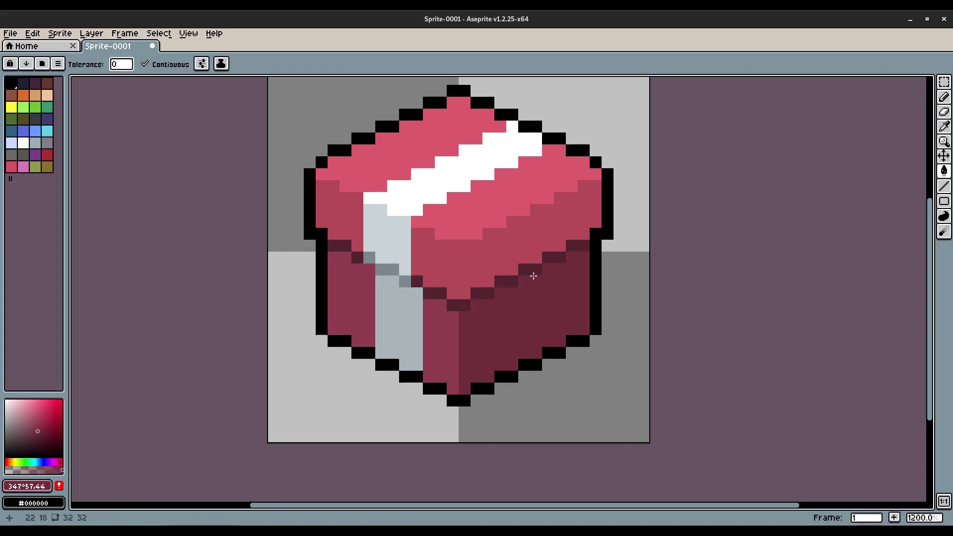
Shade the lid's right front side in darker red, HSV 353°, 61, 60, bounded by a vertical edge down the lid's front corner
{"action": "left_click", "coordinate": [481, 254]}
{"action": "key", "text": "i"}
{"action": "left_click", "coordinate": [494, 245]}
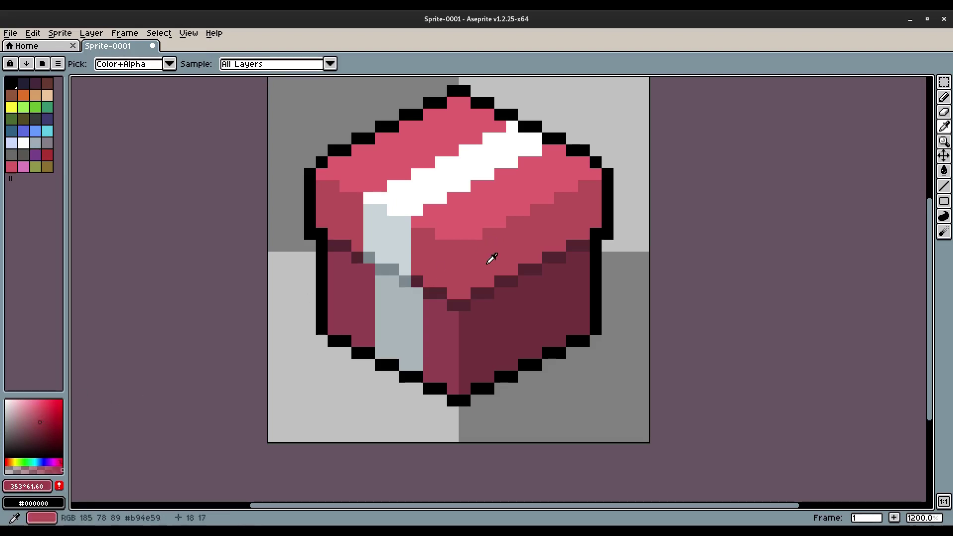
{"action": "key", "text": "b"}
{"action": "left_click_drag", "start_coordinate": [464, 245], "coordinate": [459, 300]}
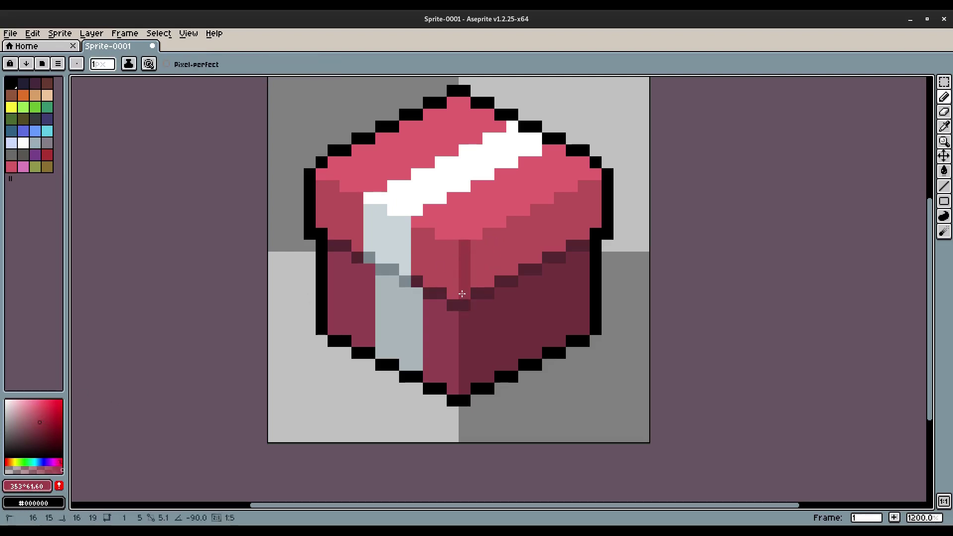
{"action": "key", "text": "g"}
{"action": "scroll", "coordinate": [534, 236], "scroll_direction": "down", "scroll_amount": 6}
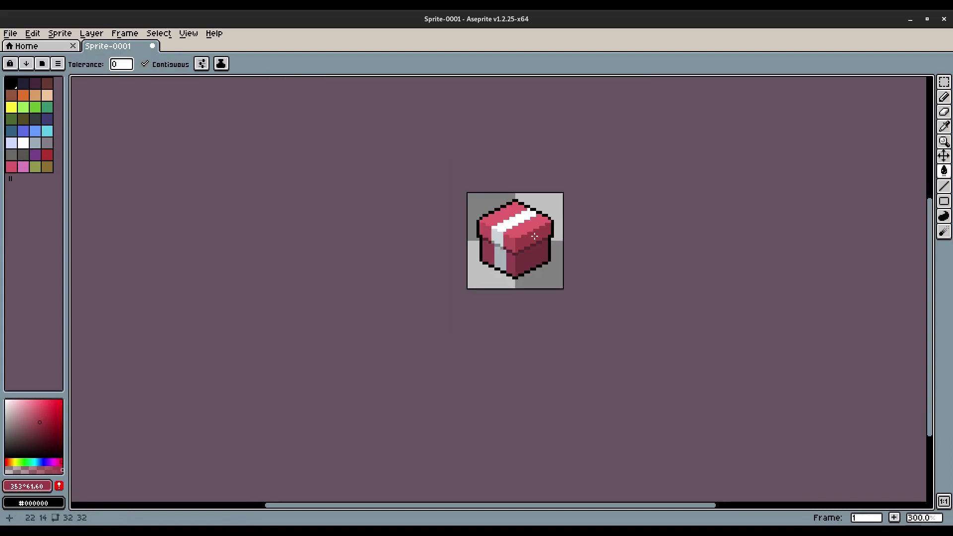
{"action": "scroll", "coordinate": [534, 236], "scroll_direction": "up", "scroll_amount": 3}
{"action": "scroll", "coordinate": [534, 236], "scroll_direction": "down", "scroll_amount": 4}
{"action": "scroll", "coordinate": [546, 238], "scroll_direction": "up", "scroll_amount": 10}
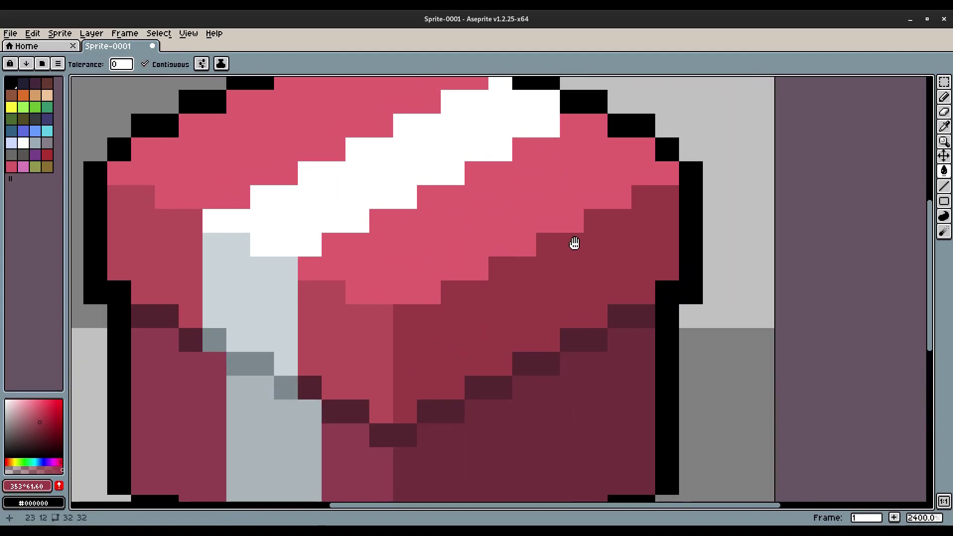
Sample the lid's left front red, #b94e59, and paint five single softening pixels at the stair steps along the top face's right front edge
{"action": "scroll", "coordinate": [437, 297], "scroll_direction": "down", "scroll_amount": 3}
{"action": "key", "text": "p"}
{"action": "left_click", "coordinate": [526, 300]}
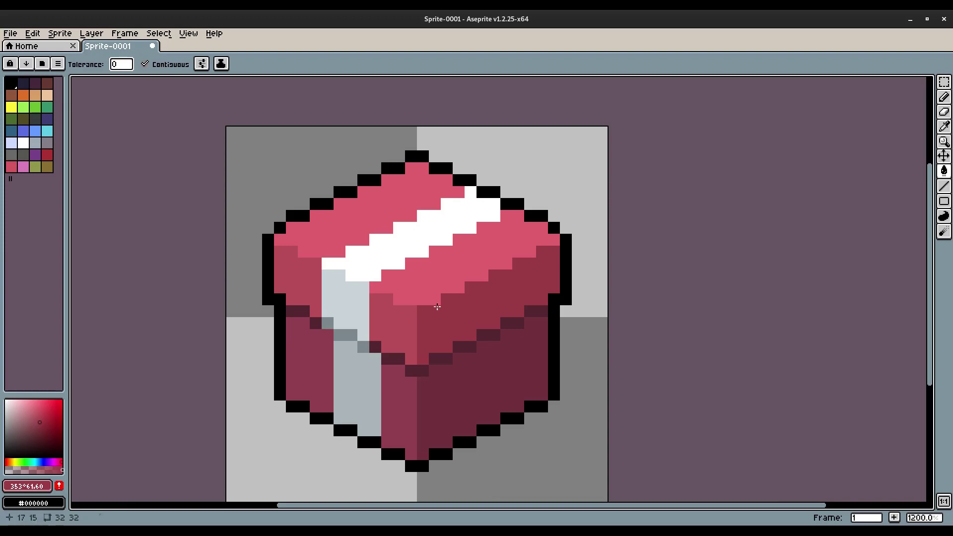
{"action": "key", "text": "i"}
{"action": "left_click", "coordinate": [412, 318]}
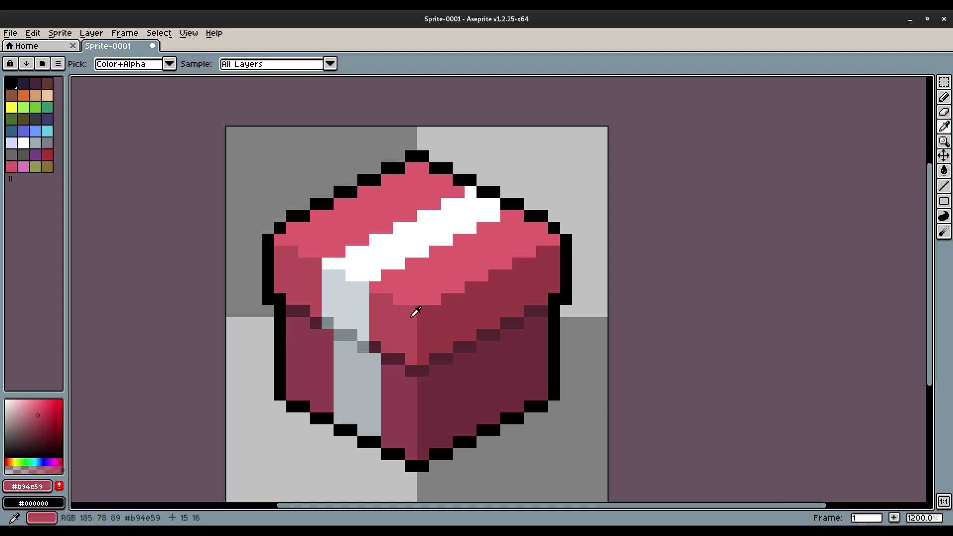
{"action": "key", "text": "v"}
{"action": "key", "text": "ctrl+alt+c"}
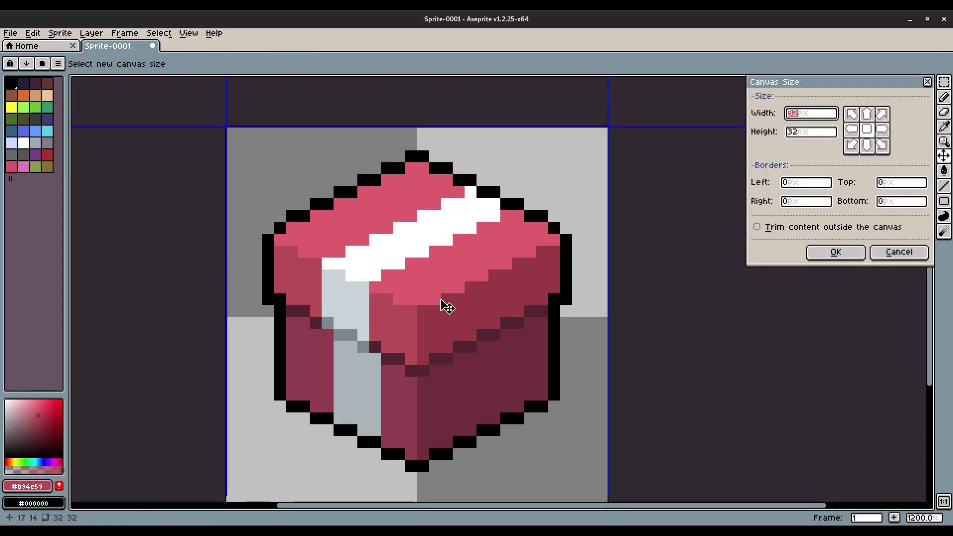
{"action": "key", "text": "Escape"}
{"action": "key", "text": "b"}
{"action": "left_click", "coordinate": [446, 299]}
{"action": "left_click", "coordinate": [471, 287]}
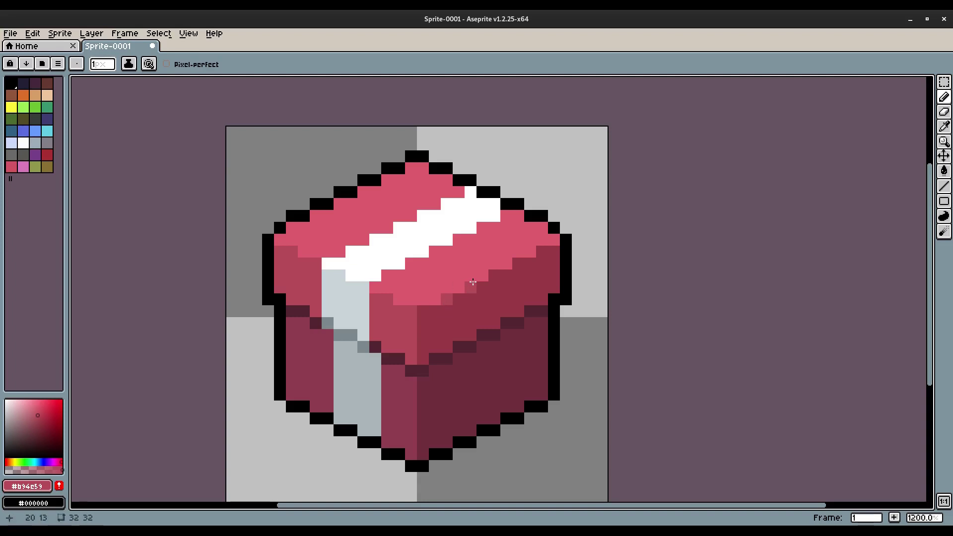
{"action": "left_click", "coordinate": [515, 265]}
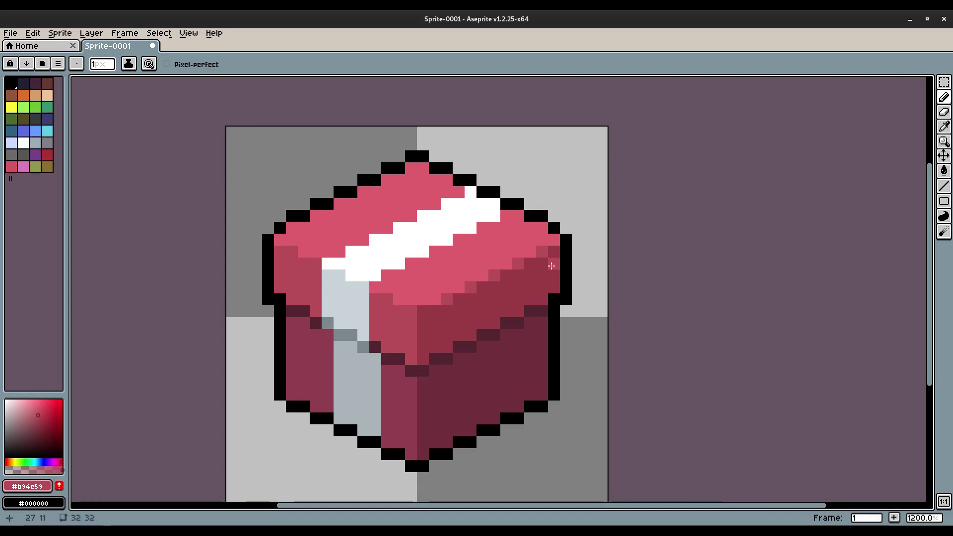
Lighten the red to HSV 353°, 57, 82 and paint four single softening pixels along the top face's left front edge, either side of the ribbon
{"action": "scroll", "coordinate": [546, 258], "scroll_direction": "down", "scroll_amount": 7}
{"action": "scroll", "coordinate": [466, 297], "scroll_direction": "up", "scroll_amount": 7}
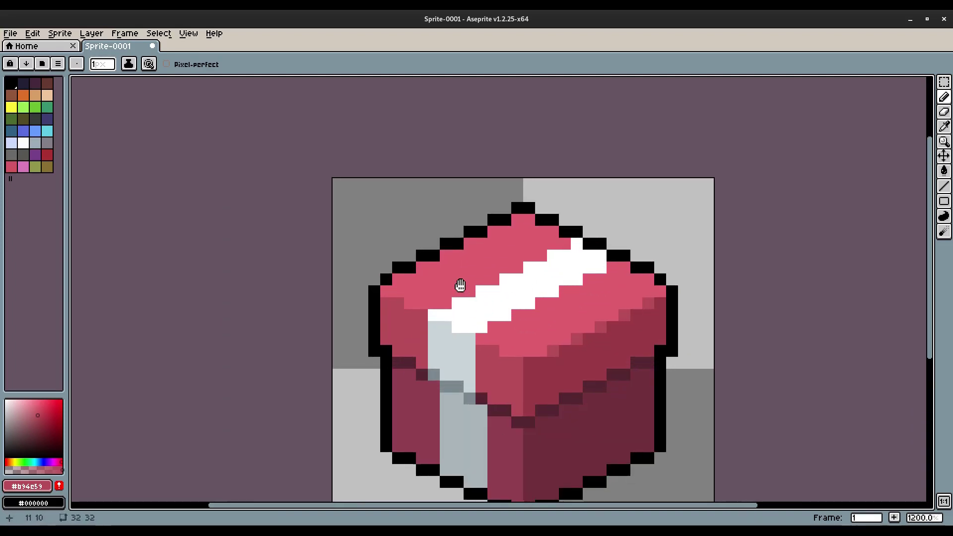
{"action": "scroll", "coordinate": [466, 298], "scroll_direction": "up", "scroll_amount": 3}
{"action": "left_click", "coordinate": [364, 227]}
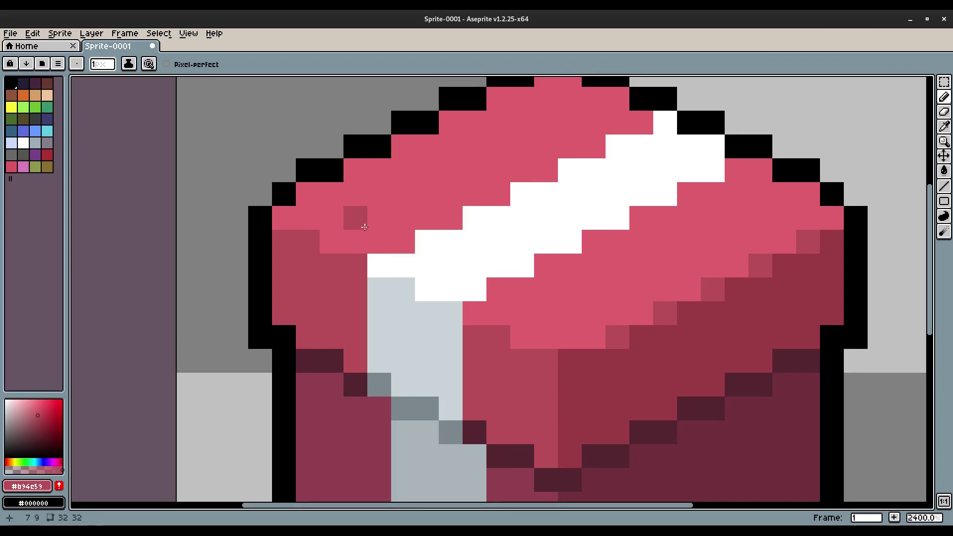
{"action": "key", "text": "ctrl+z"}
{"action": "key", "text": "i"}
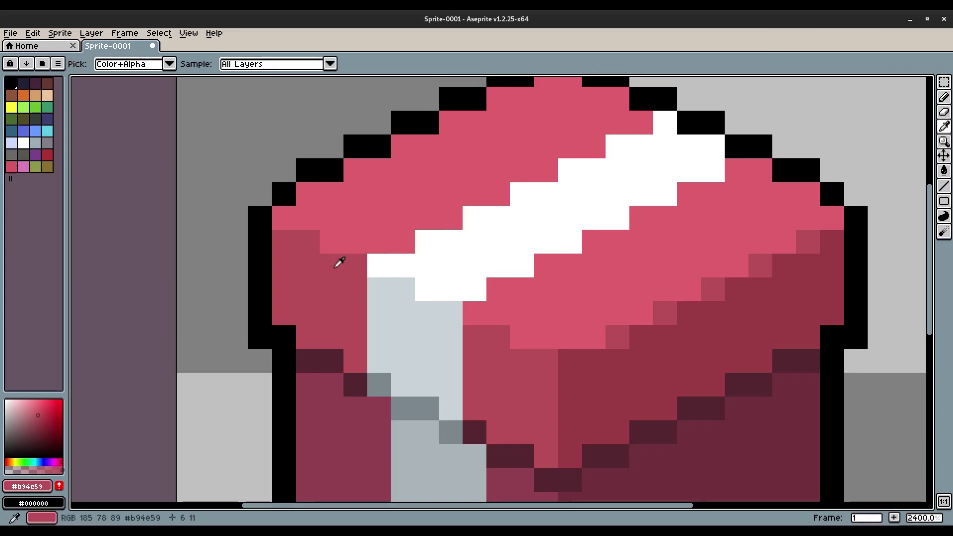
{"action": "left_click", "coordinate": [38, 409]}
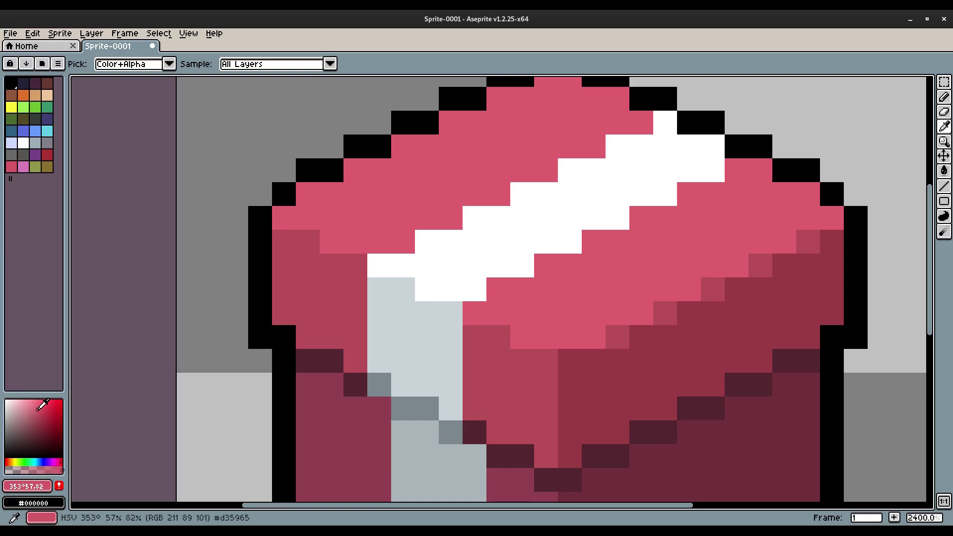
{"action": "key", "text": "b"}
{"action": "left_click", "coordinate": [329, 240]}
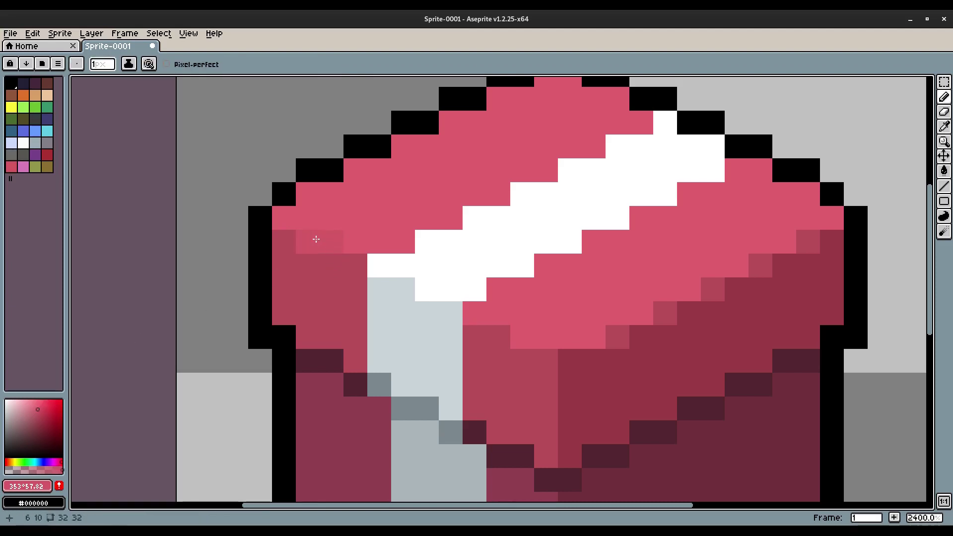
{"action": "left_click", "coordinate": [479, 319]}
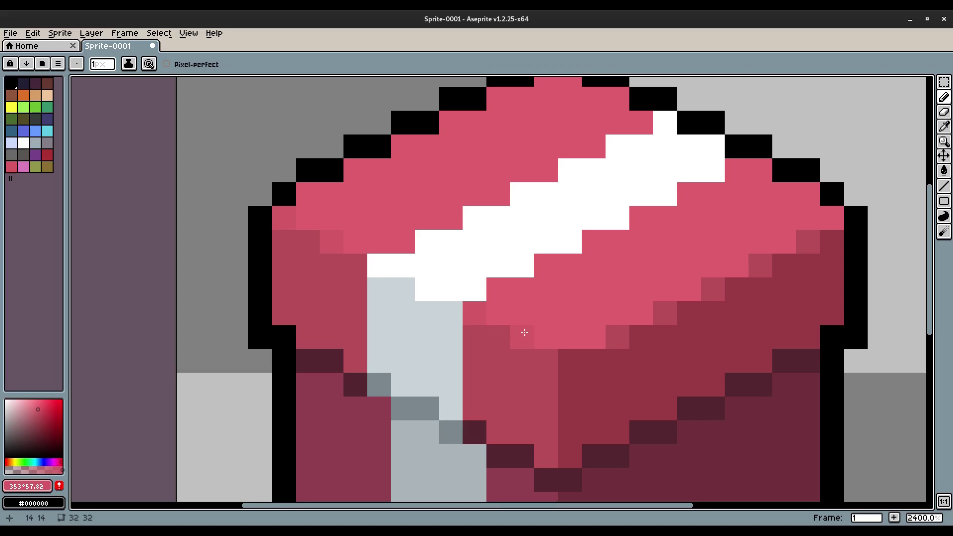
Undo the softening pixels along the lid's left front edge and repaint one per stair step on the front-face side
{"action": "key", "text": "ctrl+z"}
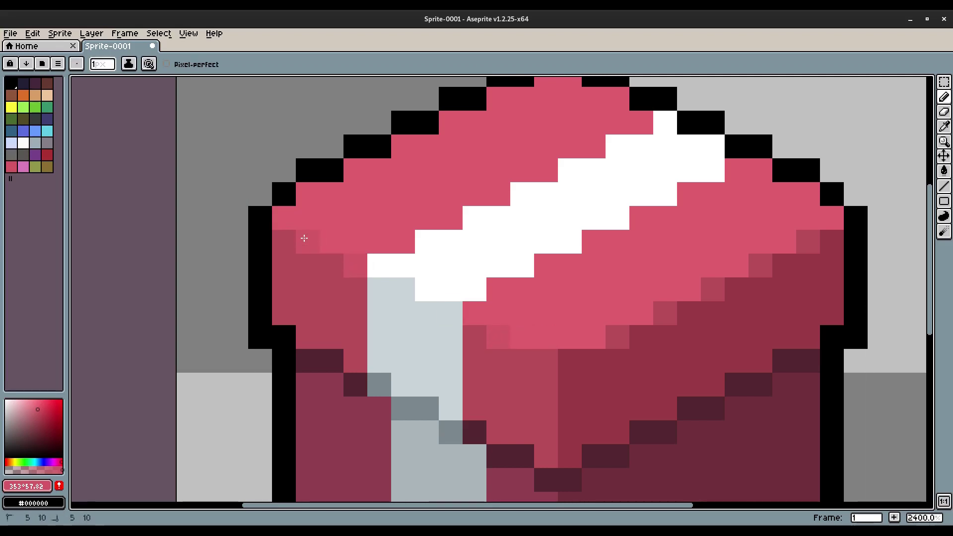
{"action": "scroll", "coordinate": [532, 258], "scroll_direction": "down", "scroll_amount": 7}
{"action": "scroll", "coordinate": [599, 260], "scroll_direction": "down", "scroll_amount": 3}
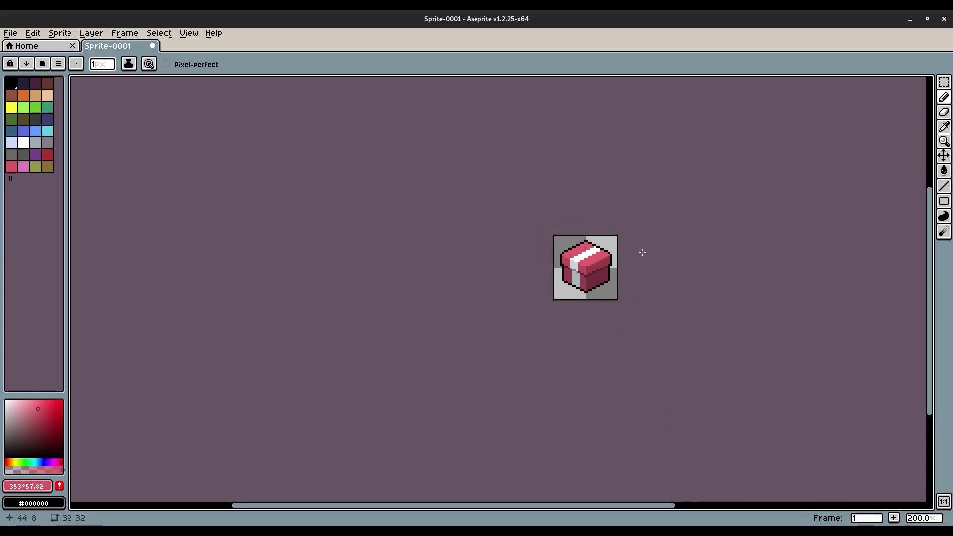
{"action": "scroll", "coordinate": [643, 252], "scroll_direction": "up", "scroll_amount": 7}
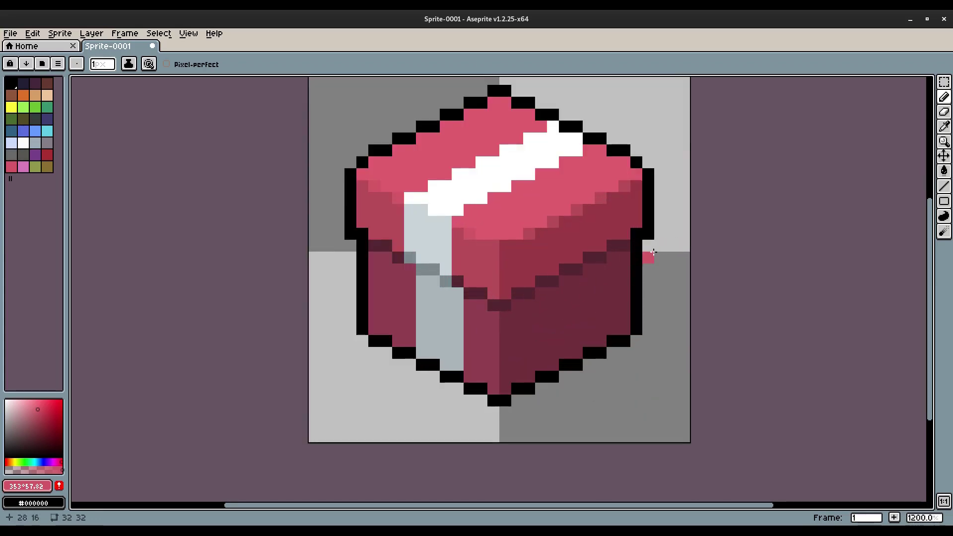
{"action": "scroll", "coordinate": [642, 255], "scroll_direction": "down", "scroll_amount": 5}
{"action": "scroll", "coordinate": [589, 301], "scroll_direction": "up", "scroll_amount": 5}
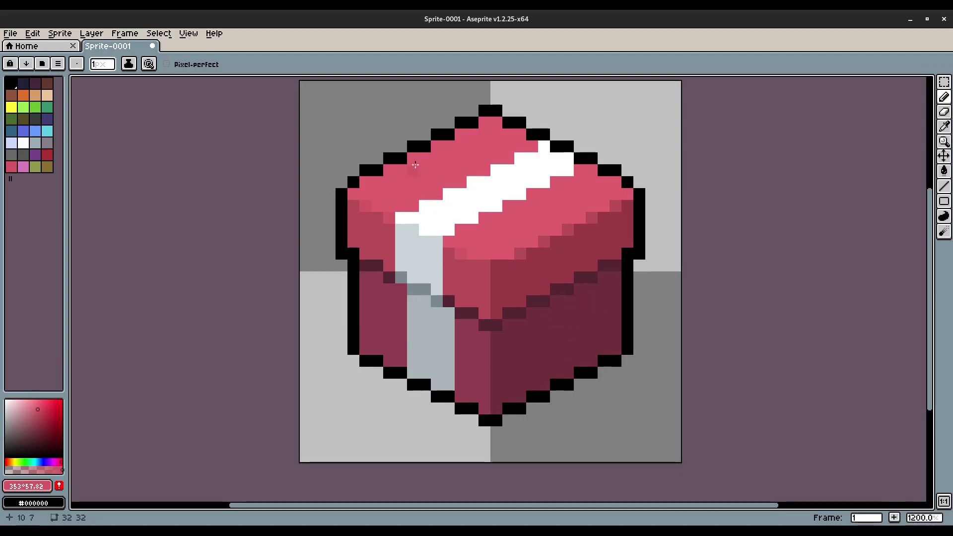
{"action": "left_click_drag", "start_coordinate": [504, 212], "coordinate": [523, 263]}
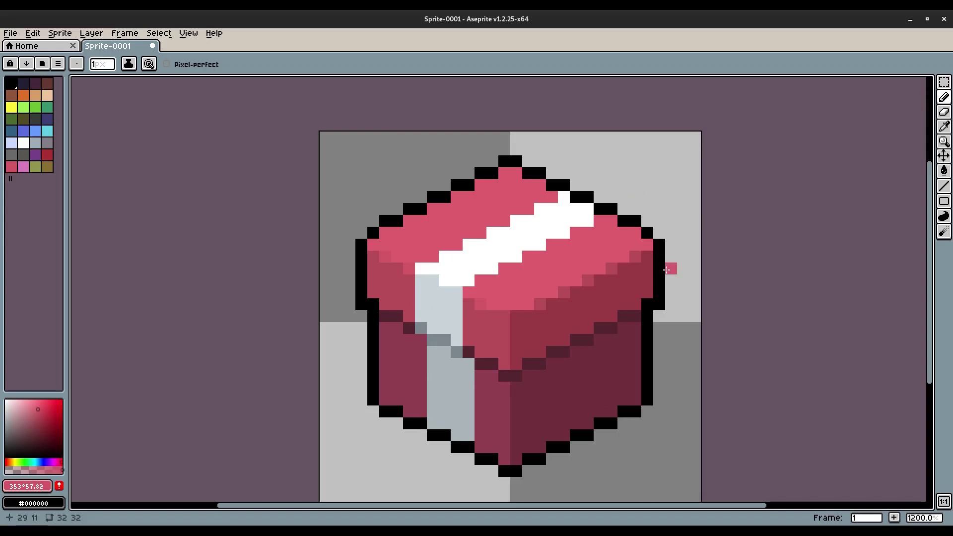
{"action": "scroll", "coordinate": [598, 165], "scroll_direction": "down", "scroll_amount": 8}
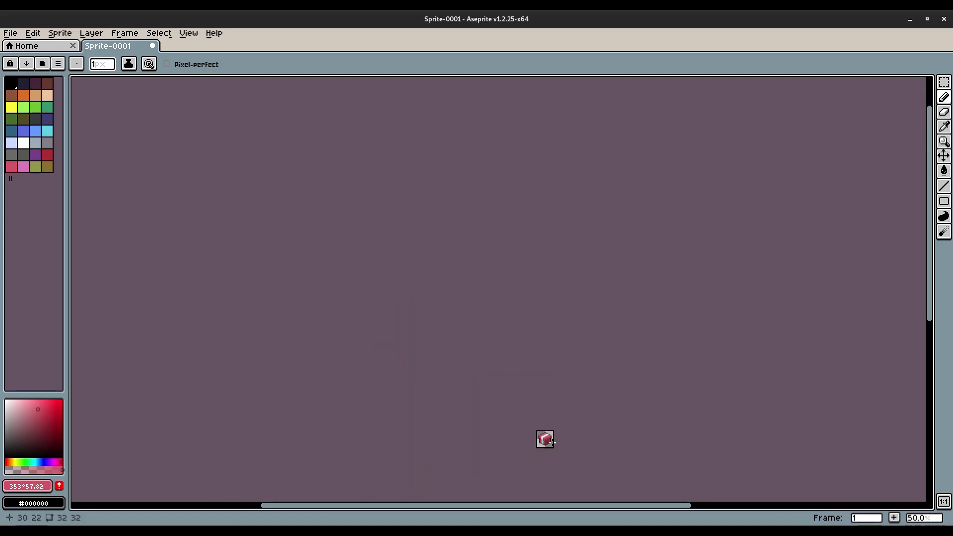
{"action": "scroll", "coordinate": [551, 437], "scroll_direction": "up", "scroll_amount": 8}
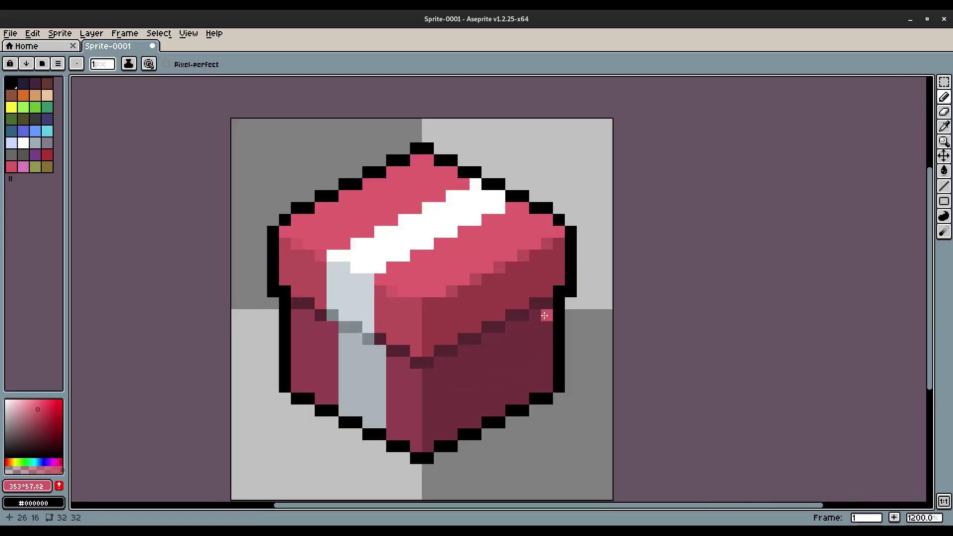
Sample the dark seam colour #542630 and paint single softening pixels at the stair steps along the body's right bottom edge
{"action": "left_click_drag", "start_coordinate": [533, 319], "coordinate": [538, 329]}
{"action": "key", "text": "p"}
{"action": "left_click", "coordinate": [511, 307]}
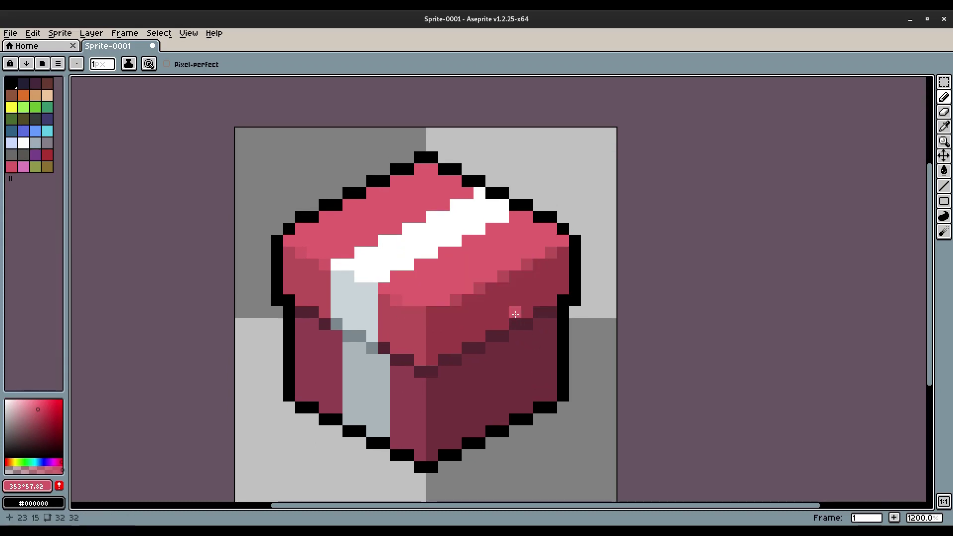
{"action": "key", "text": "i"}
{"action": "left_click", "coordinate": [533, 382]}
{"action": "left_click", "coordinate": [526, 320]}
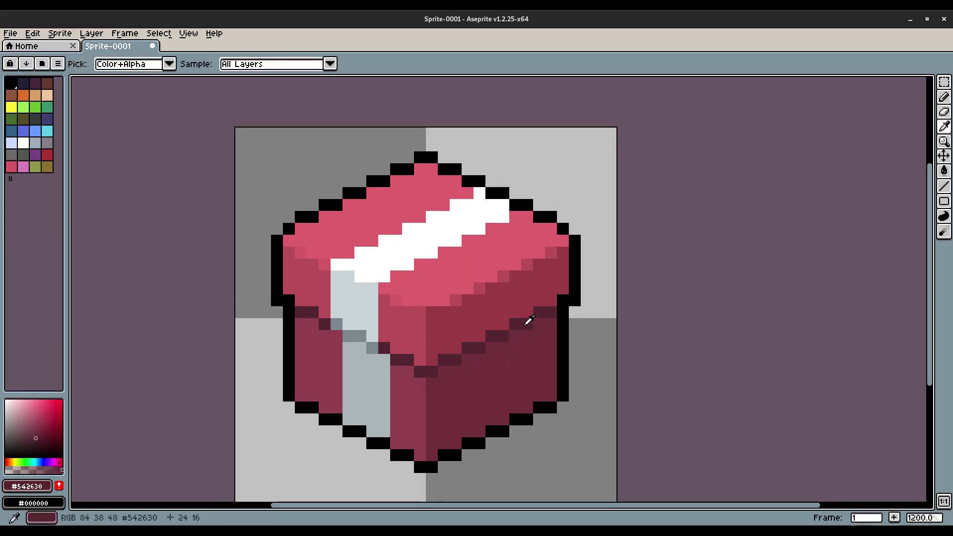
{"action": "key", "text": "b"}
{"action": "left_click", "coordinate": [503, 419]}
{"action": "left_click", "coordinate": [480, 430]}
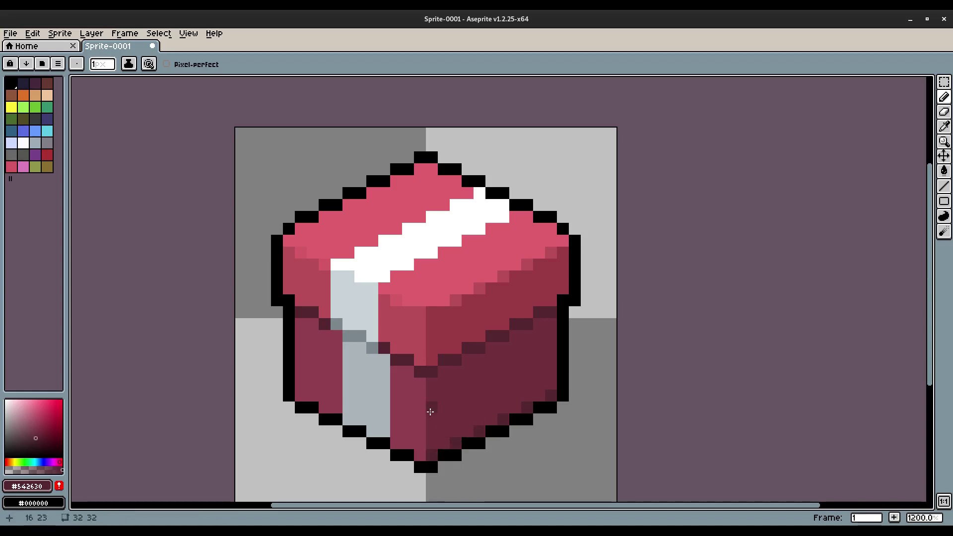
Paint single softening pixels in #72303e along the red part of the body's left bottom edge, either side of the ribbon
{"action": "key", "text": "p"}
{"action": "key", "text": "Escape"}
{"action": "key", "text": "i"}
{"action": "left_click", "coordinate": [434, 385]}
{"action": "key", "text": "b"}
{"action": "left_click", "coordinate": [300, 394]}
{"action": "left_click", "coordinate": [334, 407]}
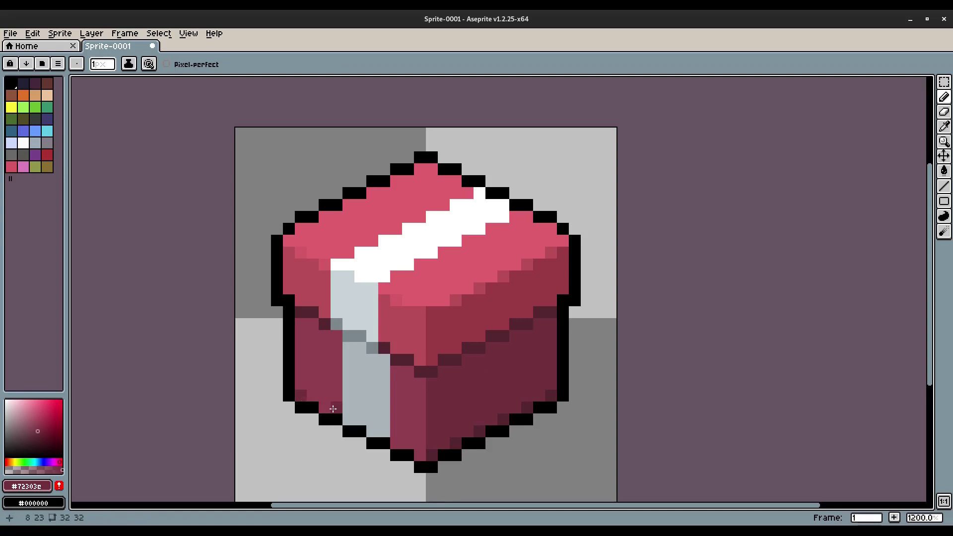
{"action": "left_click", "coordinate": [413, 455]}
{"action": "left_click", "coordinate": [383, 355]}
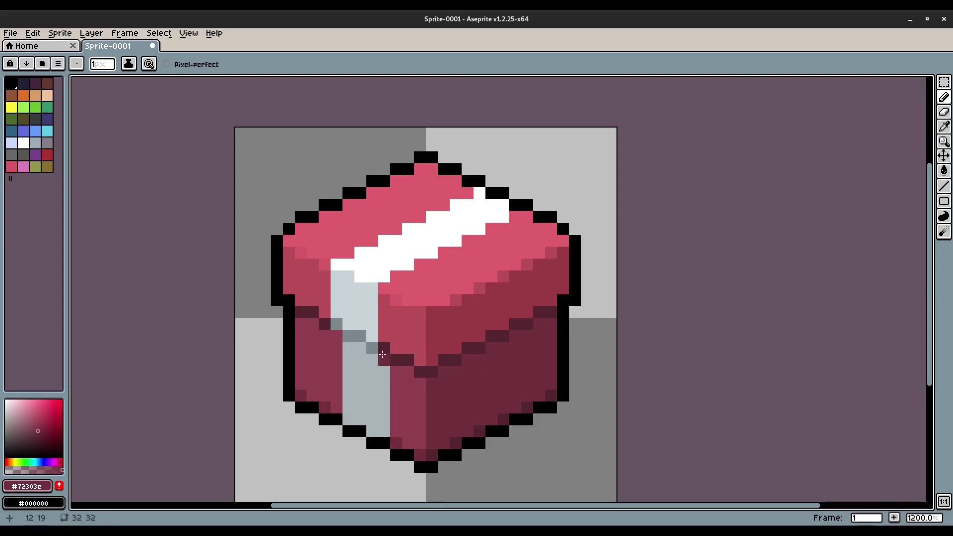
Sample the ribbon's shadow grey #7b888d and paint softening pixels at the ribbon's bottom edge
{"action": "key", "text": "i"}
{"action": "left_click", "coordinate": [360, 337]}
{"action": "key", "text": "b"}
{"action": "left_click", "coordinate": [349, 421]}
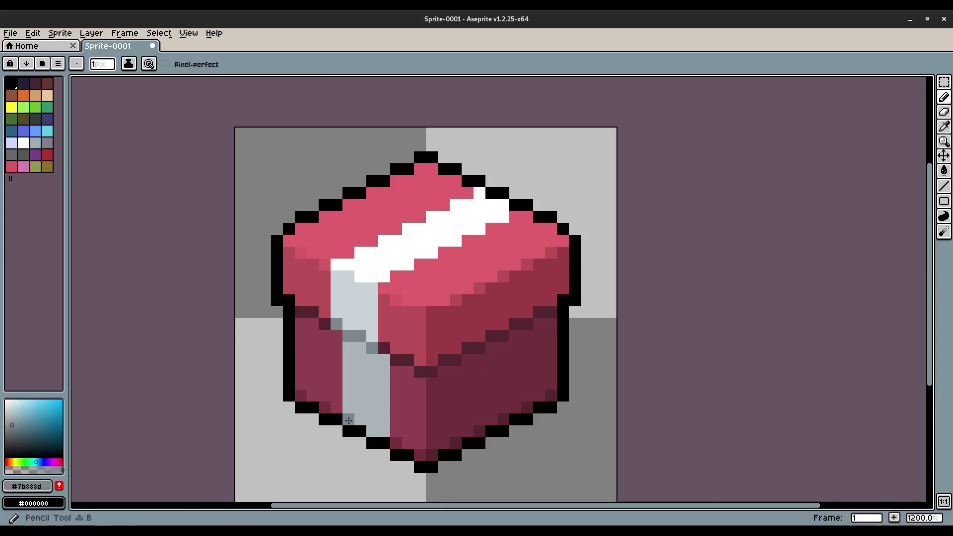
Try a light yellow highlight, HSV 56°, 49, 100, just inside the outline along the lid's left back edge and down the box's left side
{"action": "scroll", "coordinate": [489, 372], "scroll_direction": "down", "scroll_amount": 7}
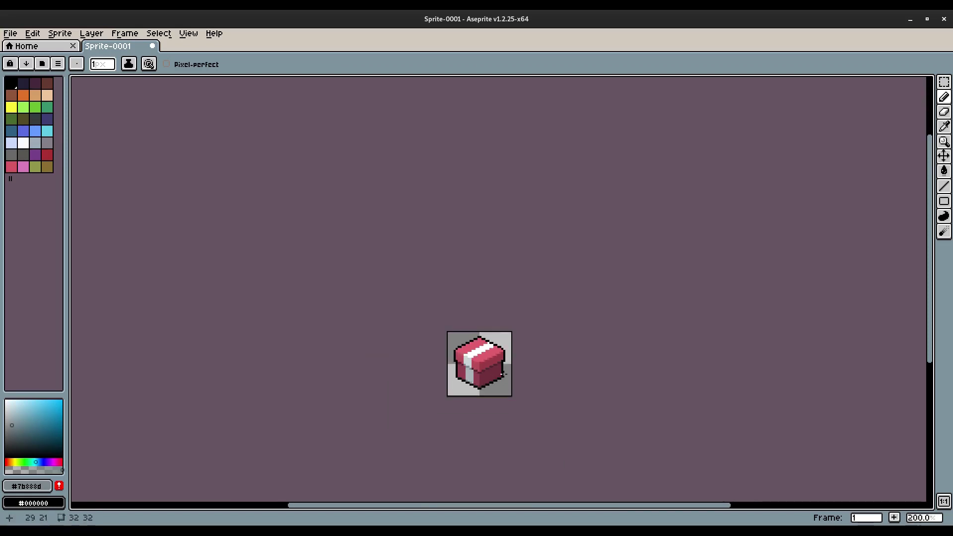
{"action": "scroll", "coordinate": [499, 365], "scroll_direction": "up", "scroll_amount": 1}
{"action": "scroll", "coordinate": [433, 372], "scroll_direction": "up", "scroll_amount": 4}
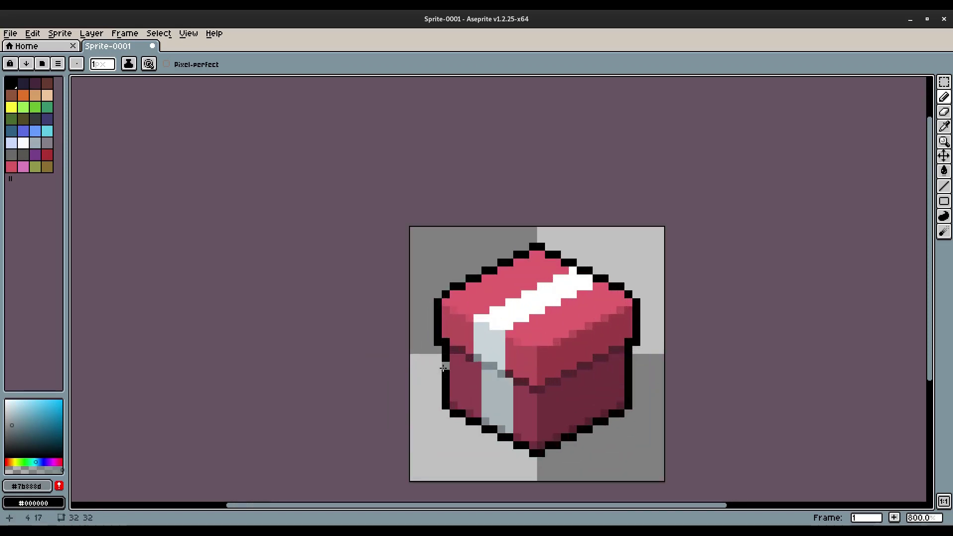
{"action": "left_click_drag", "start_coordinate": [382, 344], "coordinate": [282, 326]}
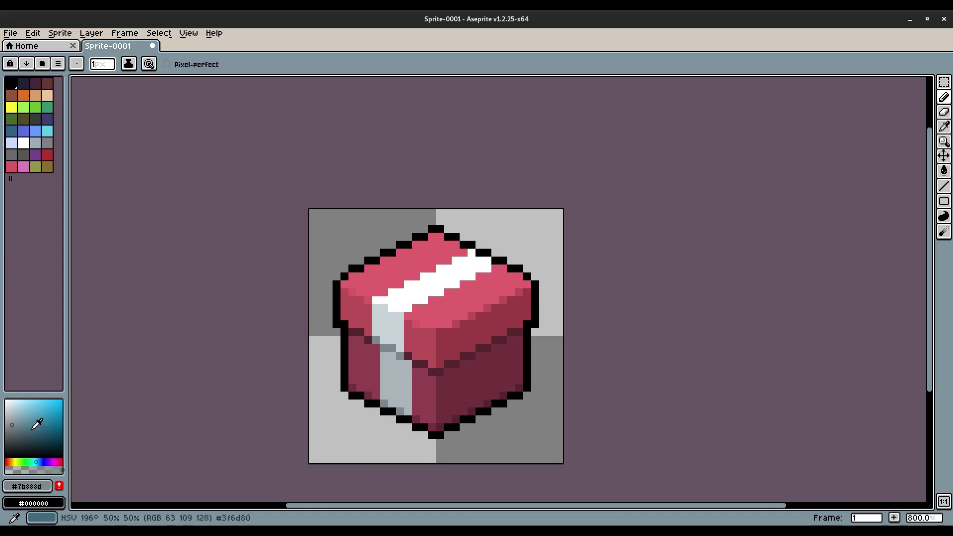
{"action": "left_click", "coordinate": [16, 462]}
{"action": "left_click", "coordinate": [30, 405]}
{"action": "left_click", "coordinate": [33, 400]}
{"action": "left_click", "coordinate": [14, 462]}
{"action": "scroll", "coordinate": [400, 224], "scroll_direction": "up", "scroll_amount": 1}
{"action": "left_click", "coordinate": [454, 243]}
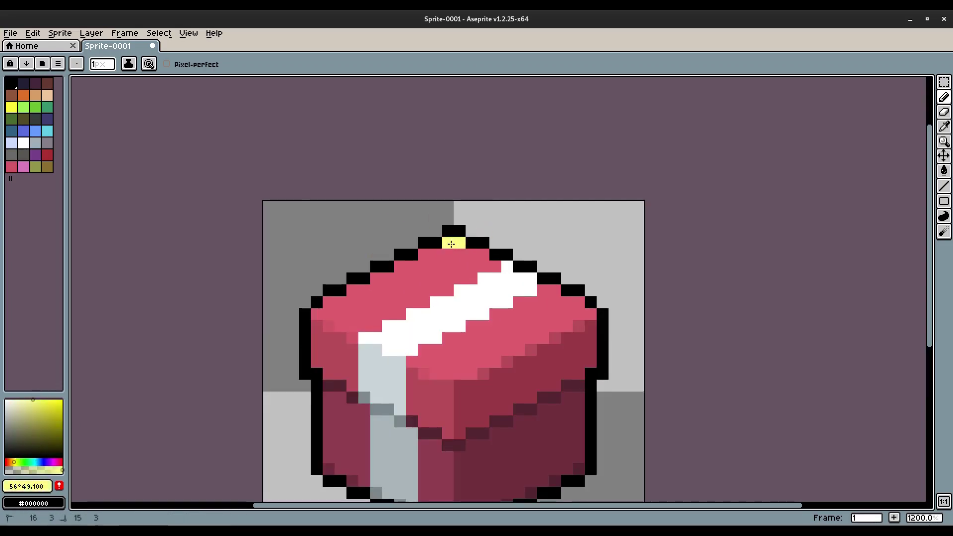
{"action": "left_click_drag", "start_coordinate": [414, 262], "coordinate": [402, 264]}
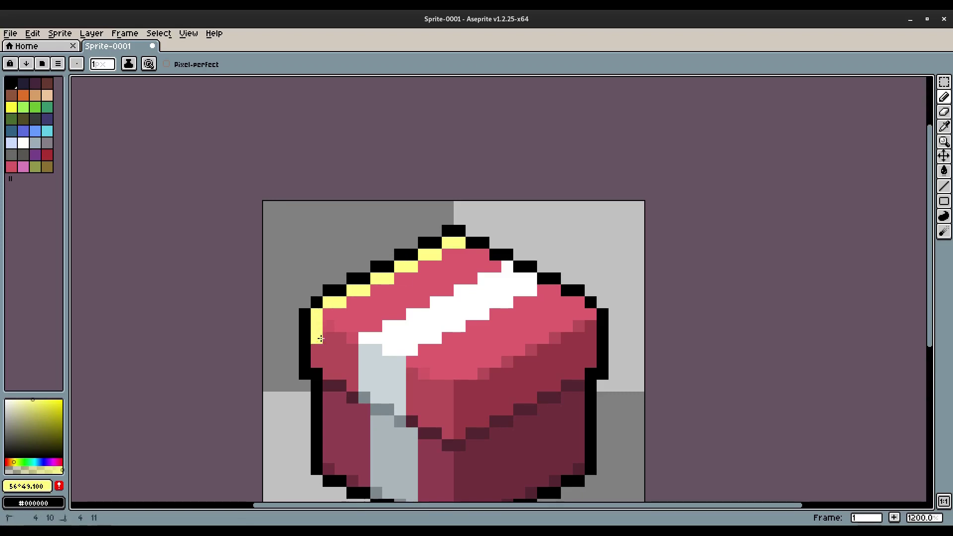
{"action": "left_click", "coordinate": [328, 374]}
{"action": "left_click_drag", "start_coordinate": [329, 398], "coordinate": [330, 459]}
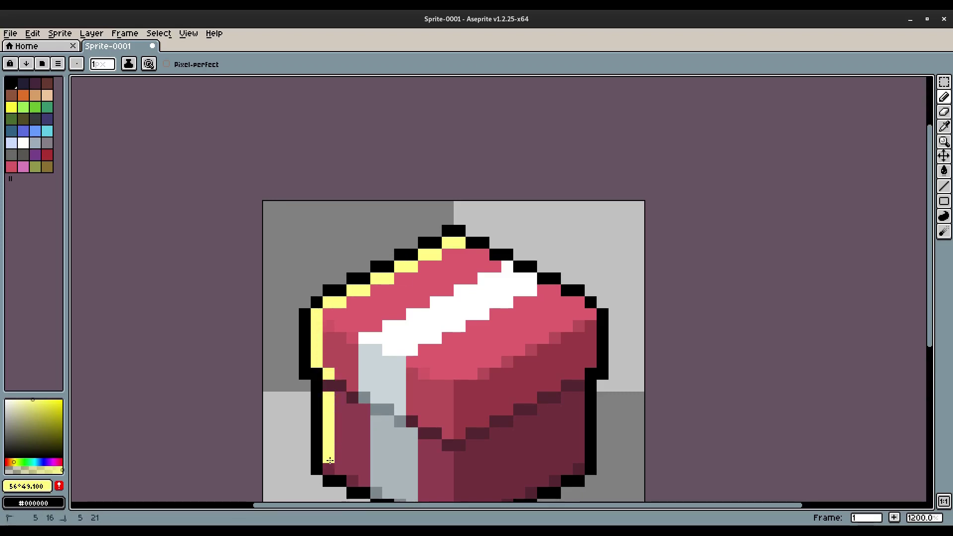
Undo the yellow highlight strokes on the lid and body
{"action": "scroll", "coordinate": [504, 372], "scroll_direction": "down", "scroll_amount": 6}
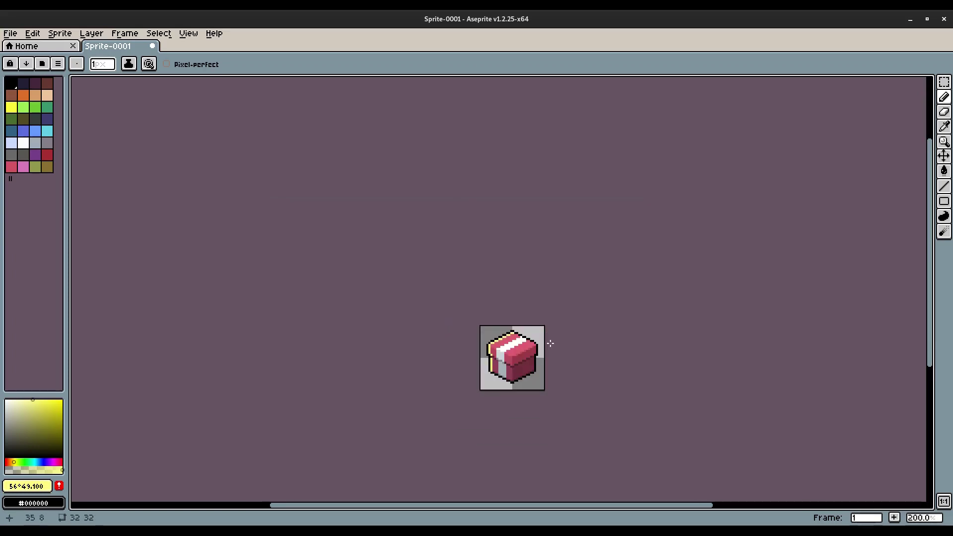
{"action": "scroll", "coordinate": [523, 349], "scroll_direction": "up", "scroll_amount": 6}
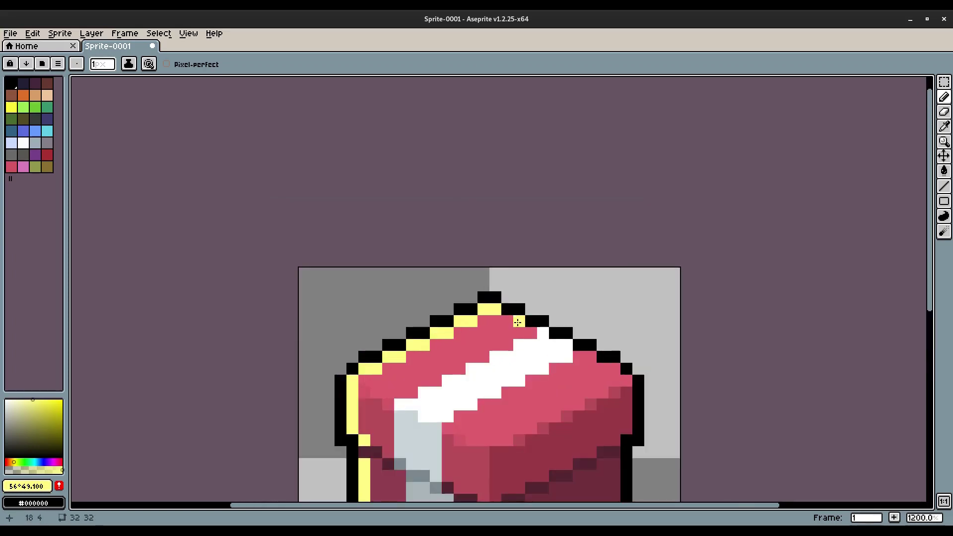
{"action": "left_click_drag", "start_coordinate": [483, 332], "coordinate": [498, 184]}
{"action": "scroll", "coordinate": [498, 326], "scroll_direction": "down", "scroll_amount": 5}
{"action": "scroll", "coordinate": [495, 298], "scroll_direction": "up", "scroll_amount": 6}
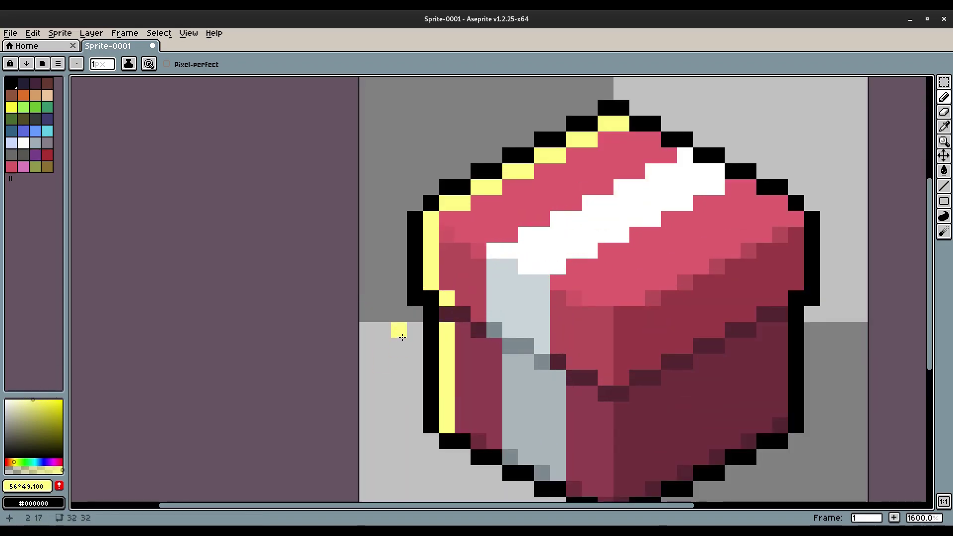
{"action": "scroll", "coordinate": [605, 268], "scroll_direction": "down", "scroll_amount": 6}
{"action": "left_click_drag", "start_coordinate": [762, 252], "coordinate": [713, 266]}
{"action": "key", "text": "ctrl+z"}
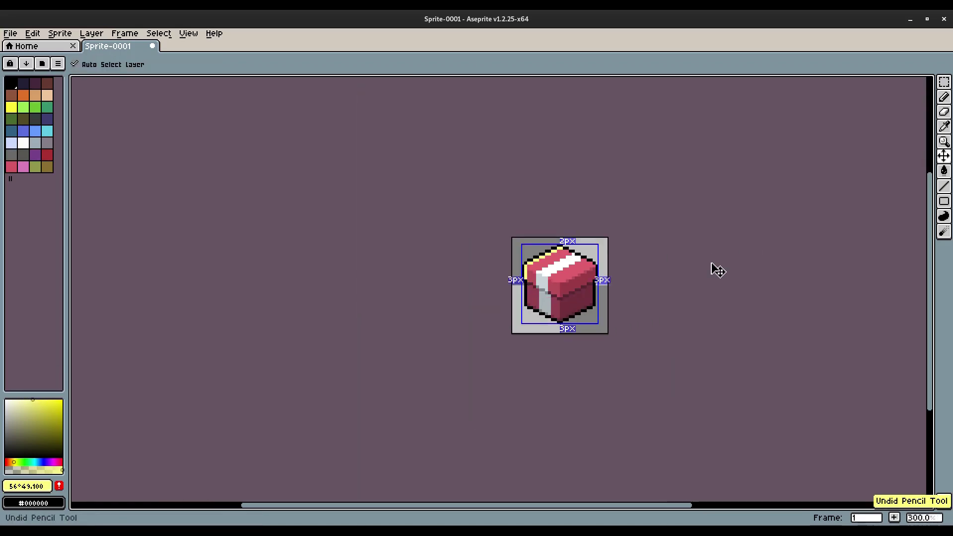
{"action": "key", "text": "ctrl+z"}
{"action": "scroll", "coordinate": [666, 270], "scroll_direction": "up", "scroll_amount": 3}
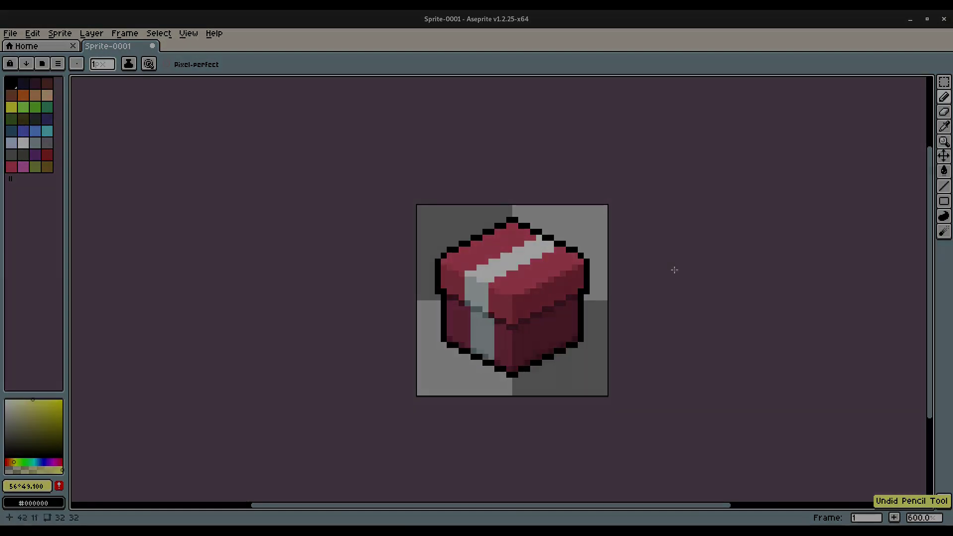